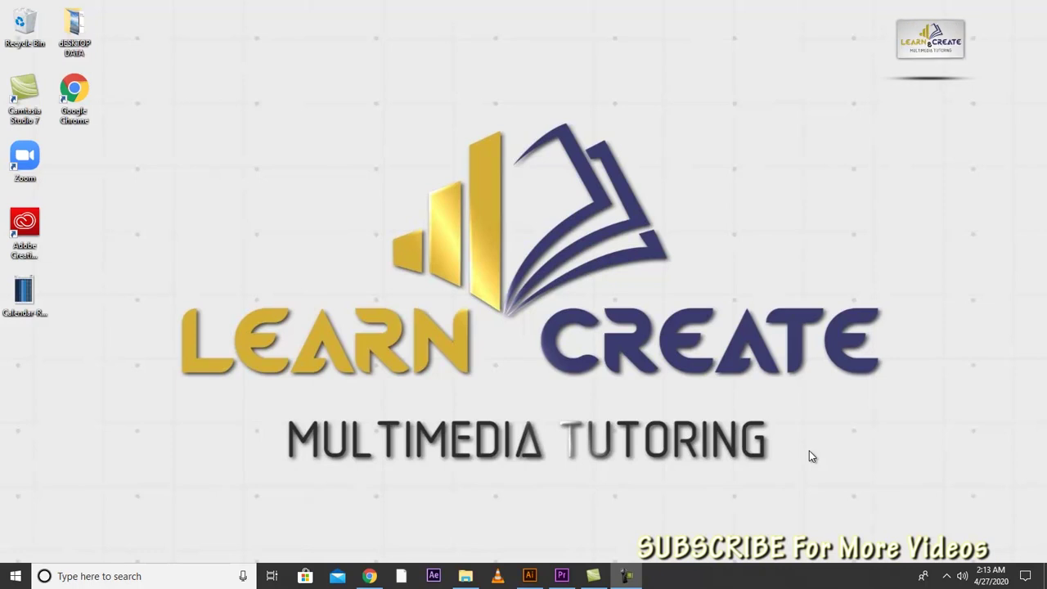
# Switch to the open Wine glass.ai document showing the blue water glass.
pyautogui.click(529, 575)
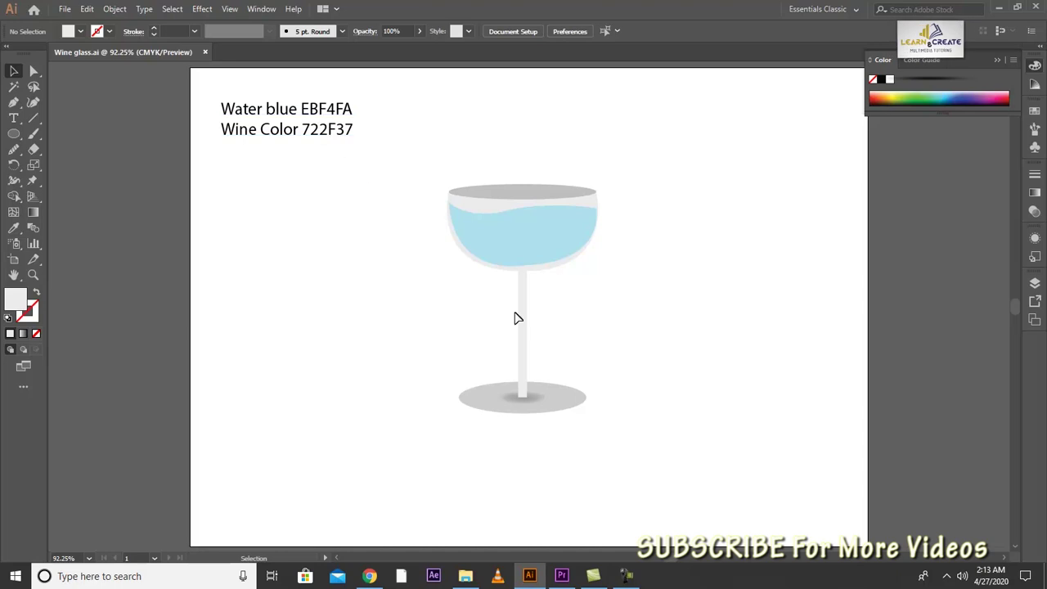
# Select the water glass's bowl, stem and base together and move them to the left of the artboard.
pyautogui.click(550, 251)
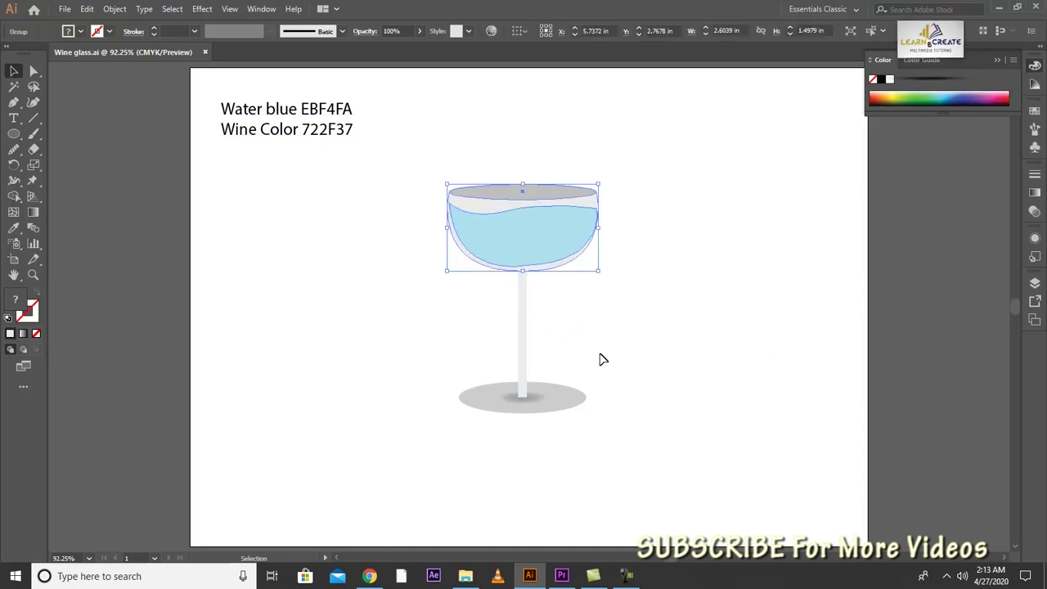
pyautogui.click(524, 327)
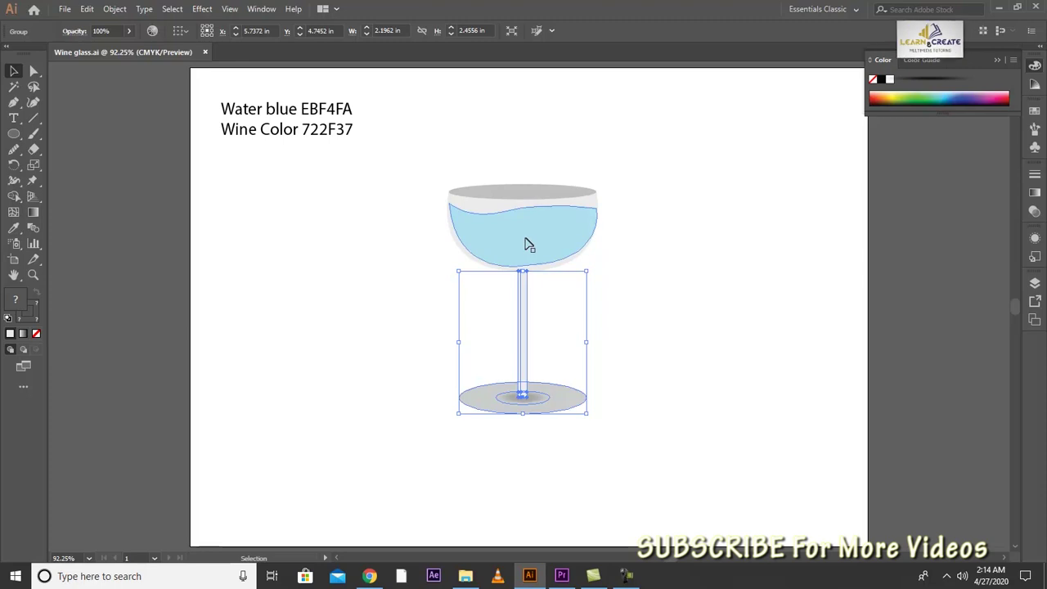
pyautogui.moveTo(527, 242); pyautogui.dragTo(359, 257)
pyautogui.hotkey('ctrl', 'z')
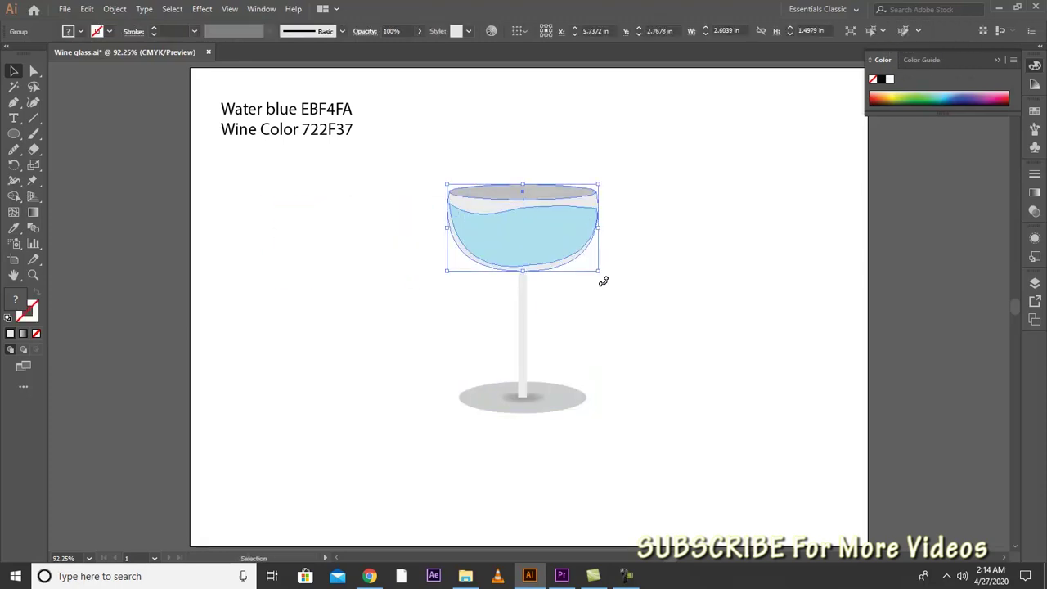
pyautogui.moveTo(657, 175); pyautogui.dragTo(408, 448)
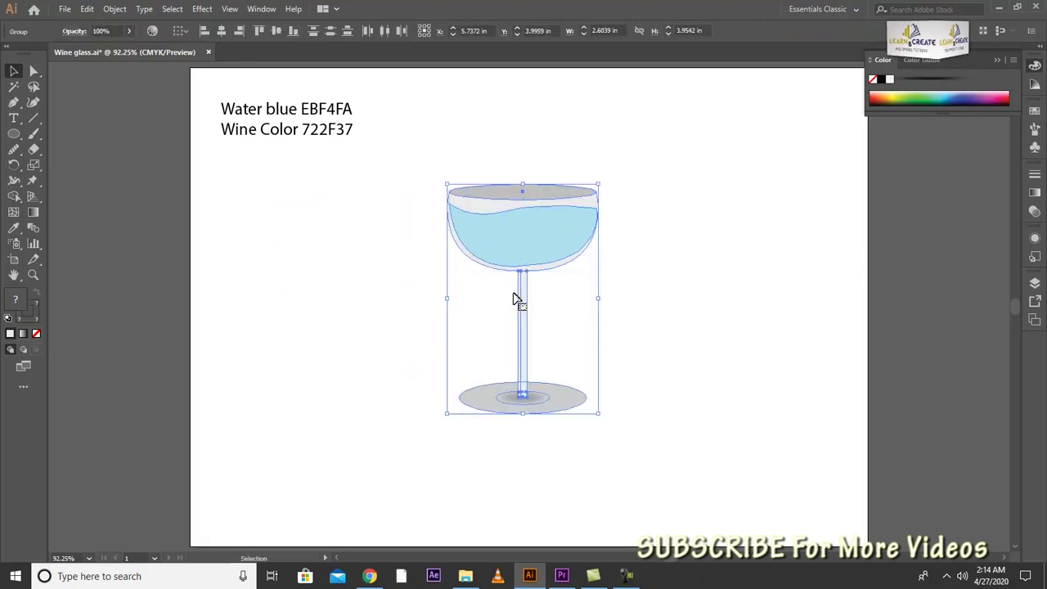
pyautogui.moveTo(539, 250); pyautogui.dragTo(325, 264)
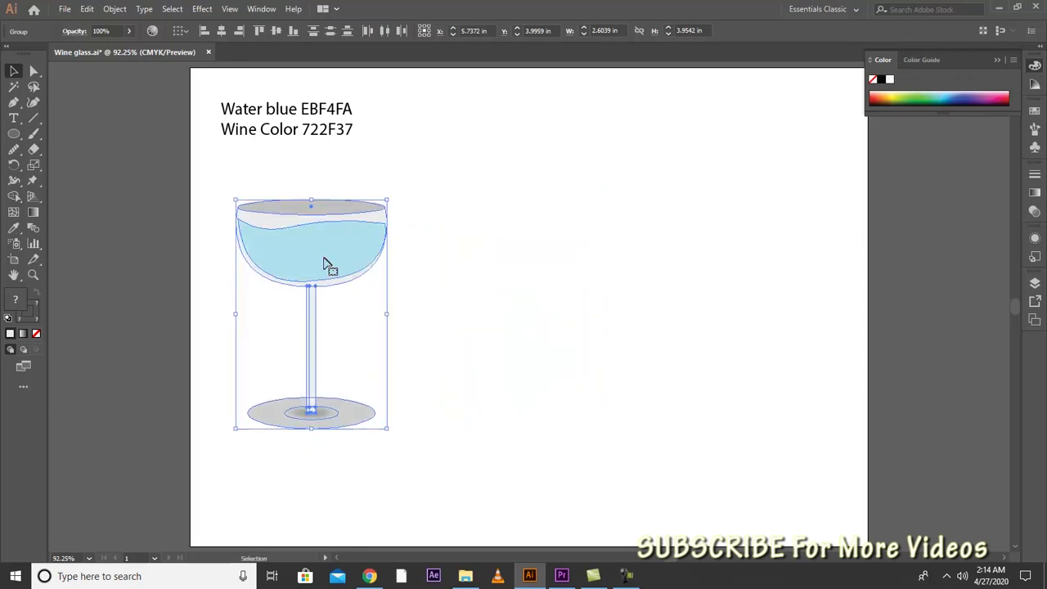
# Draw a flat ellipse right of the water glass and fill it grey.
pyautogui.click(14, 137)
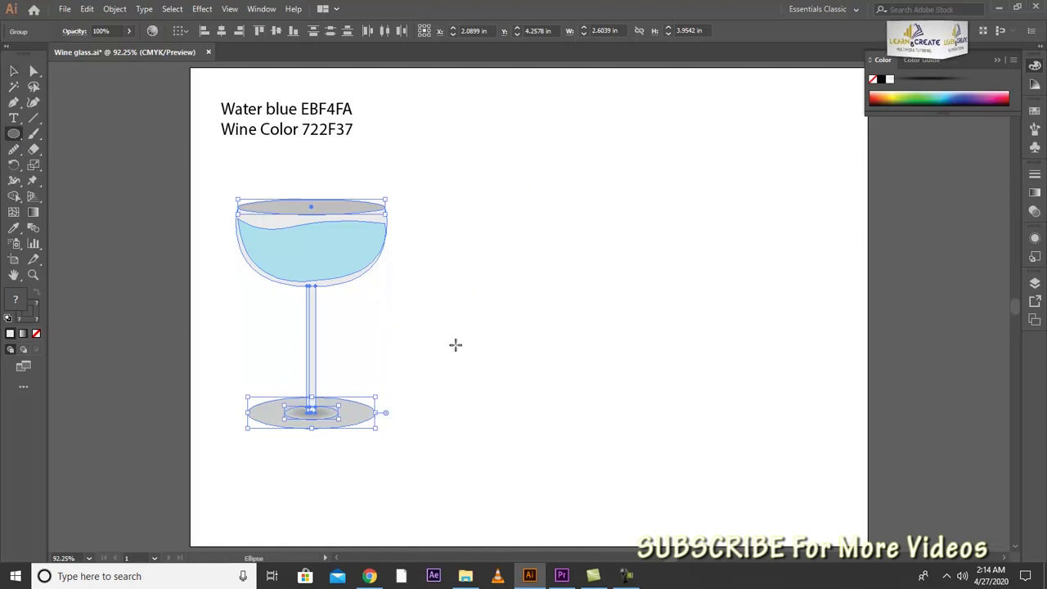
pyautogui.moveTo(472, 406); pyautogui.dragTo(629, 436)
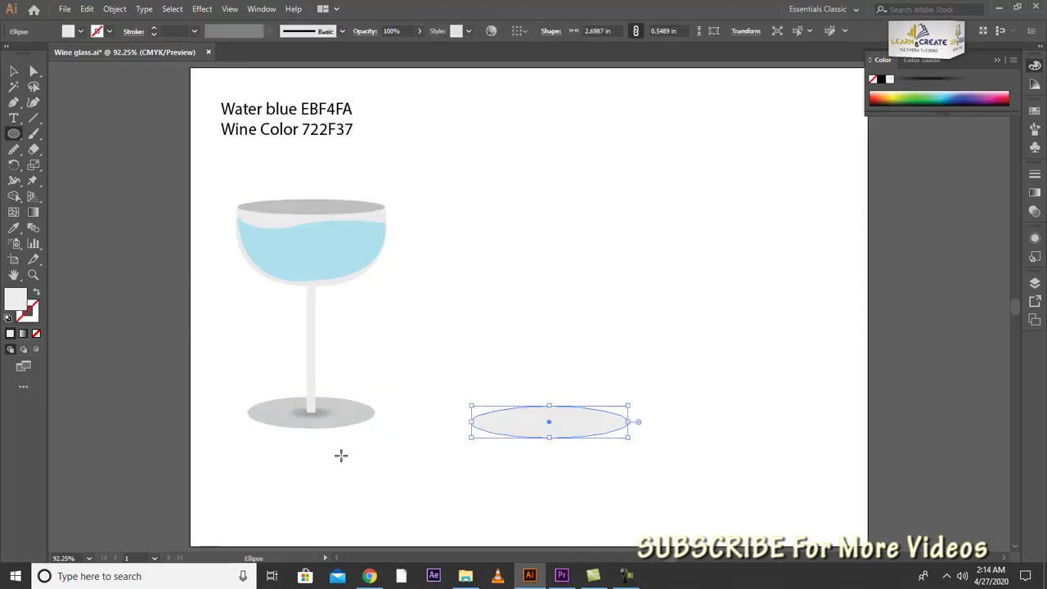
pyautogui.click(14, 71)
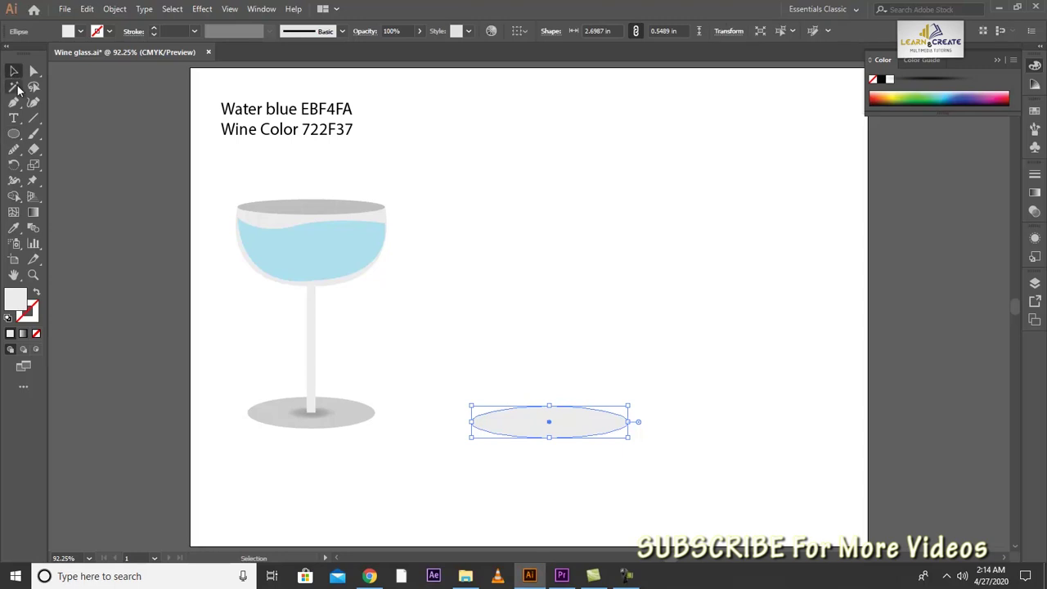
pyautogui.doubleClick(18, 302)
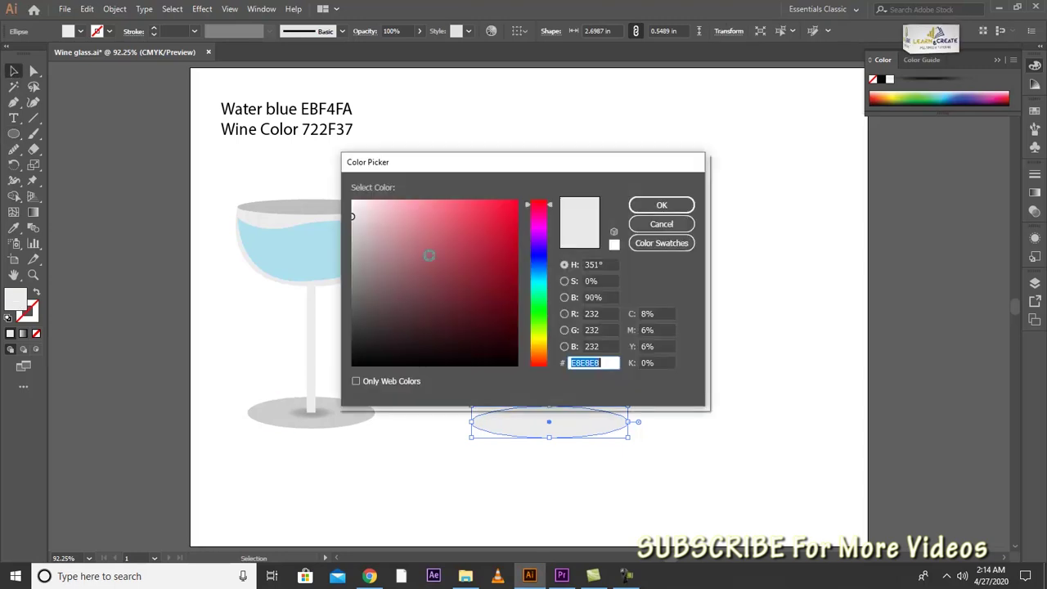
pyautogui.click(353, 276)
pyautogui.moveTo(350, 275); pyautogui.dragTo(350, 263)
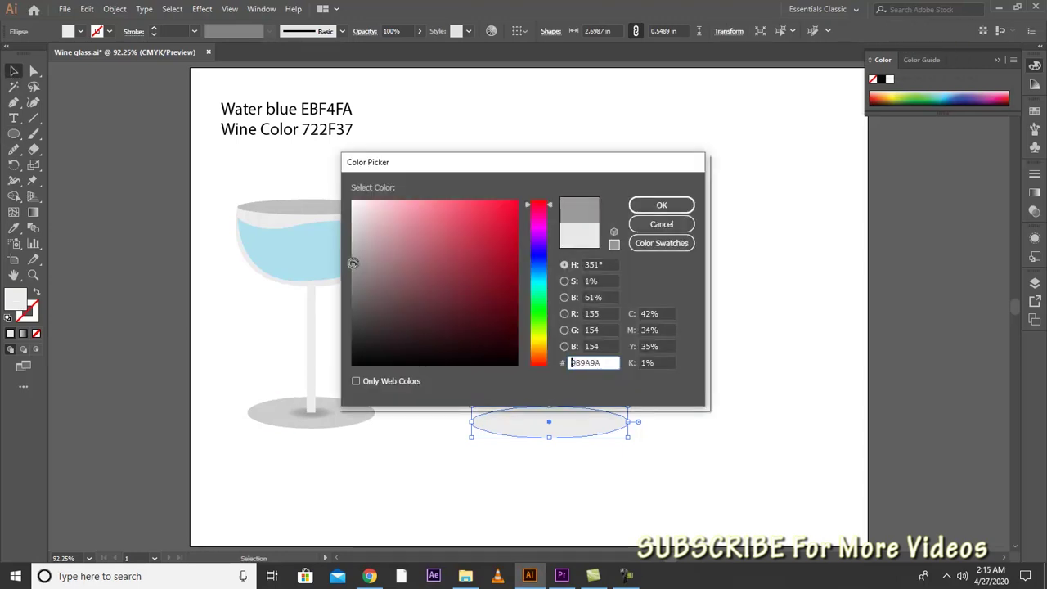
pyautogui.click(661, 205)
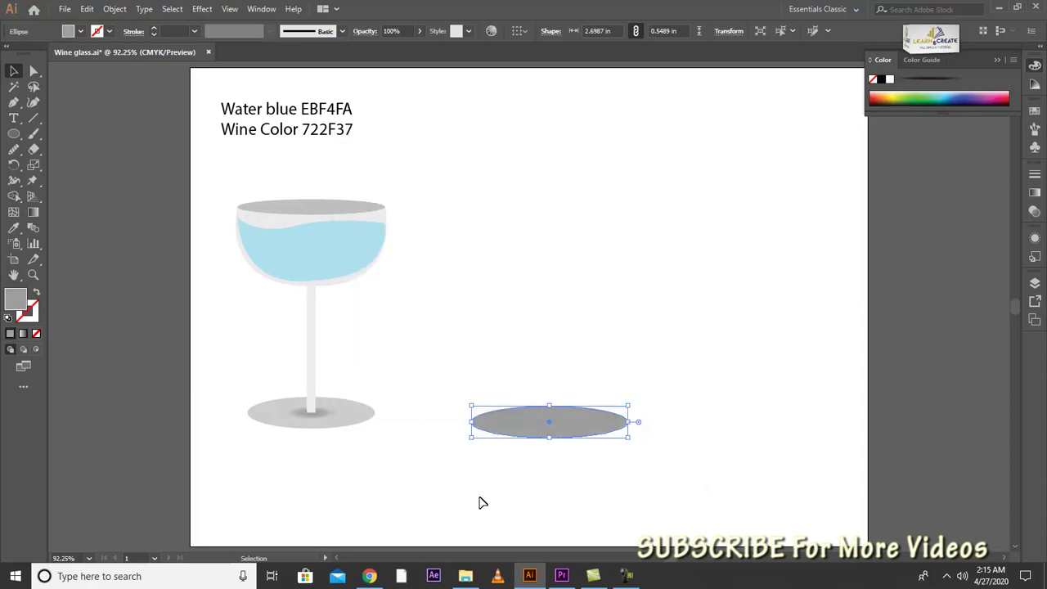
# Set the grey ellipse's stroke to None so it has no outline.
pyautogui.click(30, 319)
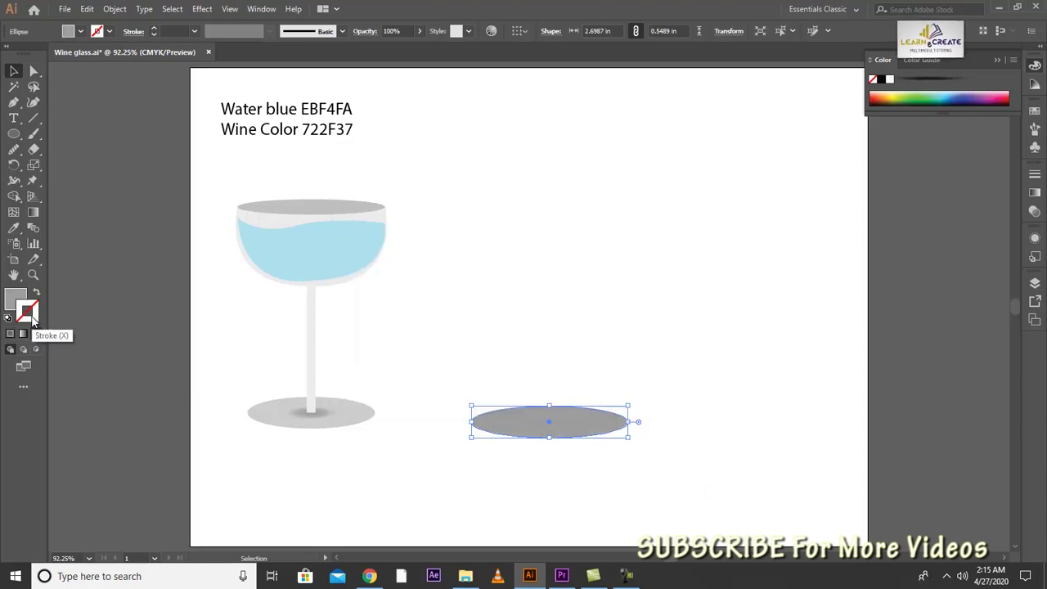
pyautogui.doubleClick(31, 319)
pyautogui.moveTo(456, 325); pyautogui.dragTo(358, 356)
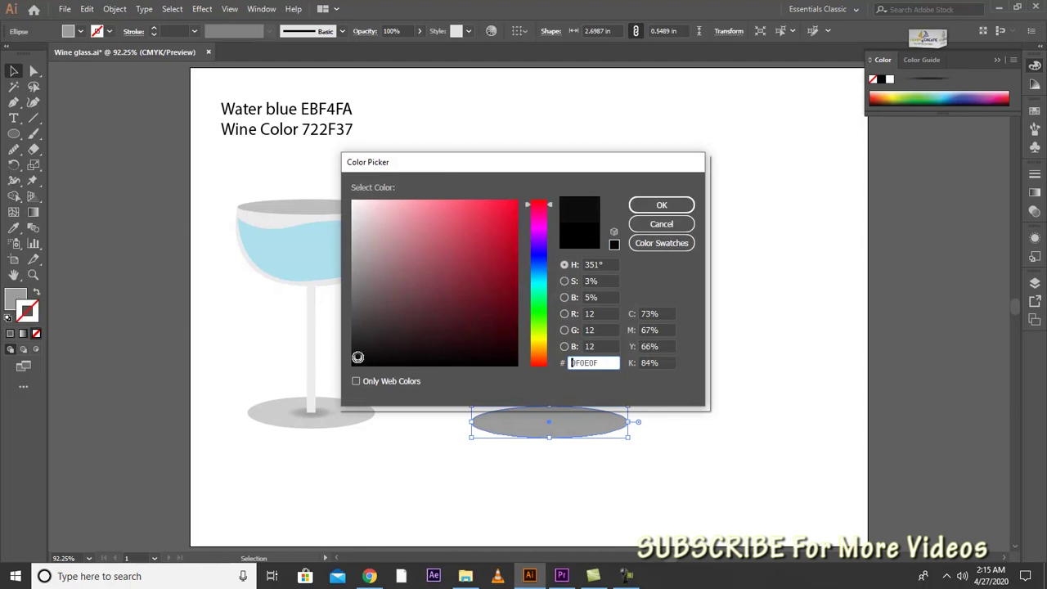
pyautogui.click(679, 206)
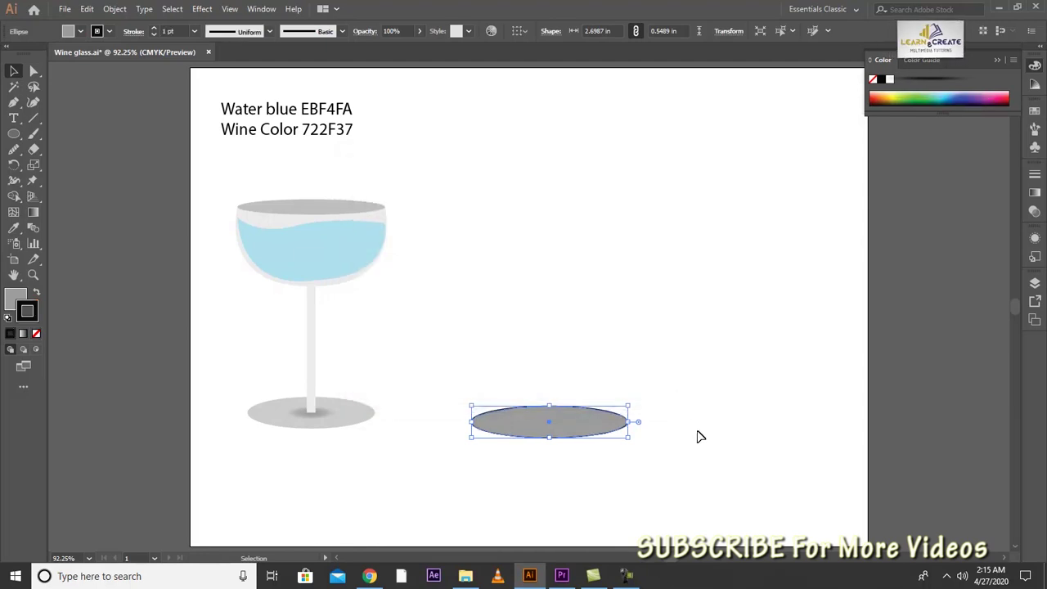
pyautogui.click(699, 437)
pyautogui.click(607, 430)
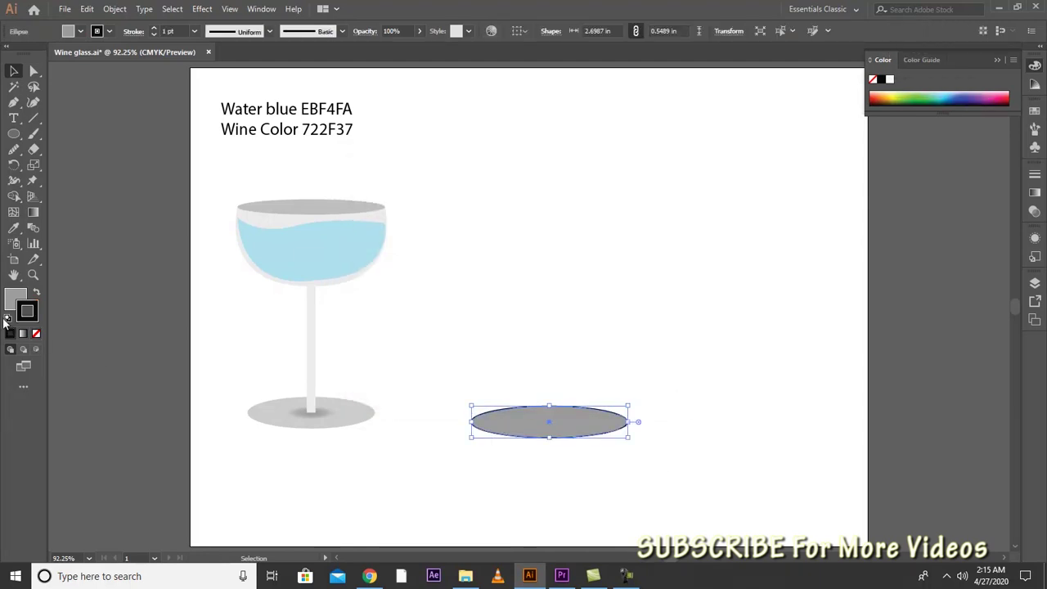
pyautogui.click(36, 333)
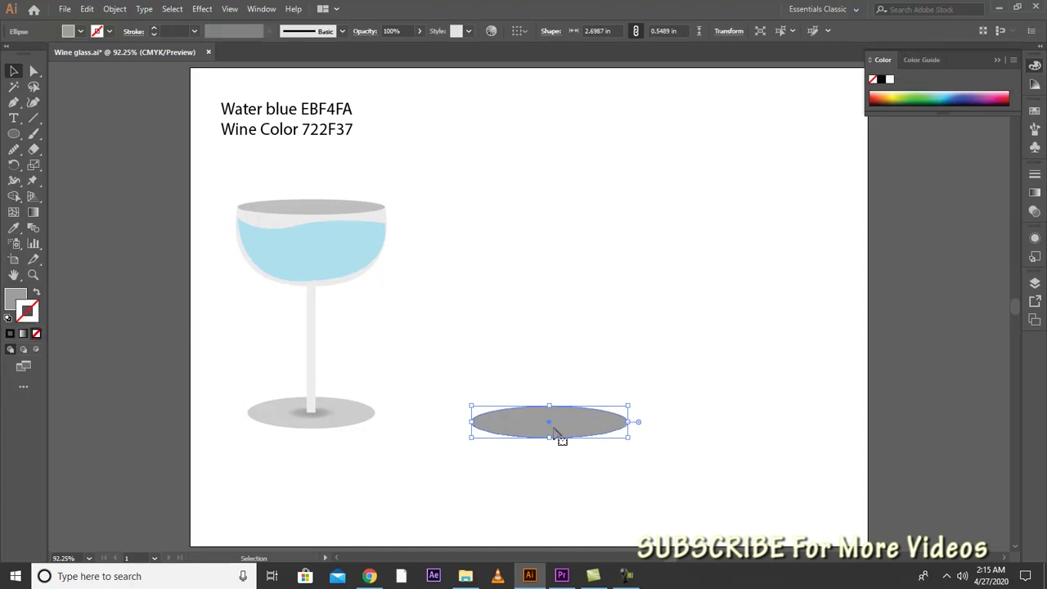
# Narrow the grey ellipse to about 2.439 in by 0.5489 in.
pyautogui.click(14, 299)
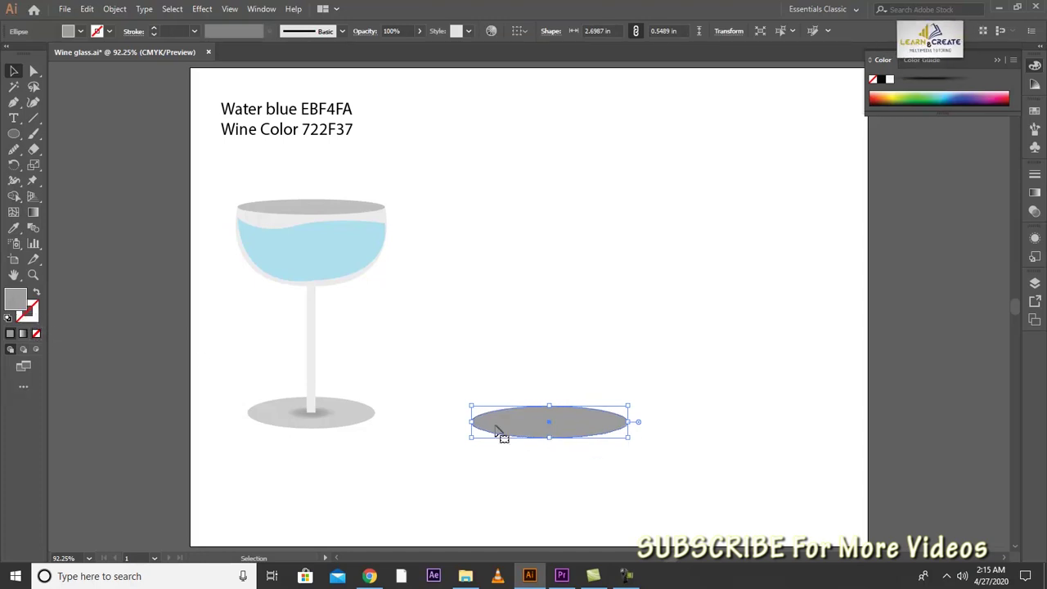
pyautogui.click(693, 472)
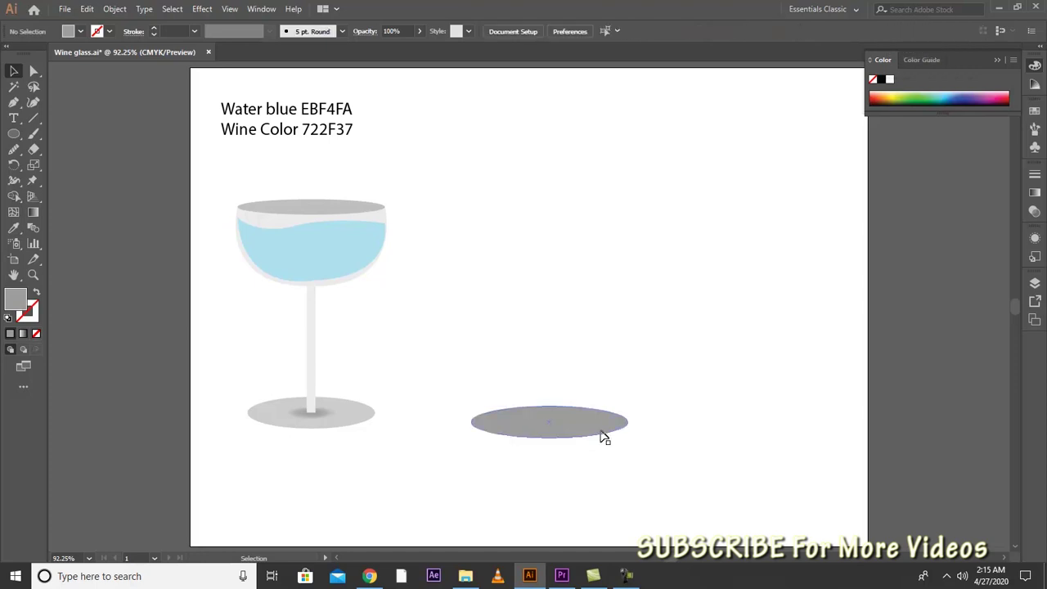
pyautogui.click(604, 437)
pyautogui.moveTo(599, 429); pyautogui.dragTo(613, 419)
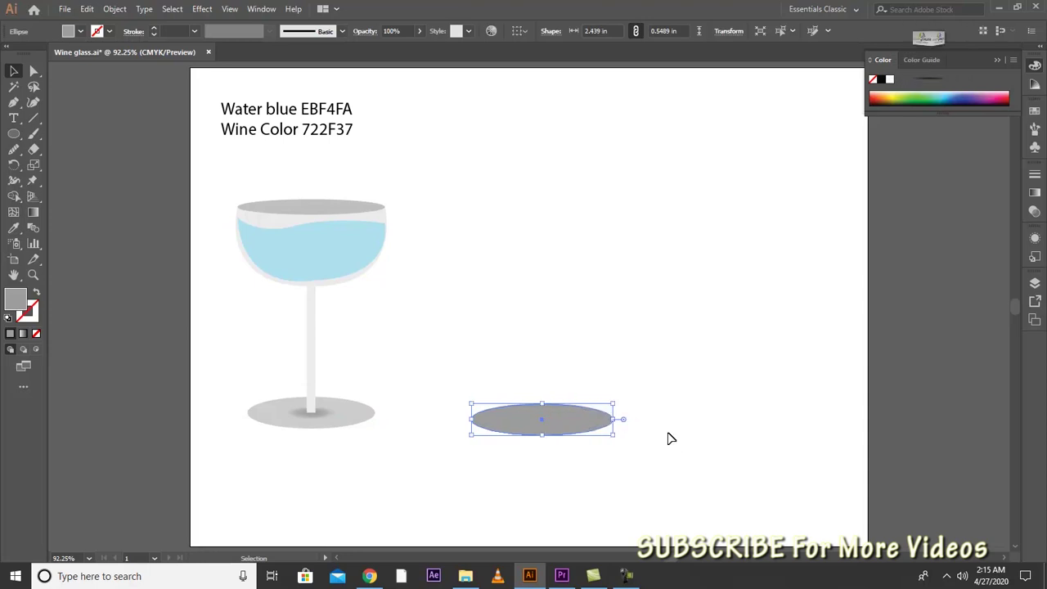
pyautogui.click(669, 437)
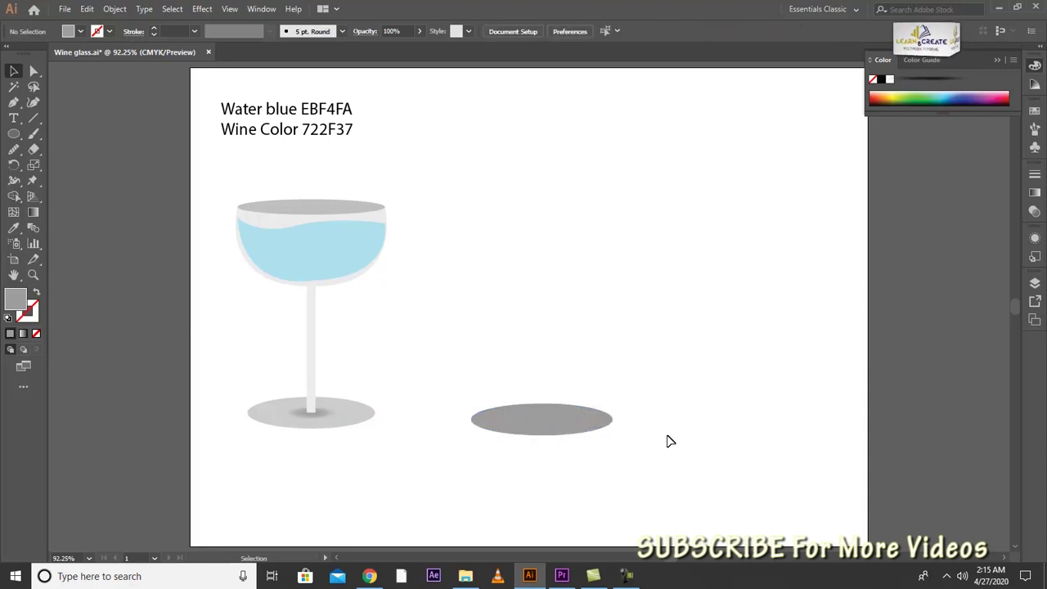
pyautogui.click(534, 433)
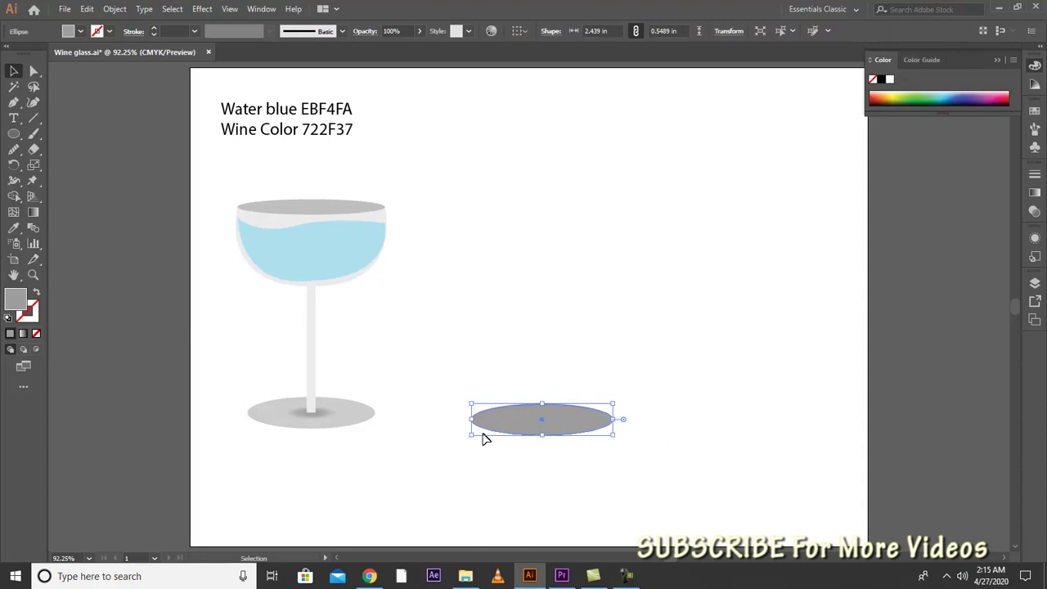
pyautogui.click(487, 483)
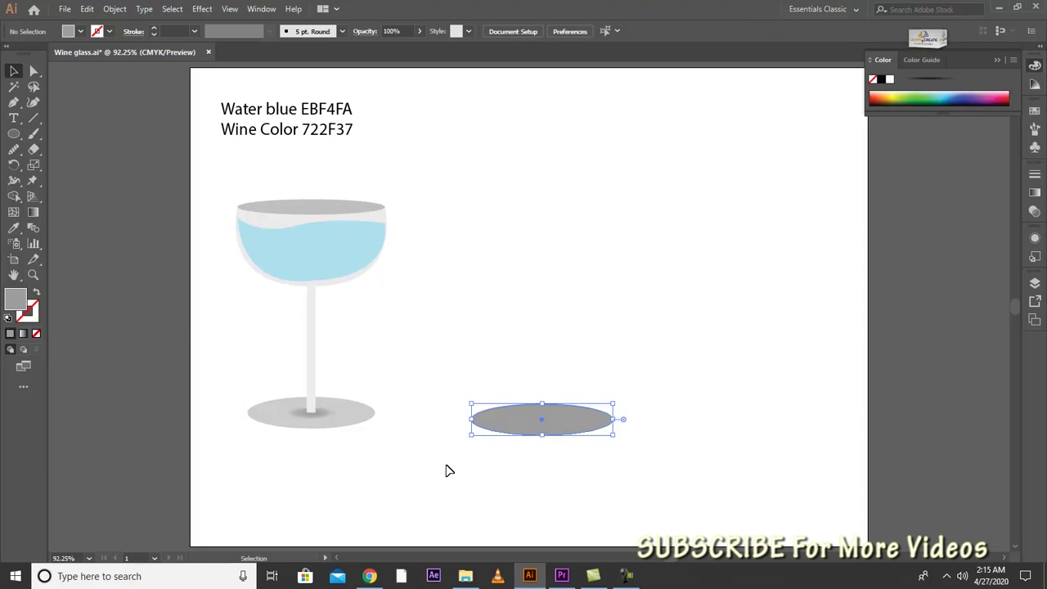
# Draw a tall four-point stem shape rising from the grey ellipse with the Pen tool.
pyautogui.click(15, 104)
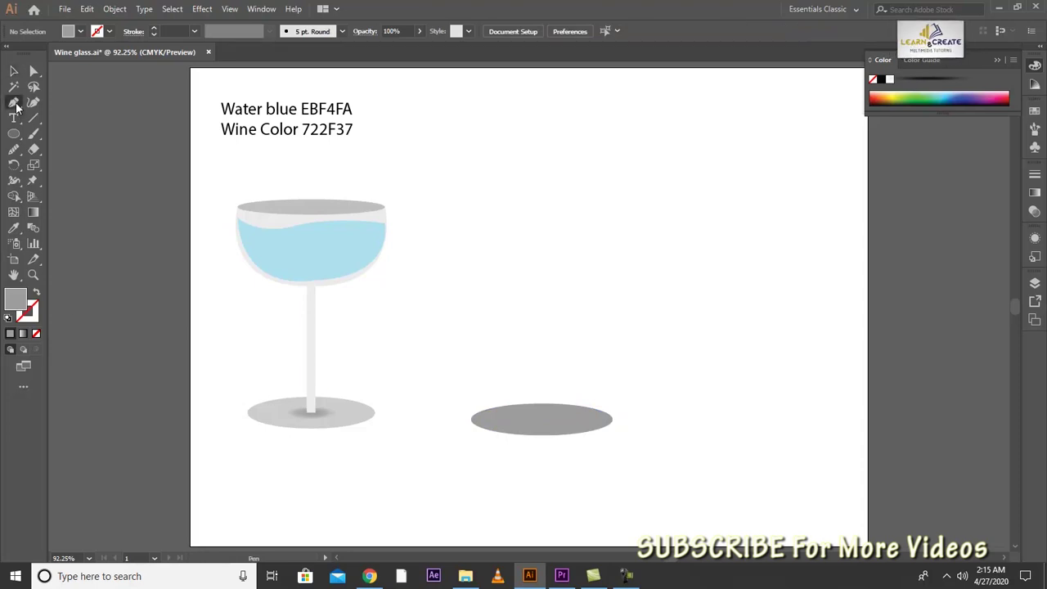
pyautogui.click(540, 424)
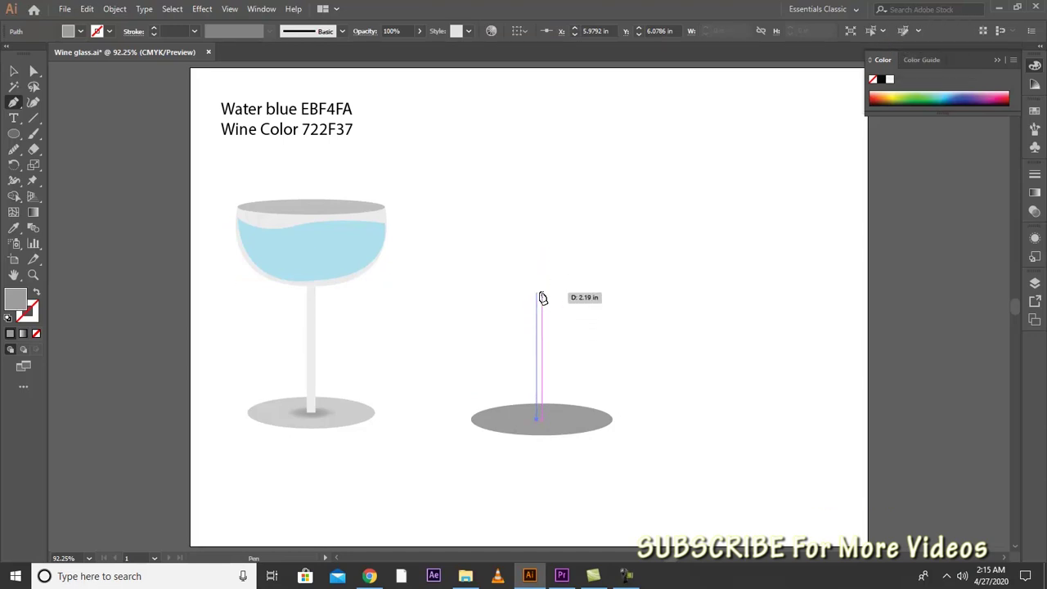
pyautogui.click(537, 293)
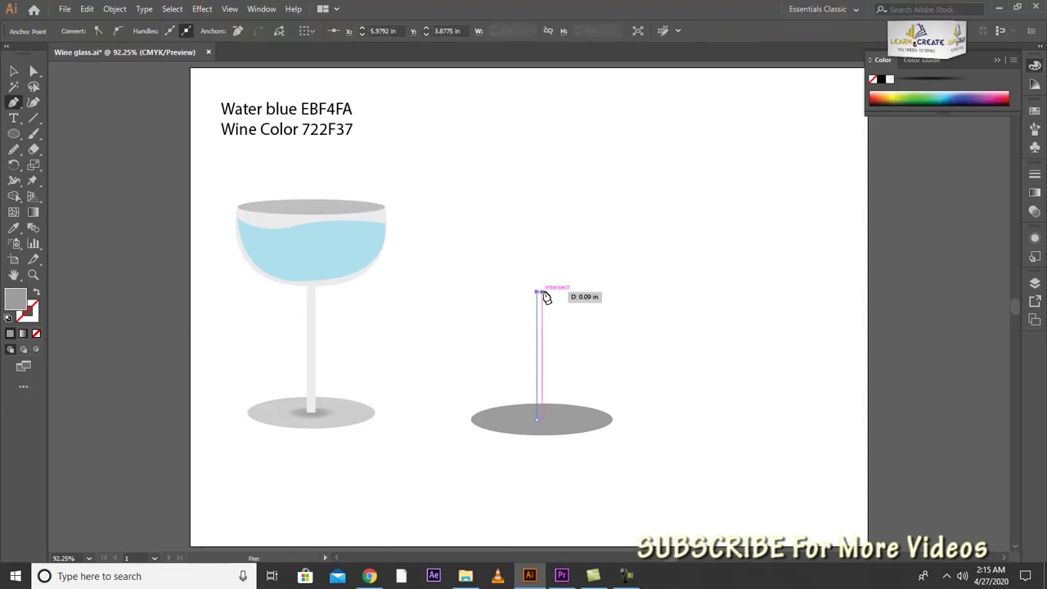
pyautogui.click(544, 292)
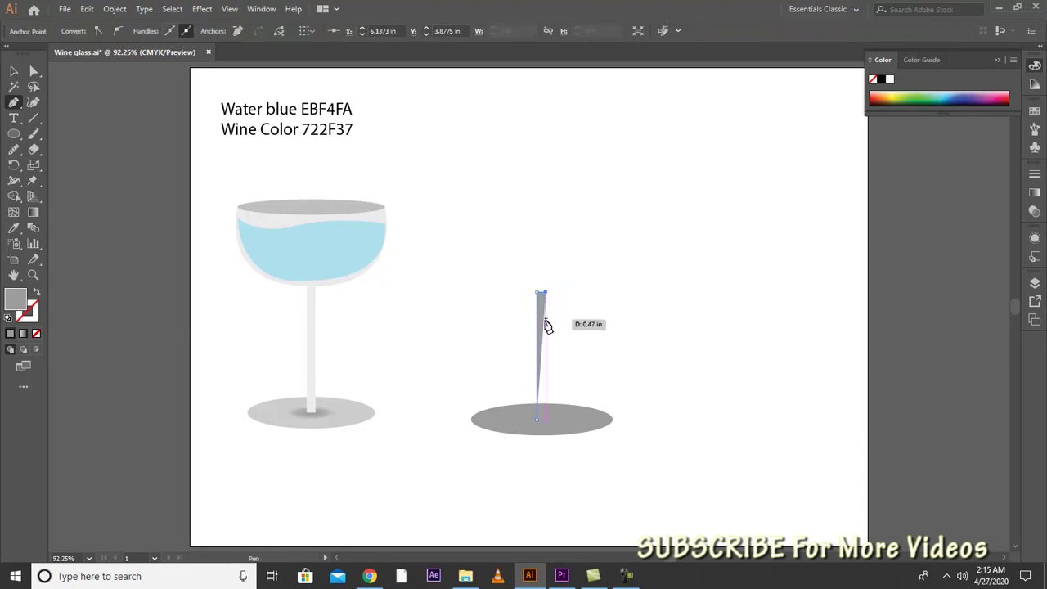
pyautogui.click(544, 420)
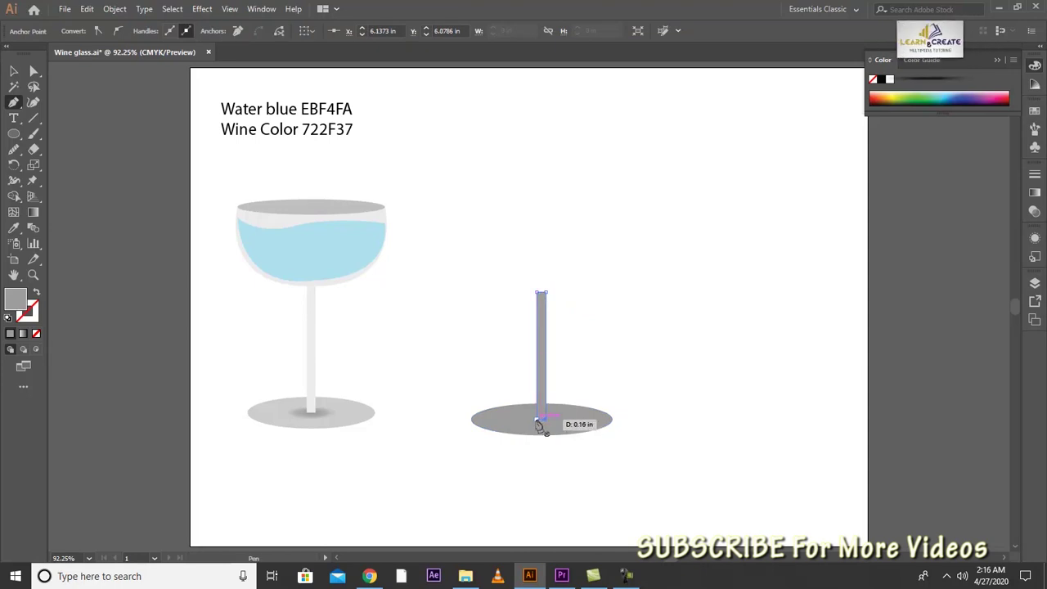
pyautogui.click(13, 71)
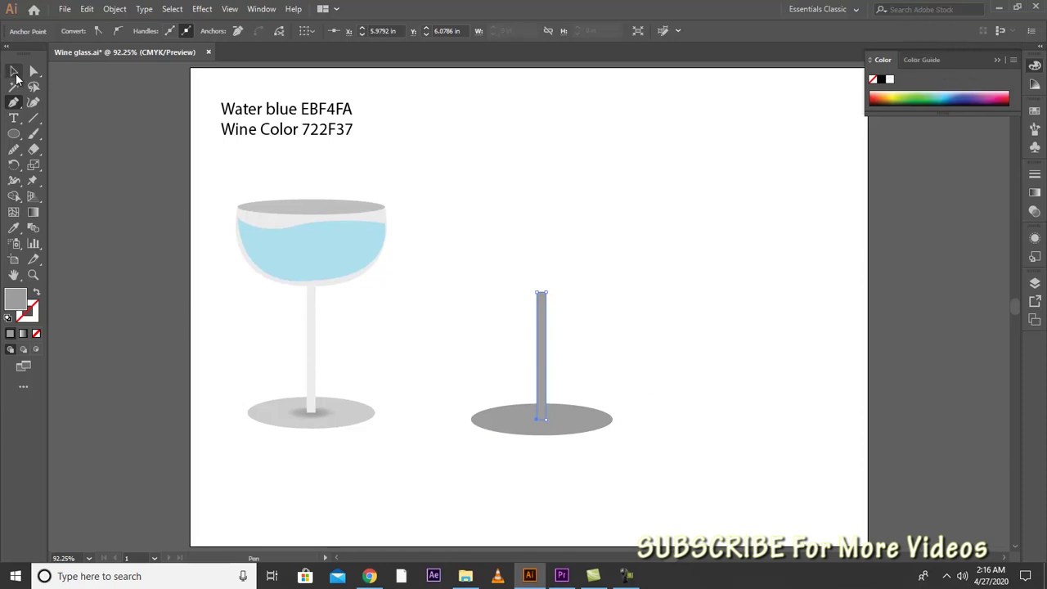
# Narrow the new stem to about 0.07 in wide.
pyautogui.click(631, 384)
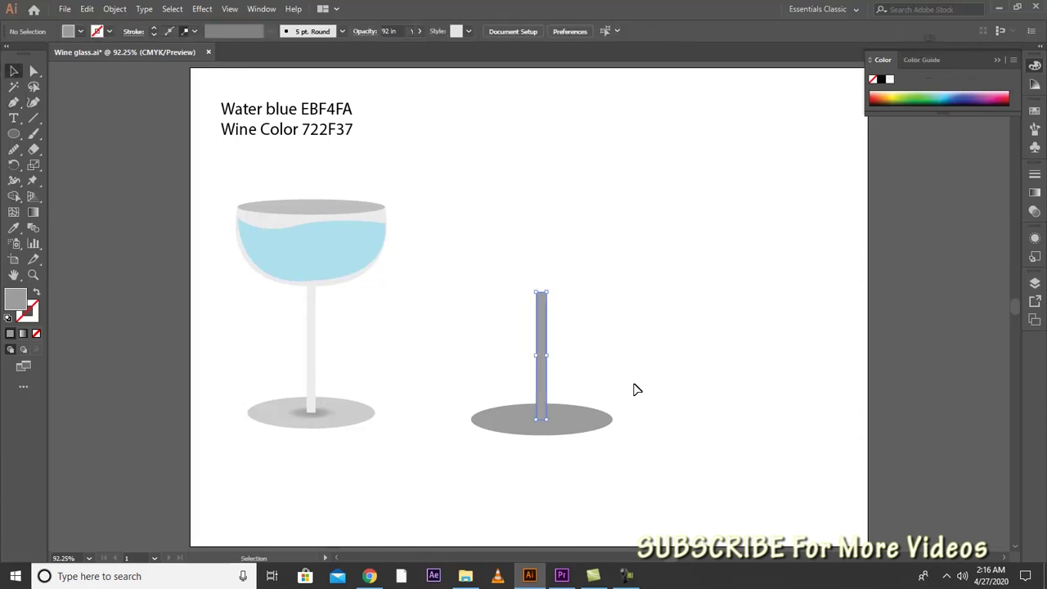
pyautogui.click(542, 378)
pyautogui.click(689, 402)
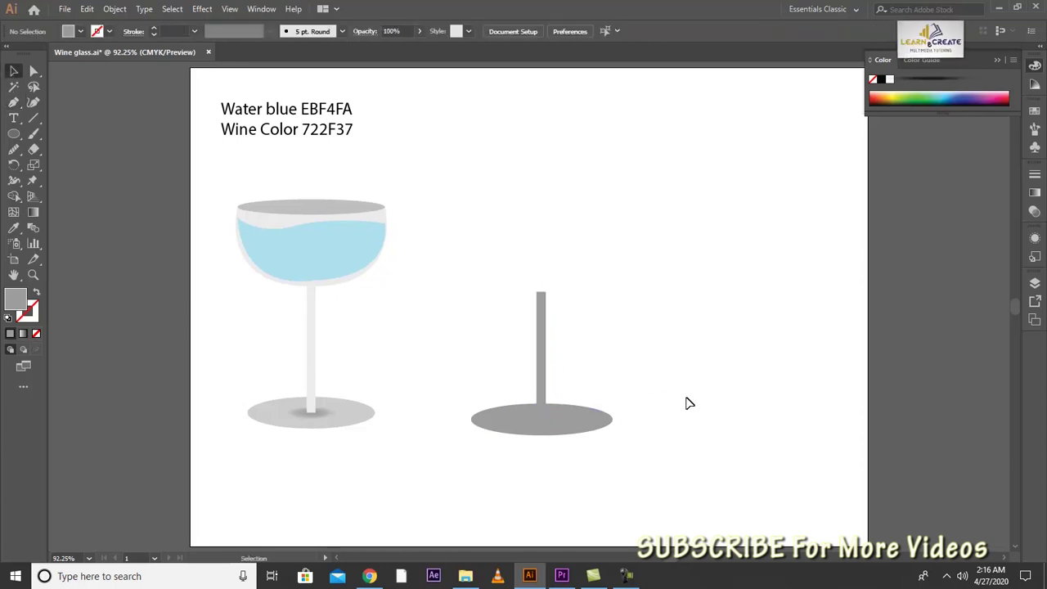
pyautogui.click(545, 355)
pyautogui.moveTo(549, 355); pyautogui.dragTo(546, 358)
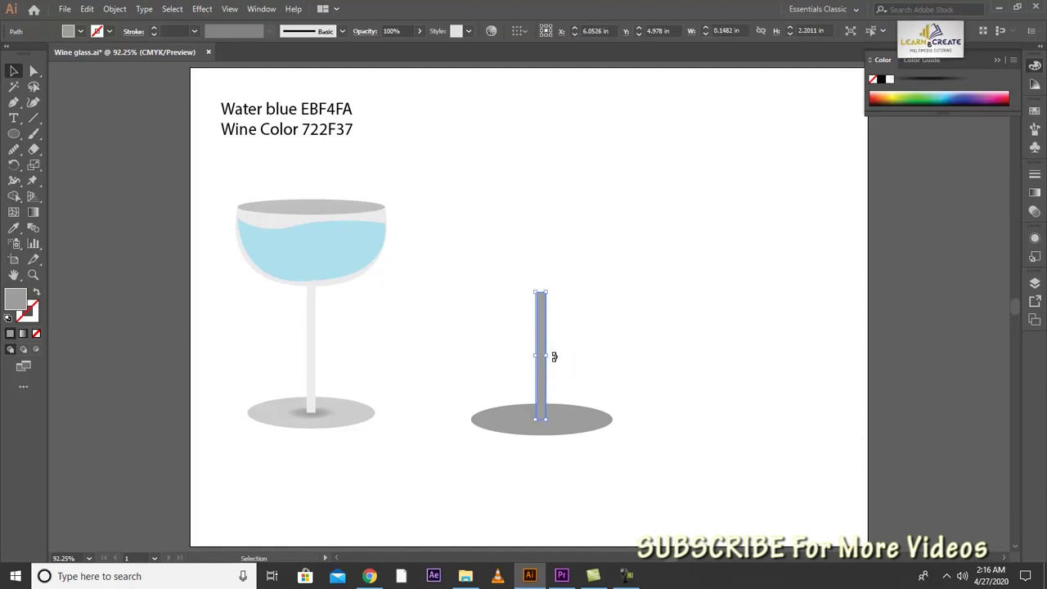
pyautogui.hotkey('ctrl', '+')
pyautogui.hotkey('ctrl', '+')
pyautogui.hotkey('ctrl', '+')
pyautogui.hotkey('ctrl', '+')
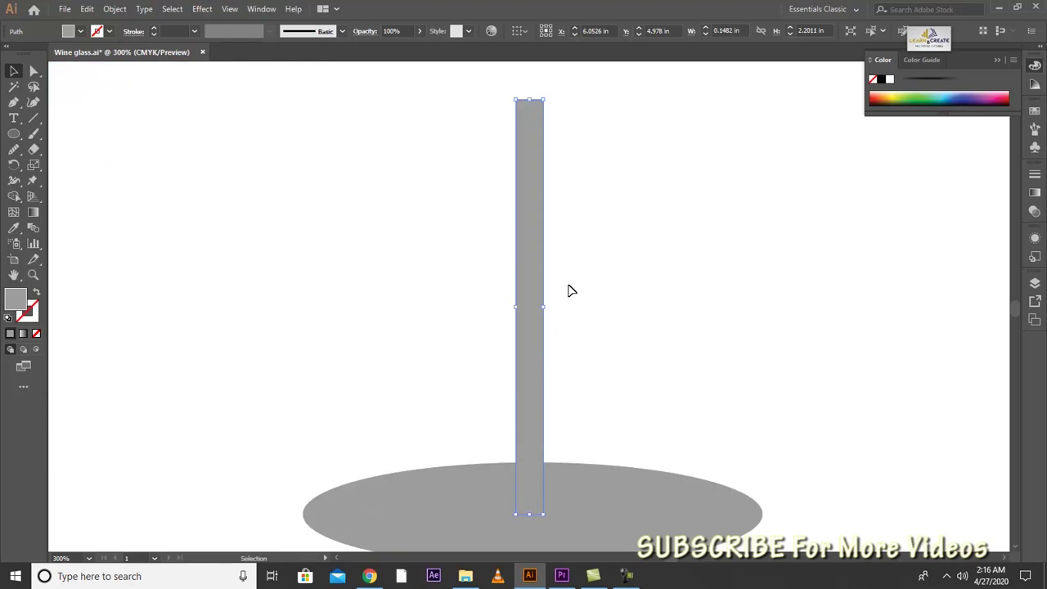
pyautogui.moveTo(542, 307); pyautogui.dragTo(534, 314)
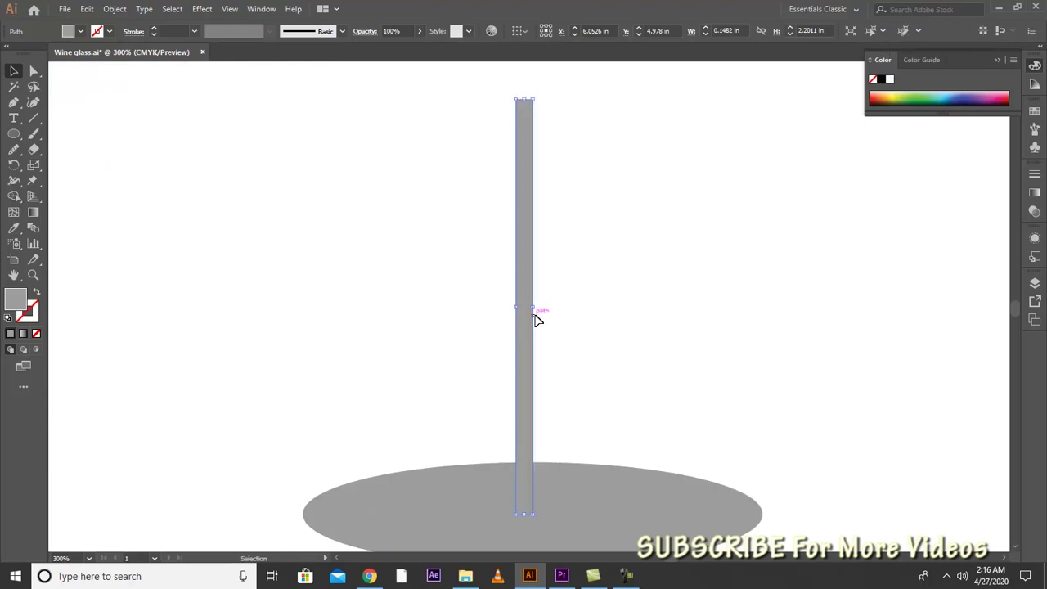
pyautogui.click(669, 314)
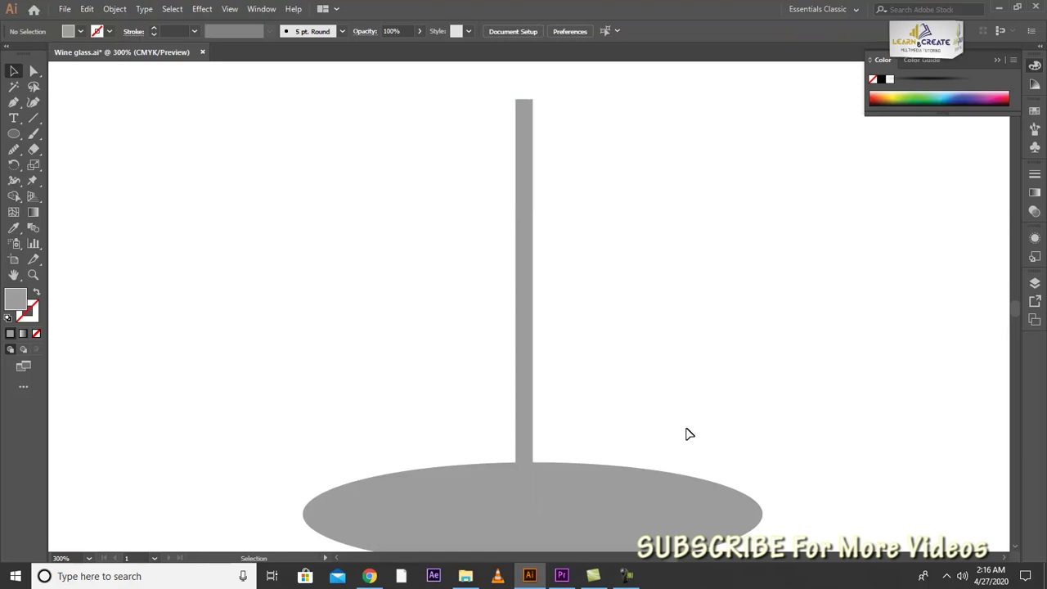
pyautogui.hotkey('ctrl', '-')
pyautogui.hotkey('ctrl', '-')
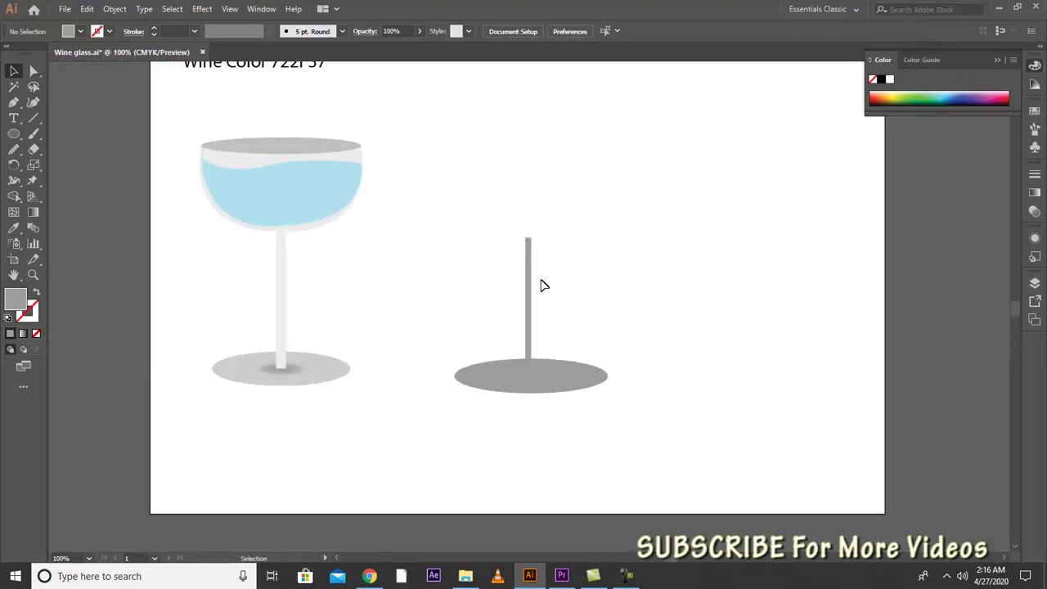
# Widen the thin stem slightly.
pyautogui.click(530, 288)
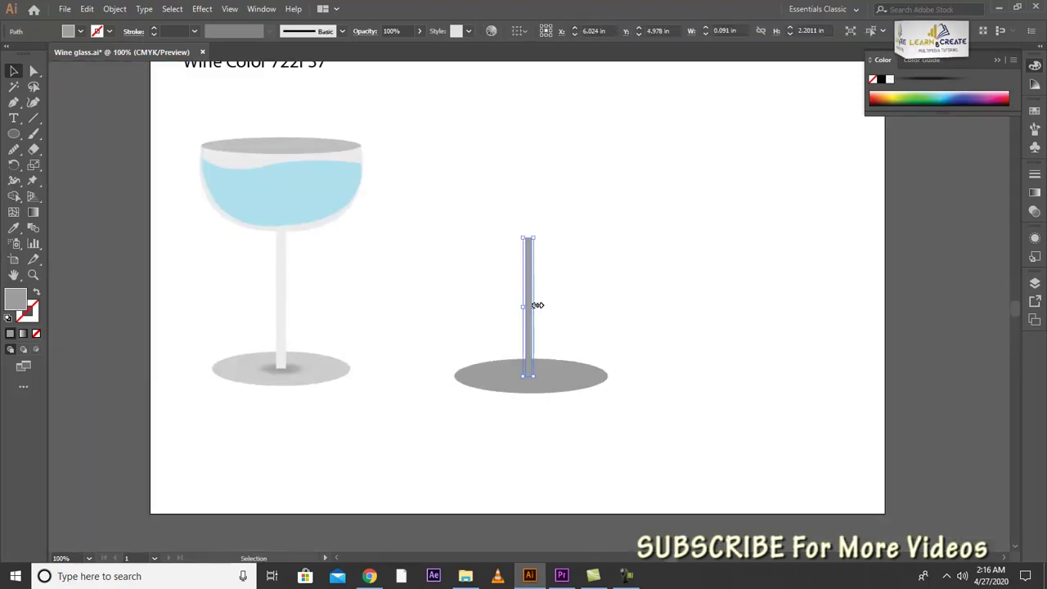
pyautogui.moveTo(537, 306); pyautogui.dragTo(535, 308)
pyautogui.click(568, 302)
# Fill the stem with light grey D6D6D6.
pyautogui.click(529, 310)
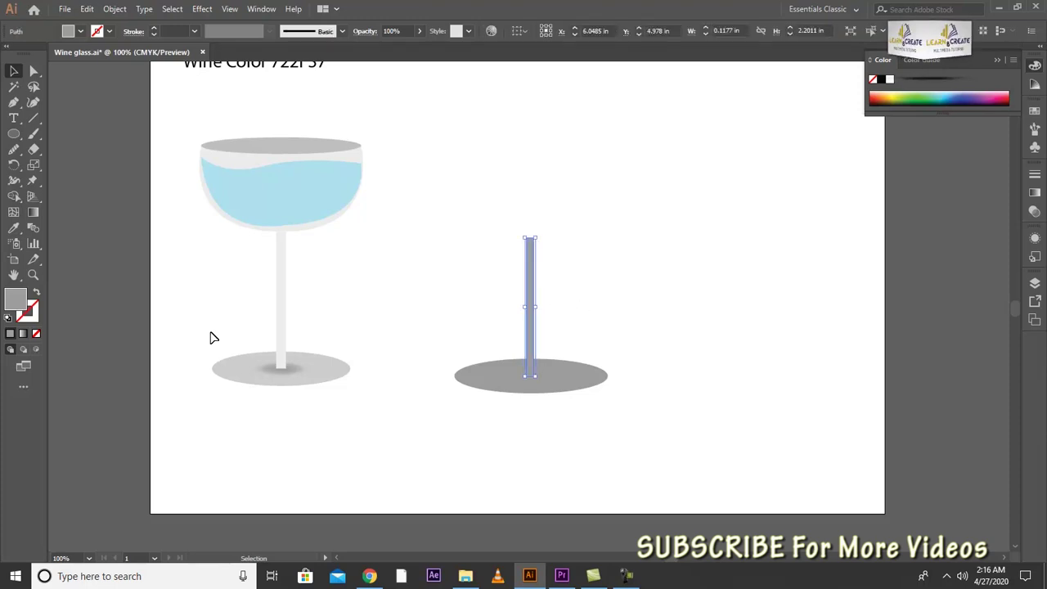
pyautogui.doubleClick(12, 301)
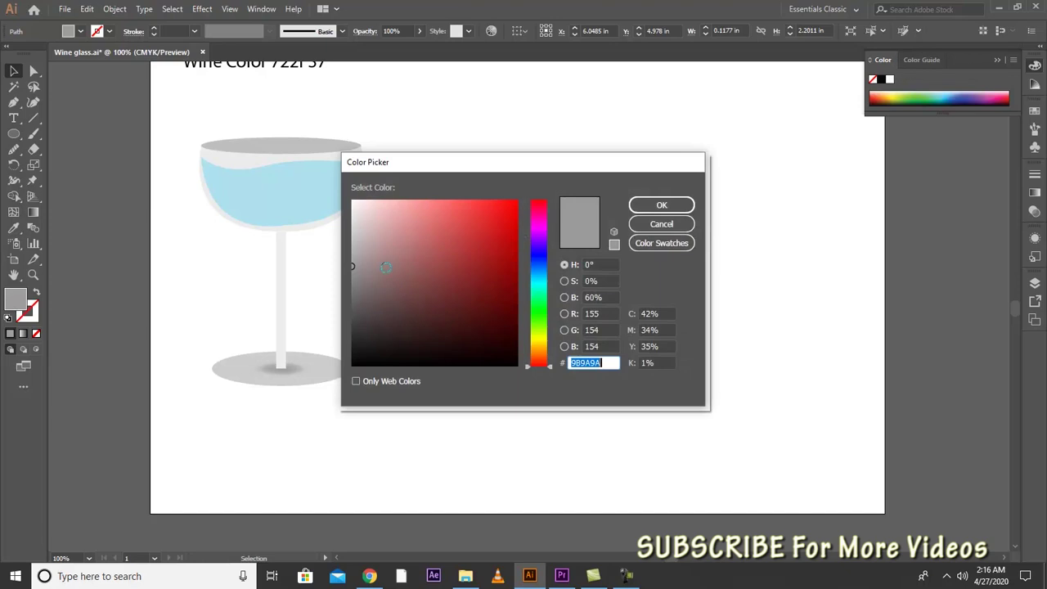
pyautogui.write('D6D6D6')
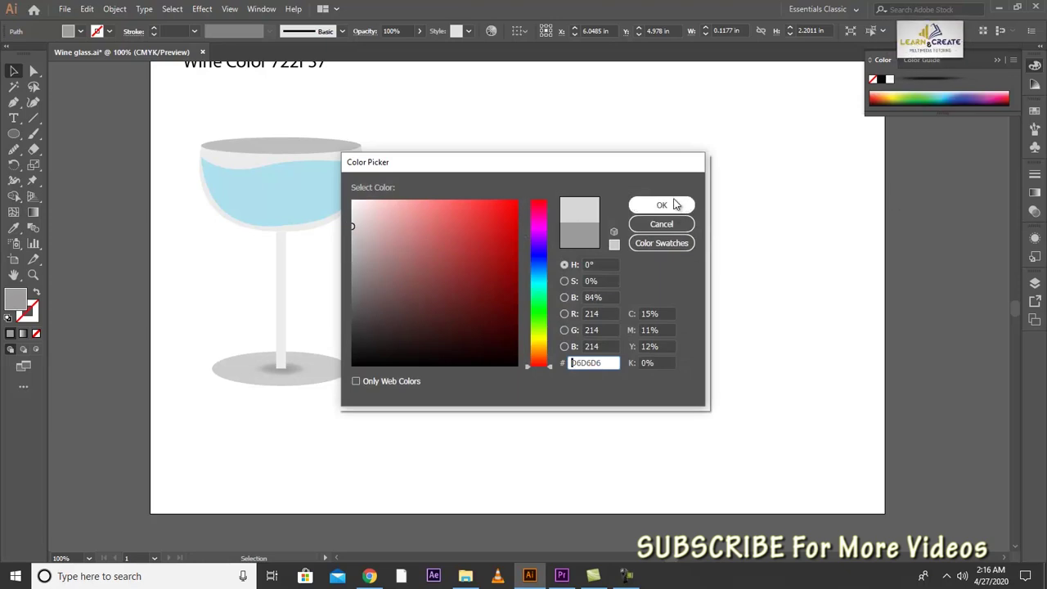
pyautogui.click(677, 211)
pyautogui.click(736, 339)
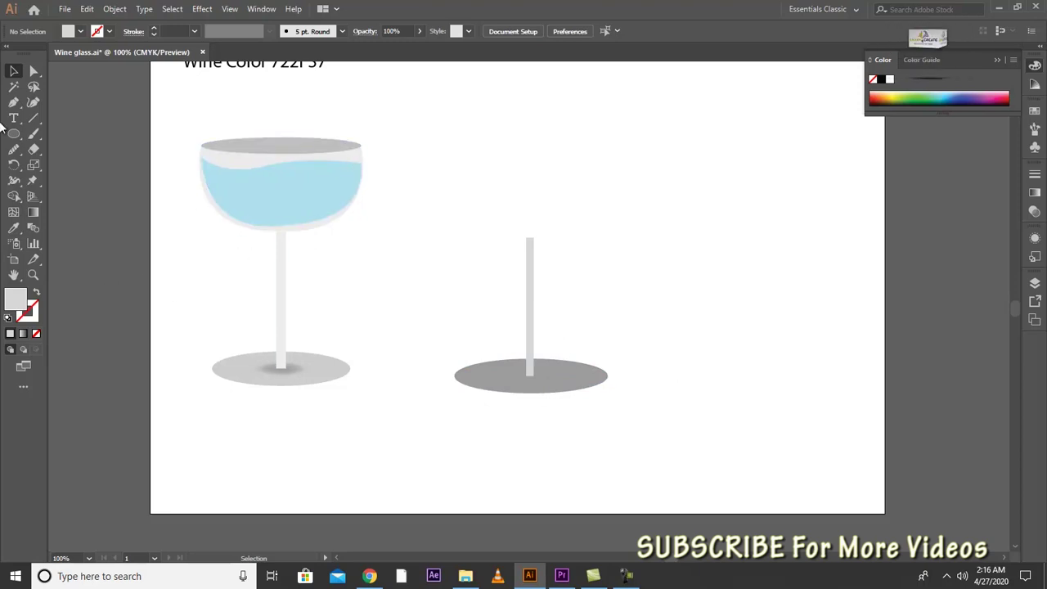
# Draw a curved half-bowl path from rim height down to the stem top.
pyautogui.click(13, 102)
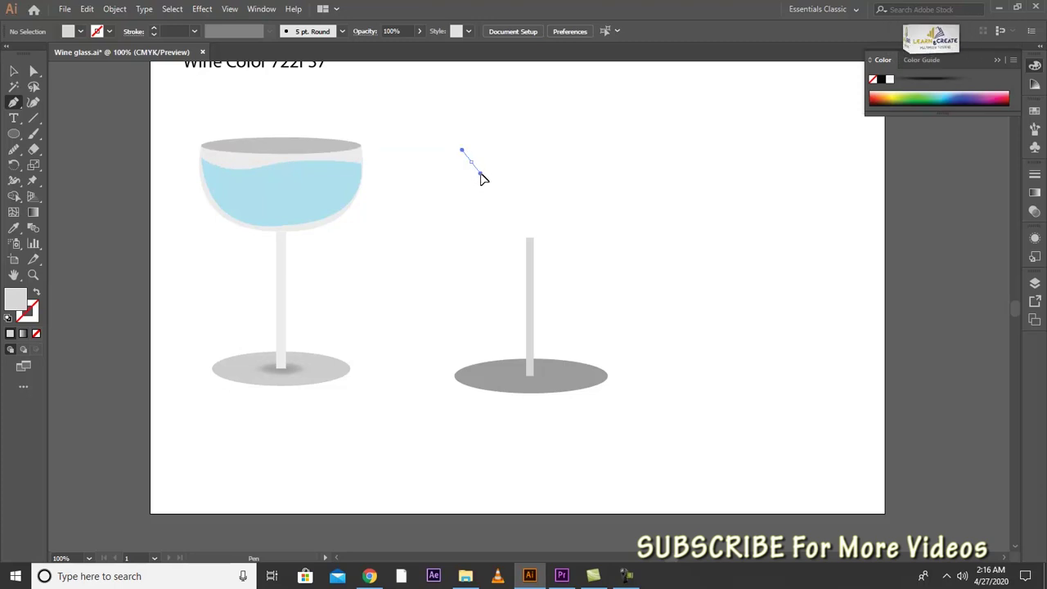
pyautogui.moveTo(481, 177); pyautogui.dragTo(511, 200)
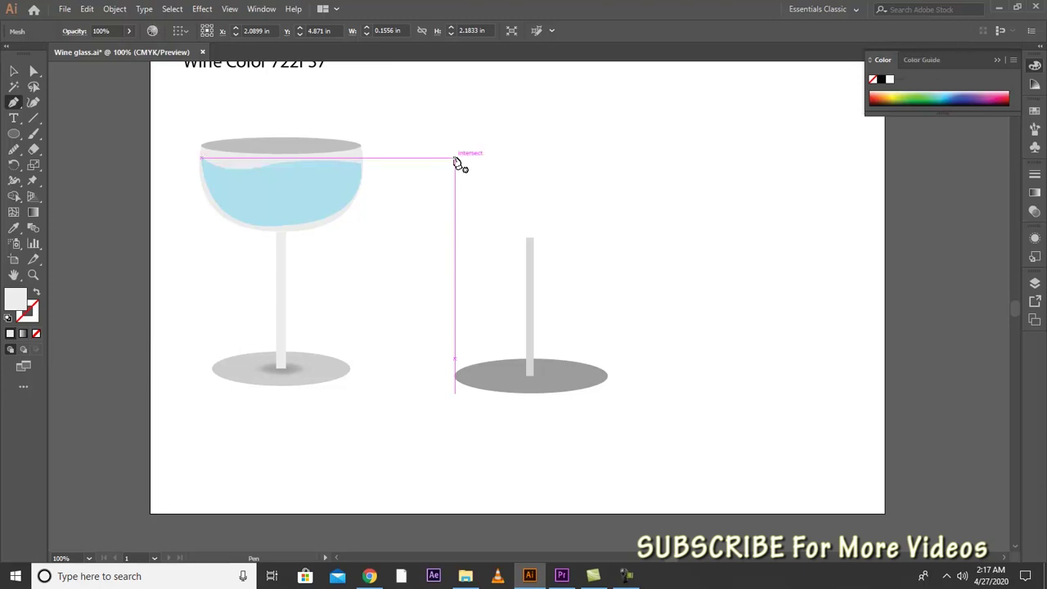
pyautogui.click(455, 159)
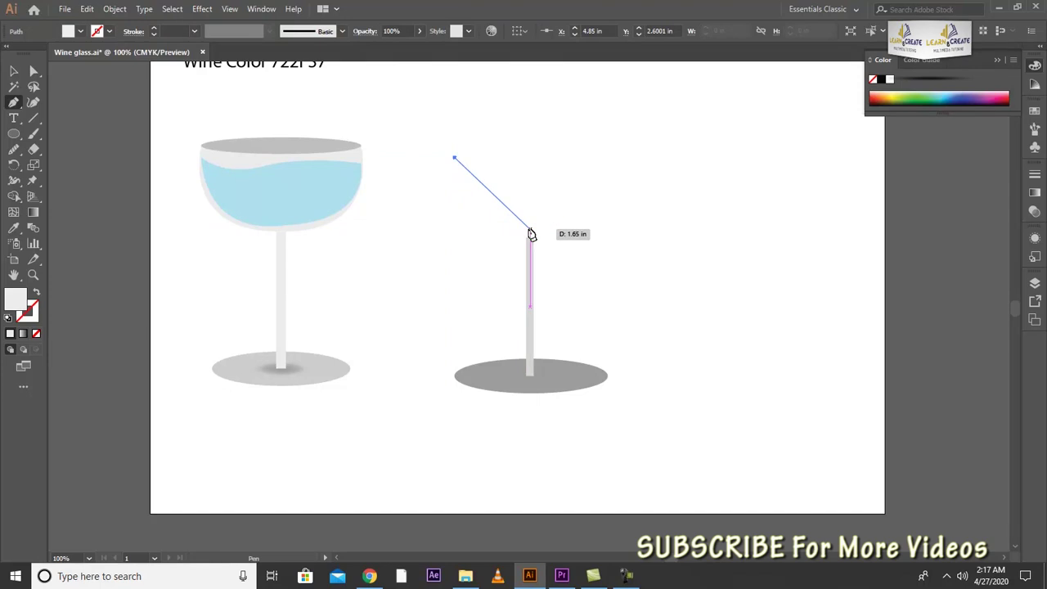
pyautogui.moveTo(530, 231); pyautogui.dragTo(623, 229)
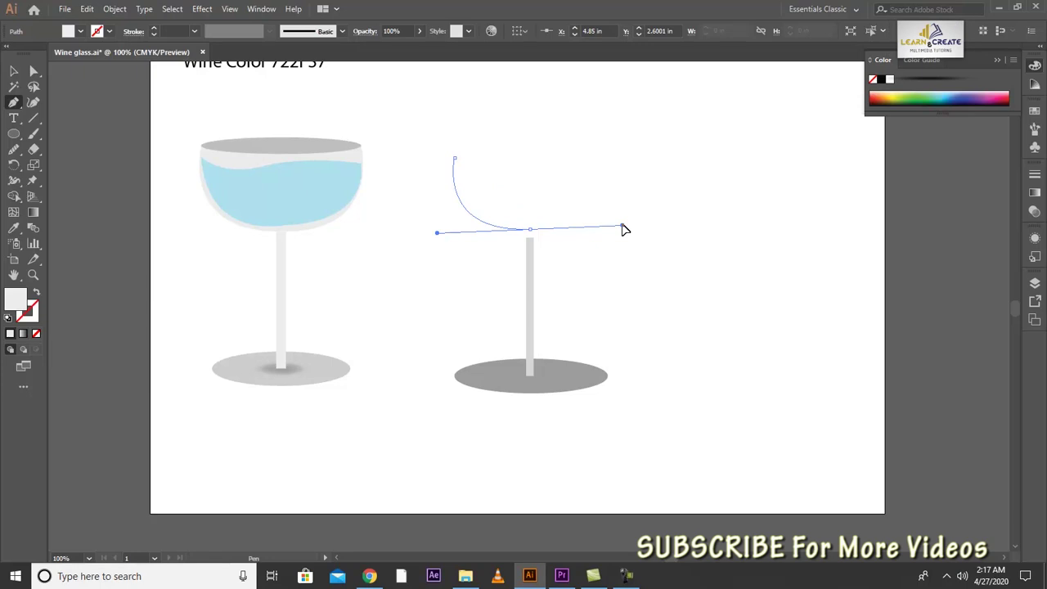
pyautogui.moveTo(623, 230); pyautogui.dragTo(622, 226)
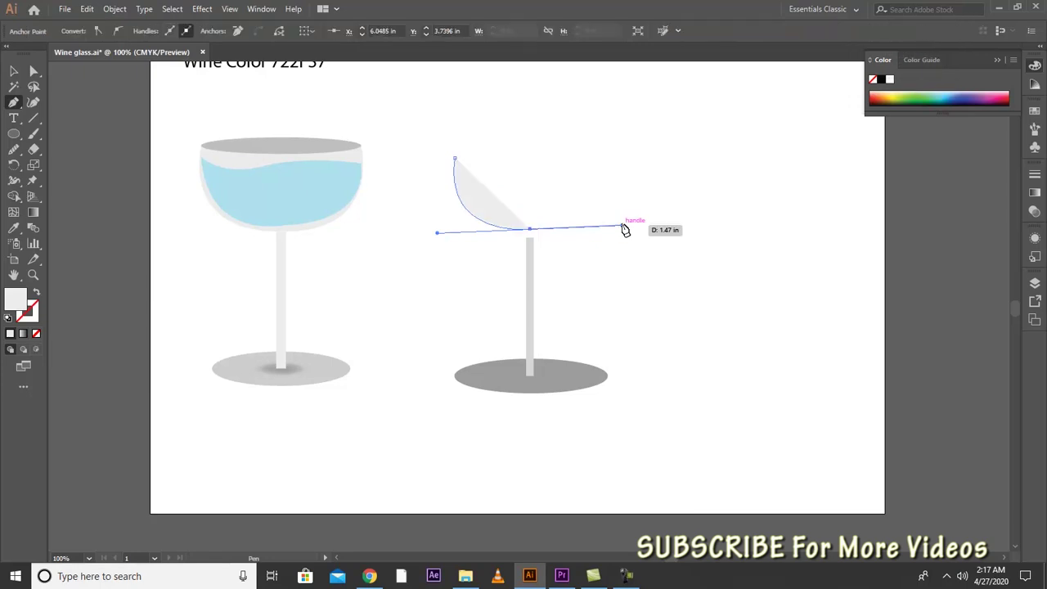
pyautogui.click(531, 231)
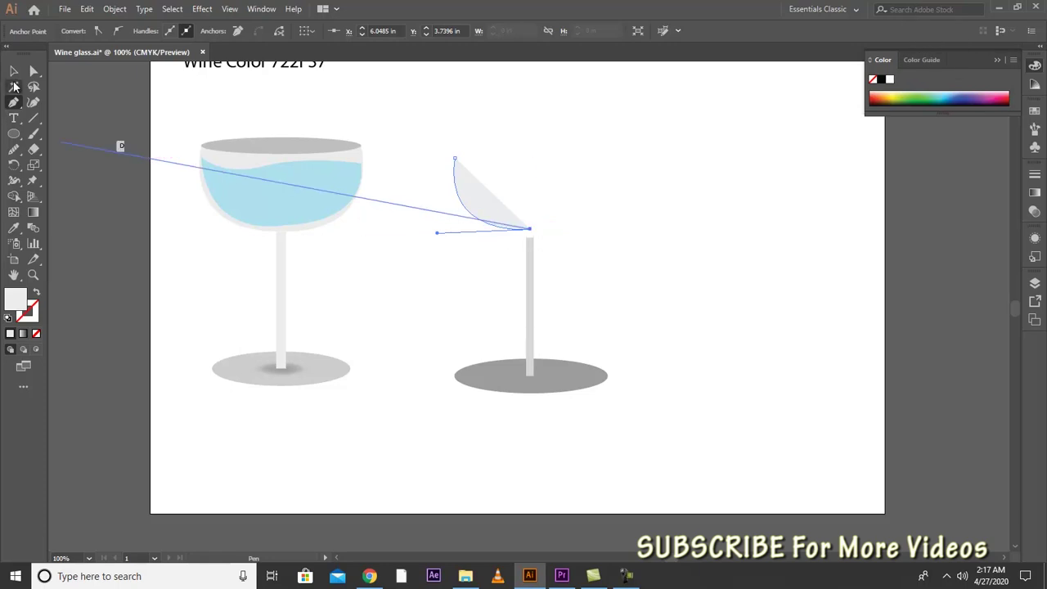
pyautogui.click(14, 74)
# Open the Reflect options for the half-bowl, then cancel without mirroring.
pyautogui.rightClick(497, 217)
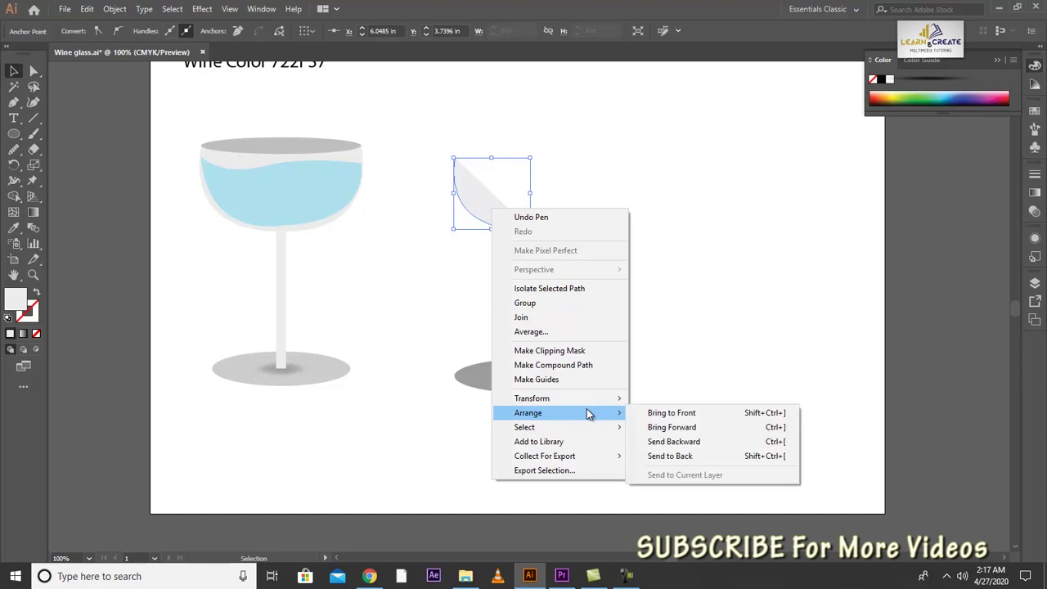
pyautogui.moveTo(532, 399)
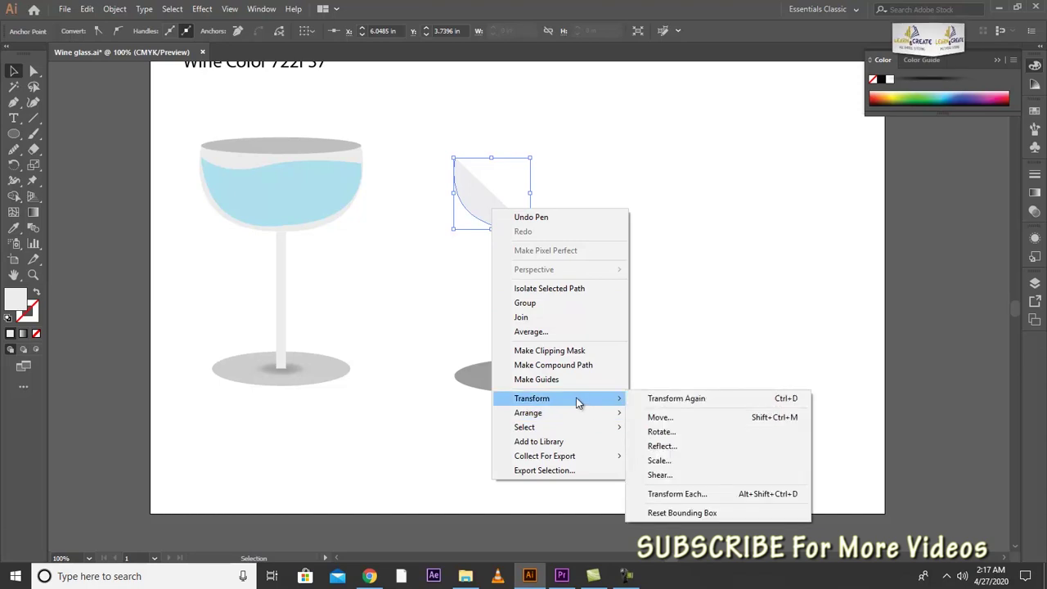
pyautogui.click(660, 446)
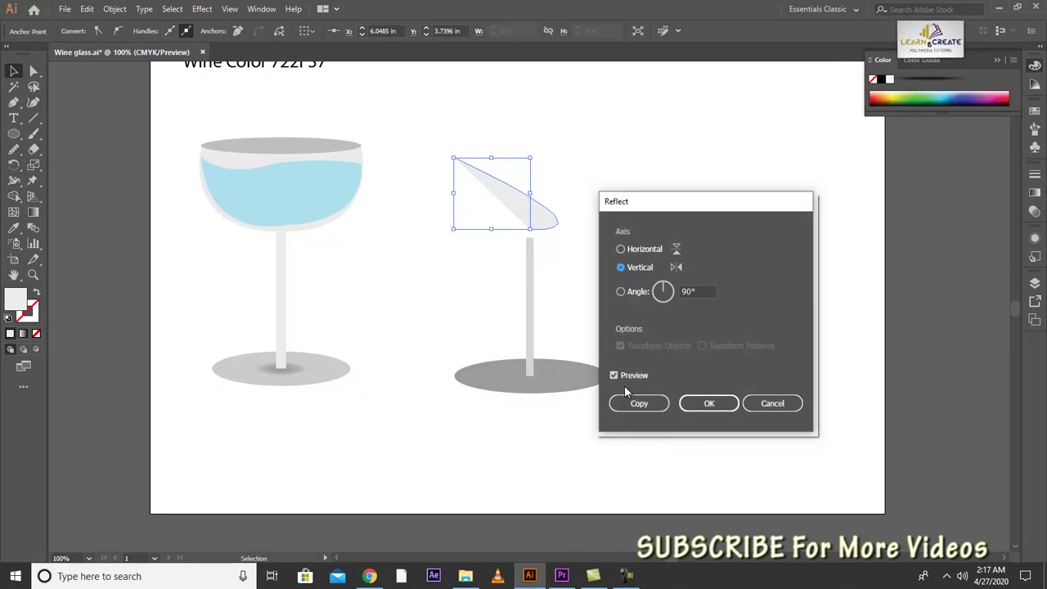
pyautogui.click(770, 403)
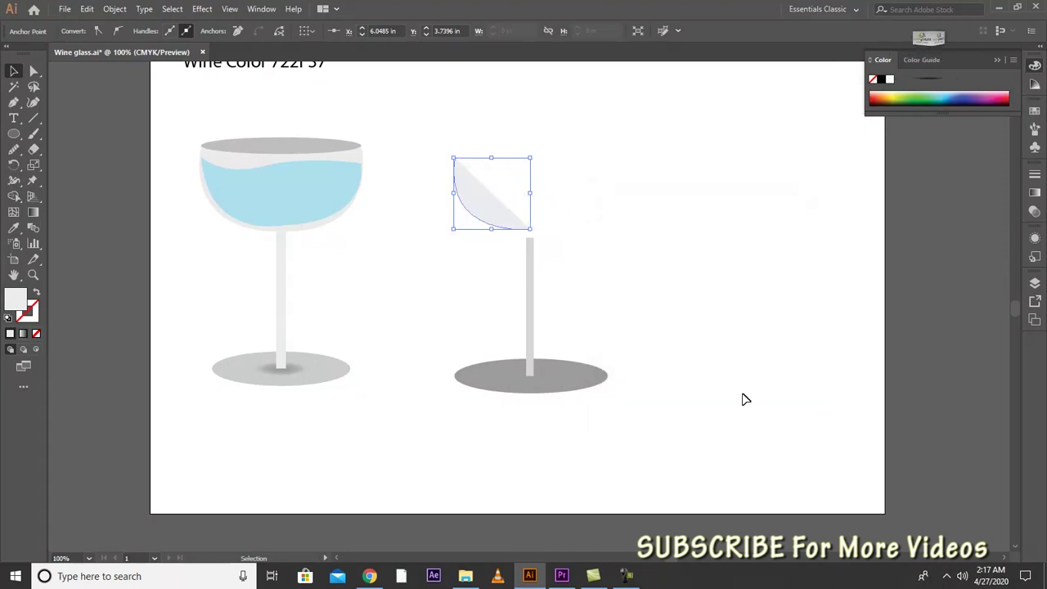
pyautogui.click(664, 261)
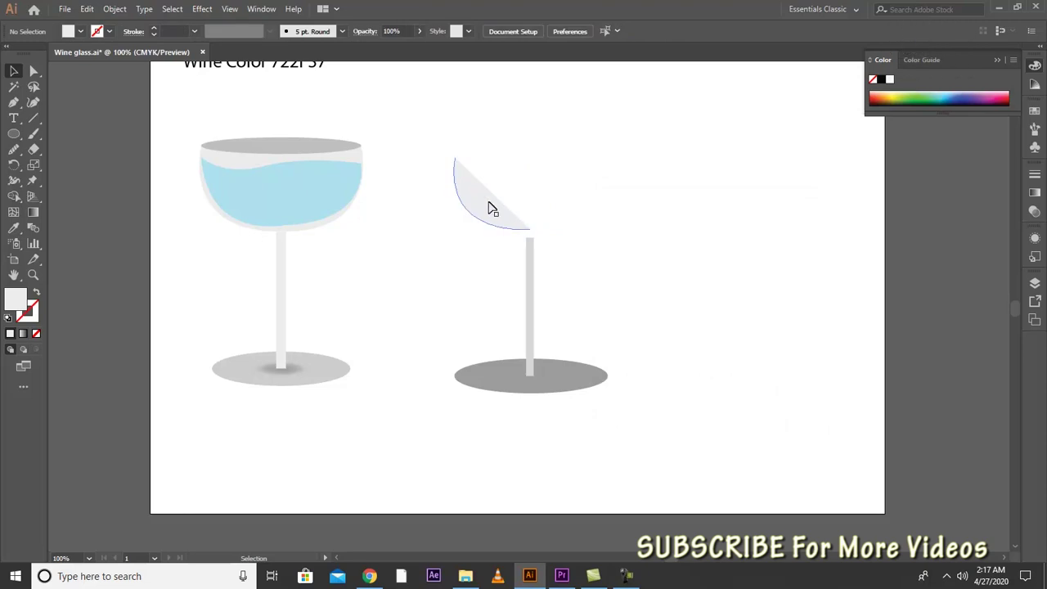
pyautogui.click(489, 207)
# Create a vertically reflected copy of the half-bowl.
pyautogui.rightClick(490, 205)
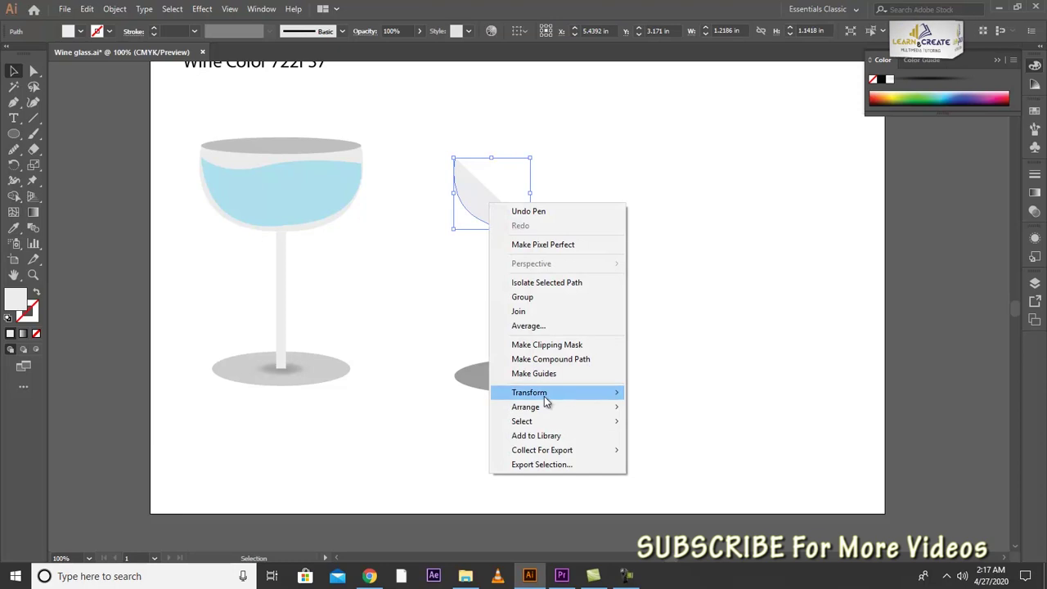
pyautogui.moveTo(529, 392)
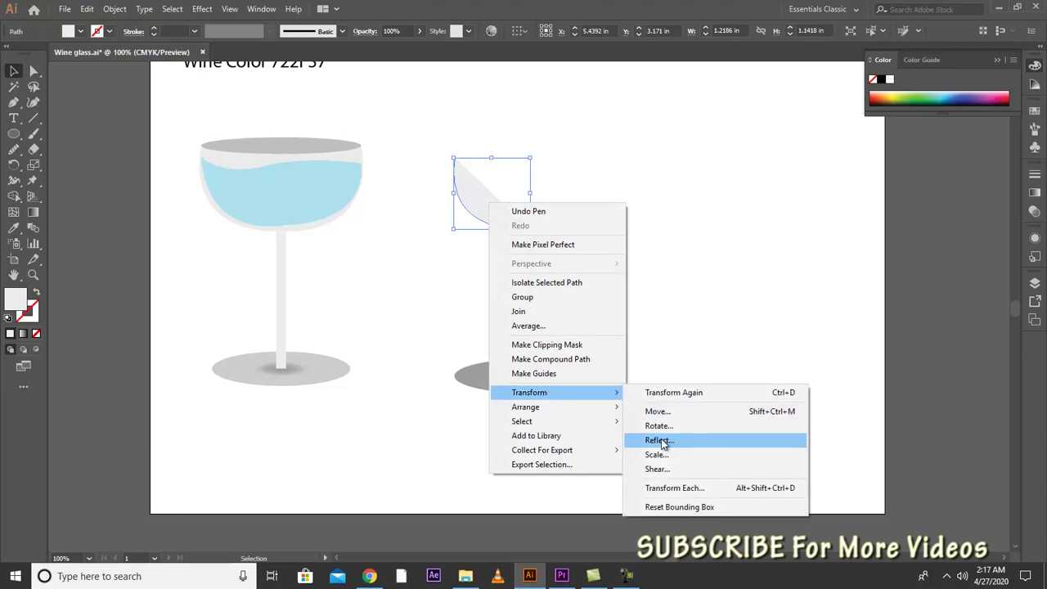
pyautogui.click(663, 441)
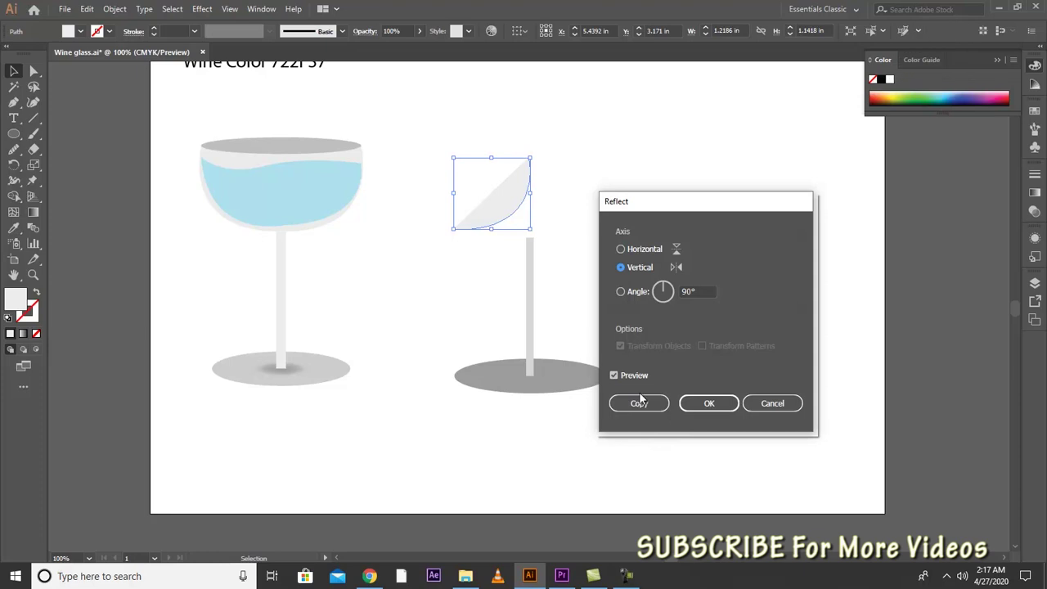
pyautogui.click(627, 375)
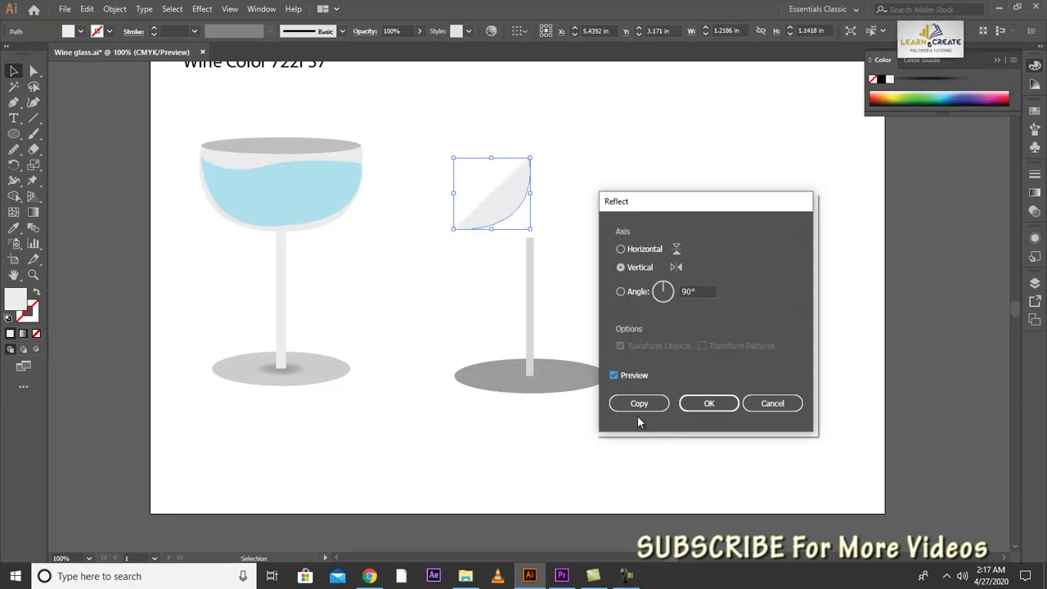
pyautogui.click(640, 404)
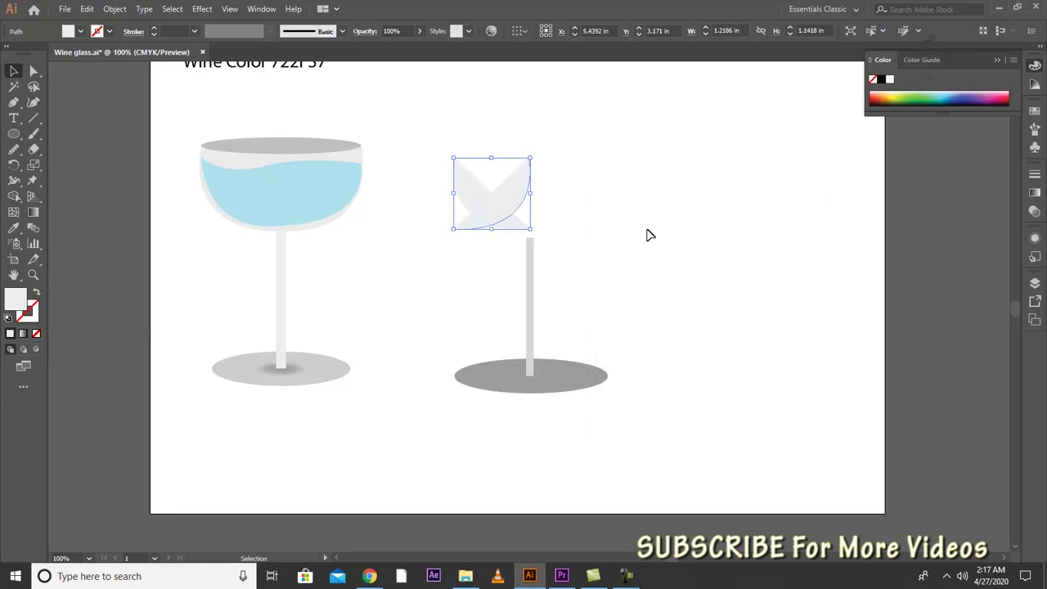
# Nudge the mirrored copy so both halves meet above the stem.
pyautogui.press('Right')
pyautogui.press('Right')
pyautogui.press('Right')
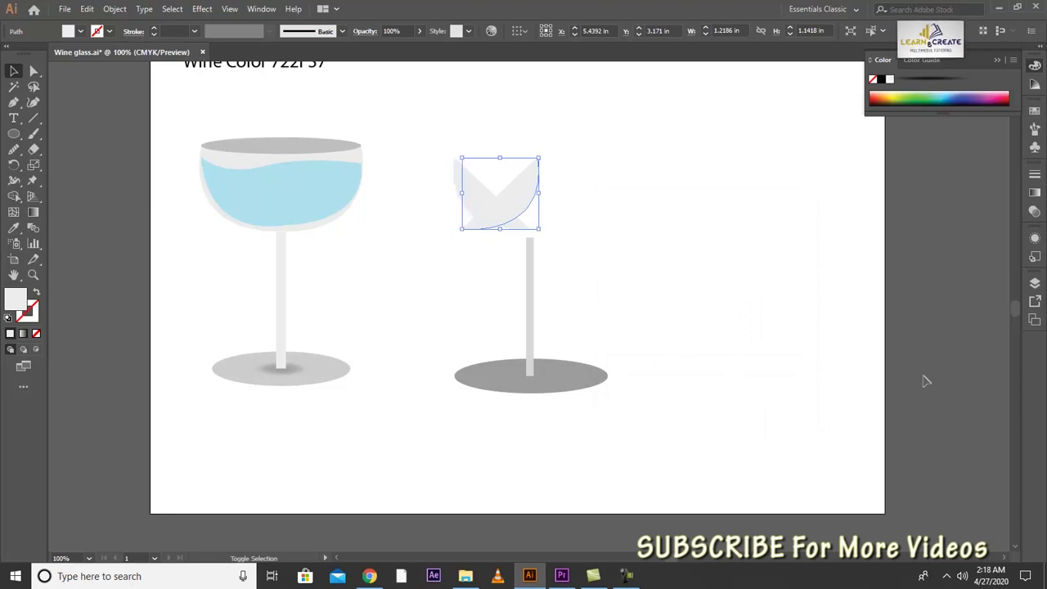
pyautogui.press('Right')
pyautogui.press('Right')
pyautogui.press('Right')
pyautogui.press('Right')
pyautogui.press('Right')
pyautogui.press('Right')
pyautogui.press('Right')
pyautogui.press('Right')
pyautogui.press('Right')
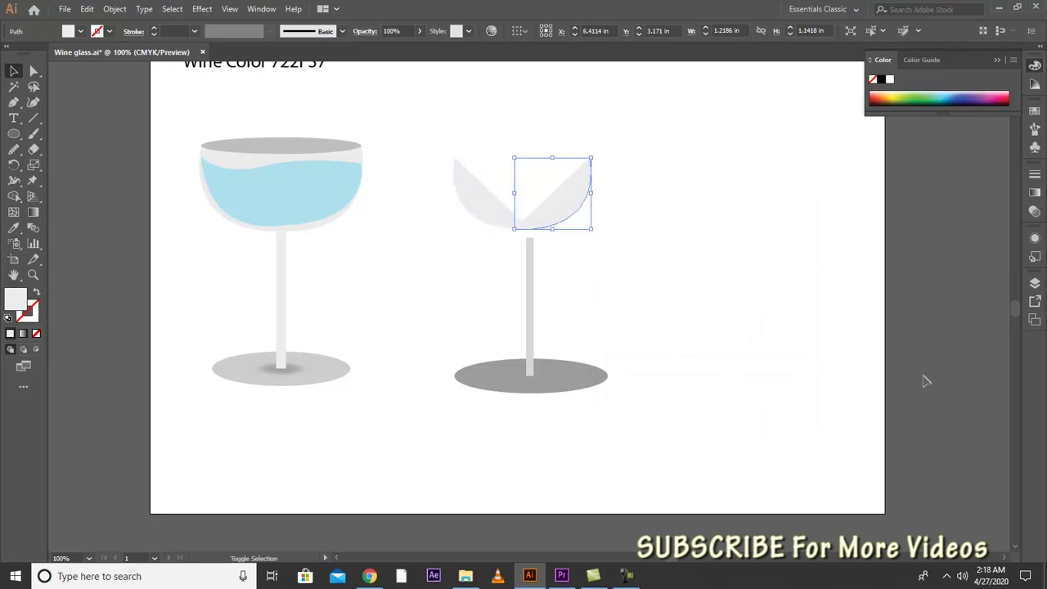
pyautogui.press('Right')
pyautogui.press('Right')
pyautogui.press('Right')
pyautogui.click(627, 228)
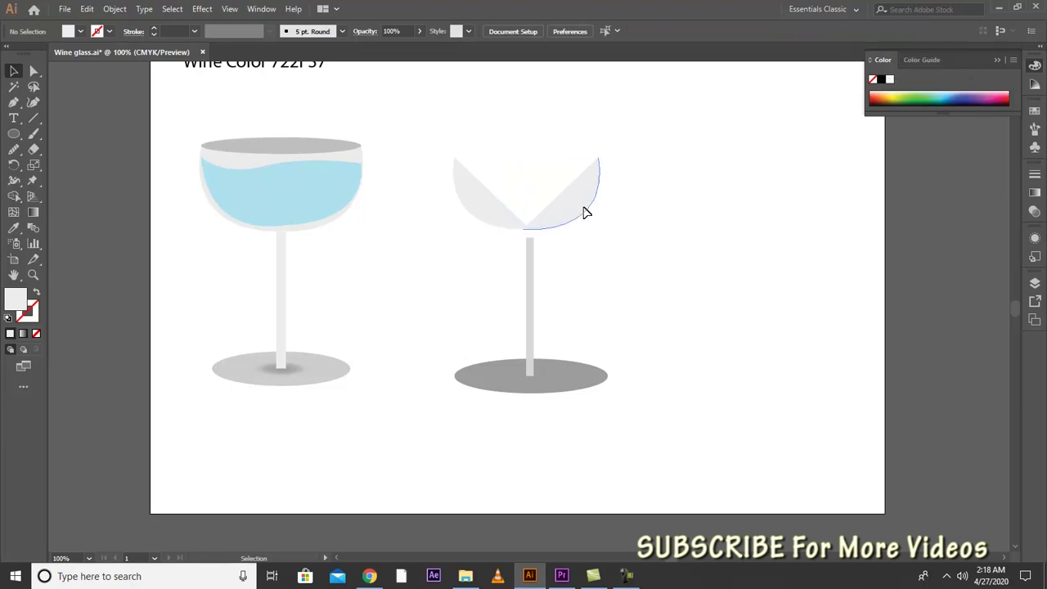
pyautogui.click(585, 213)
pyautogui.press('Left')
pyautogui.press('Left')
pyautogui.press('Left')
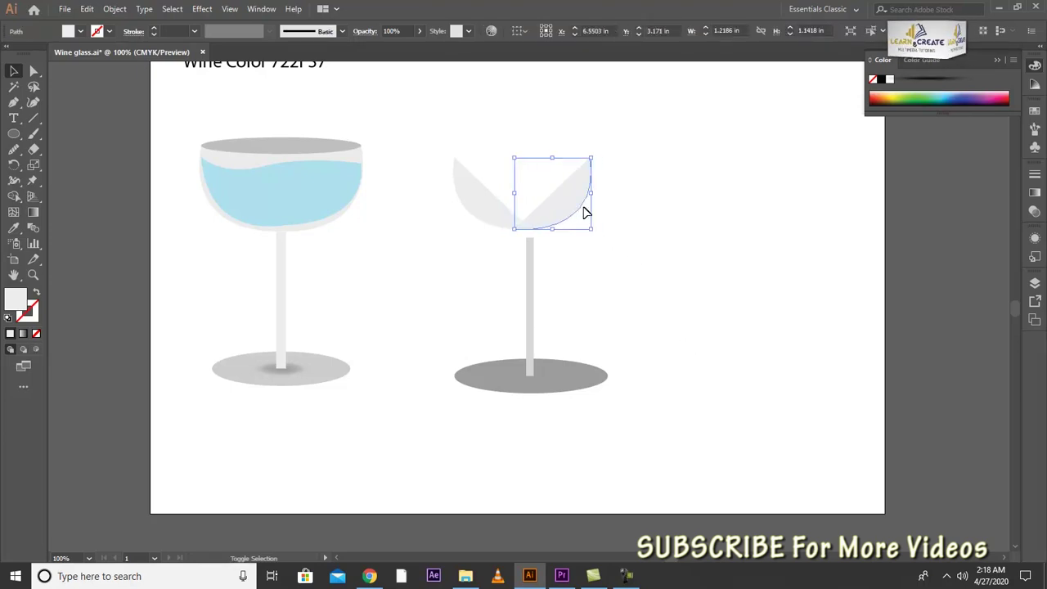
pyautogui.click(754, 266)
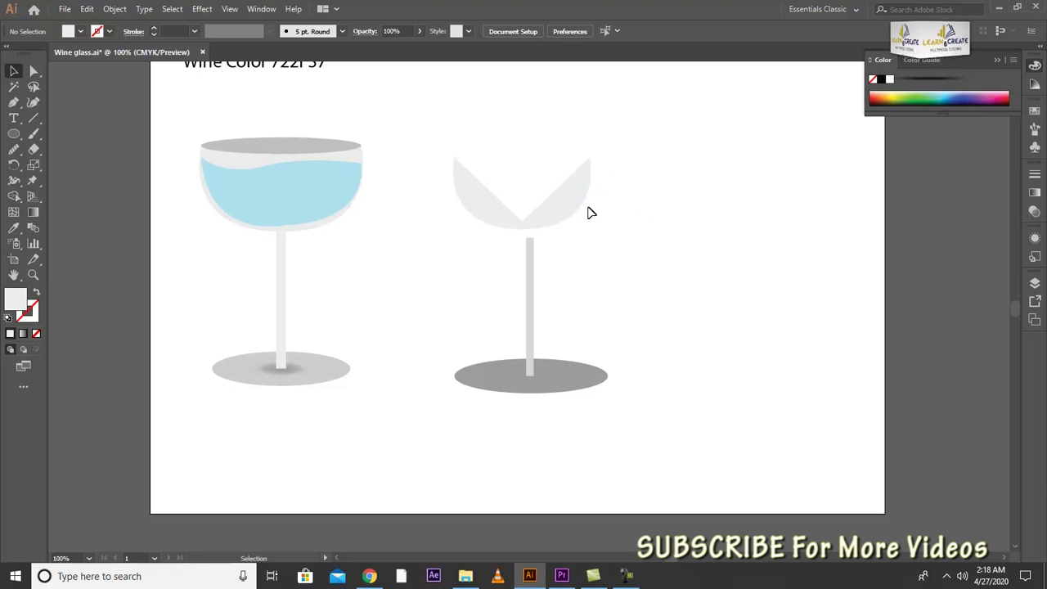
# Select both half-bowls and Join them into one continuous bowl.
pyautogui.moveTo(632, 184); pyautogui.dragTo(469, 224)
pyautogui.rightClick(475, 208)
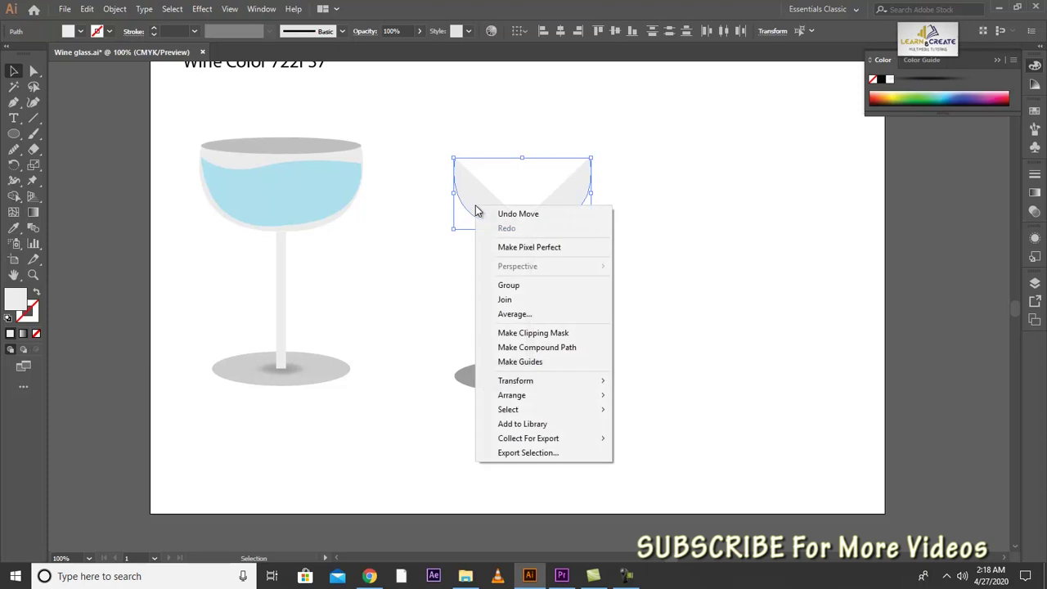
pyautogui.click(507, 301)
pyautogui.click(661, 234)
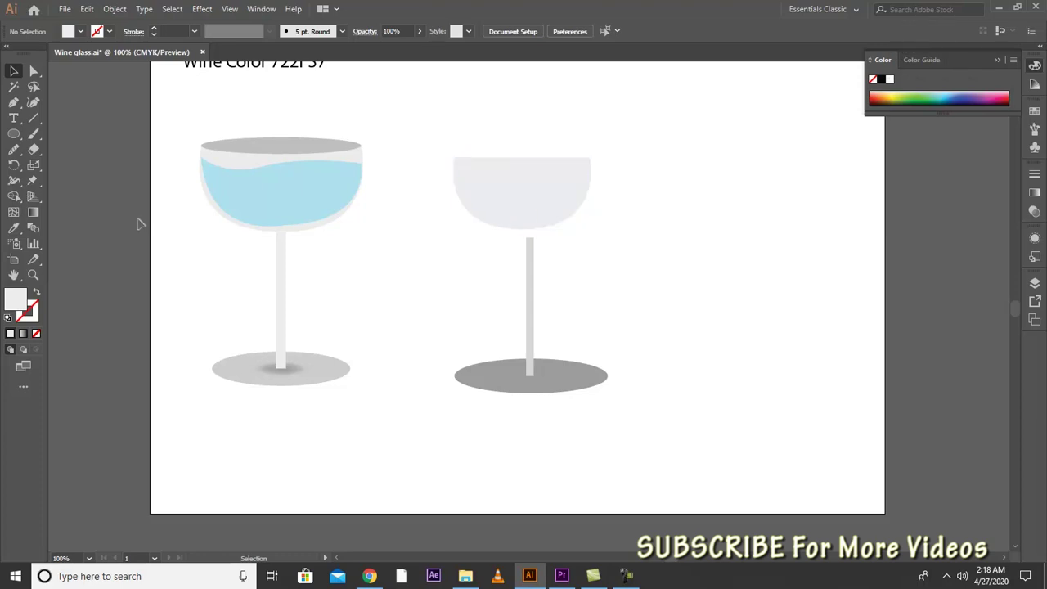
pyautogui.click(13, 133)
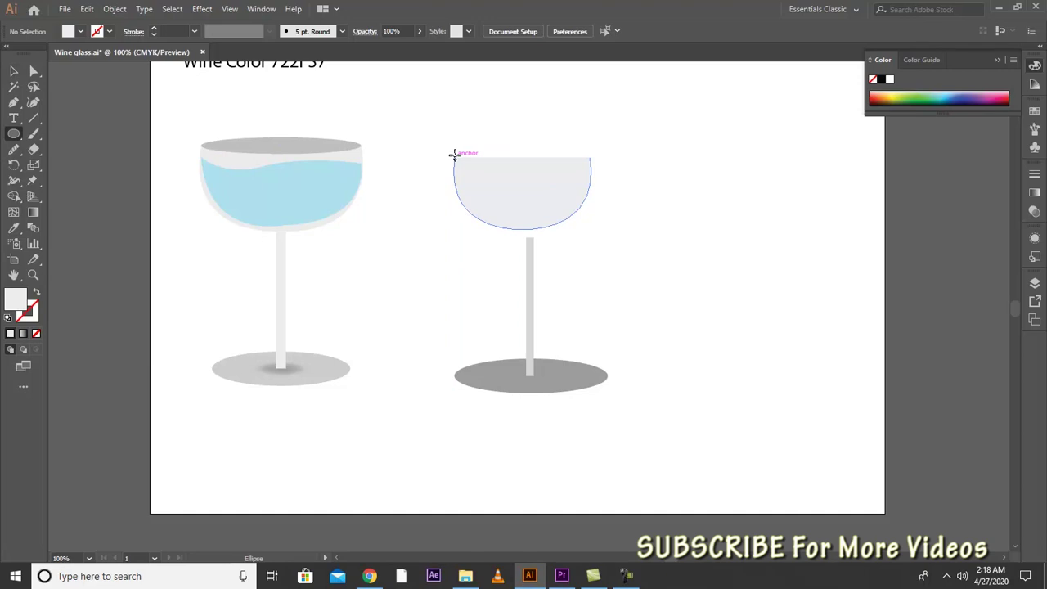
# Draw a flat rim ellipse across the bowl's top and nudge it up.
pyautogui.moveTo(455, 154); pyautogui.dragTo(577, 168)
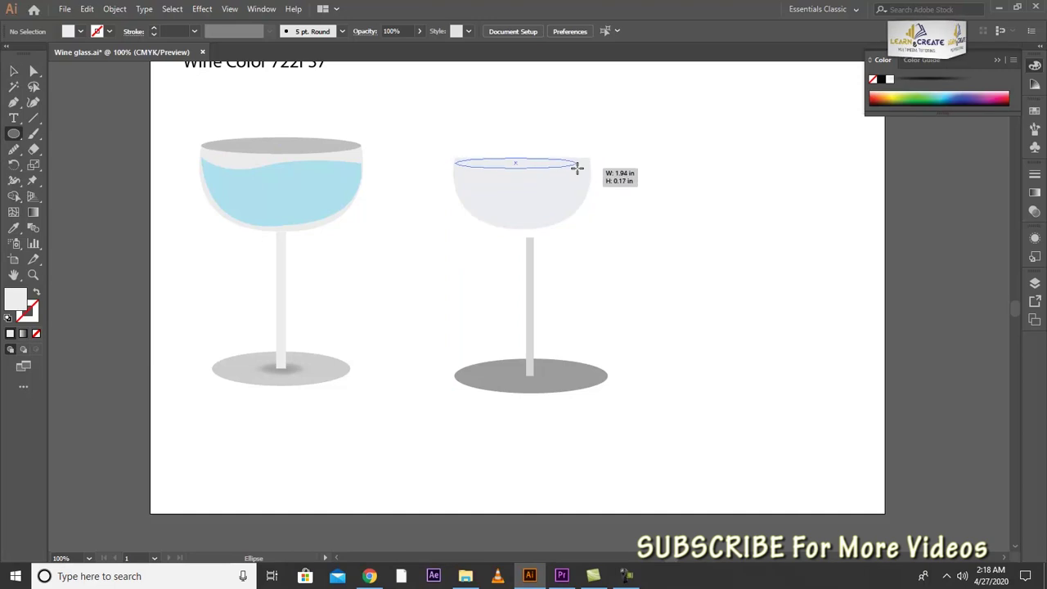
pyautogui.moveTo(577, 167); pyautogui.dragTo(591, 178)
pyautogui.click(13, 71)
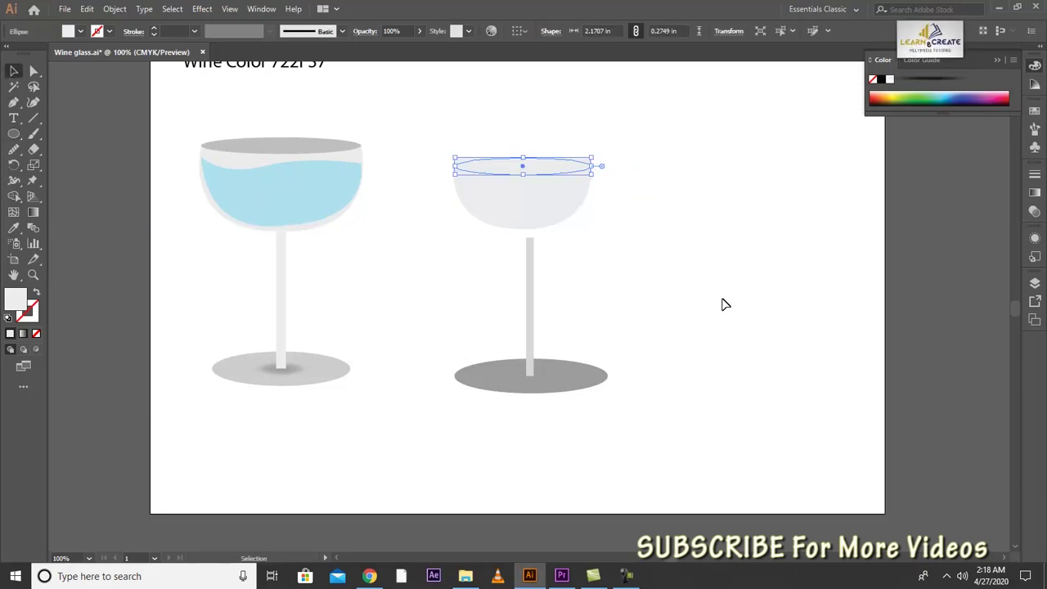
pyautogui.press('Up')
pyautogui.press('Up')
pyautogui.press('Up')
pyautogui.press('Up')
pyautogui.press('Up')
pyautogui.press('Up')
pyautogui.press('Up')
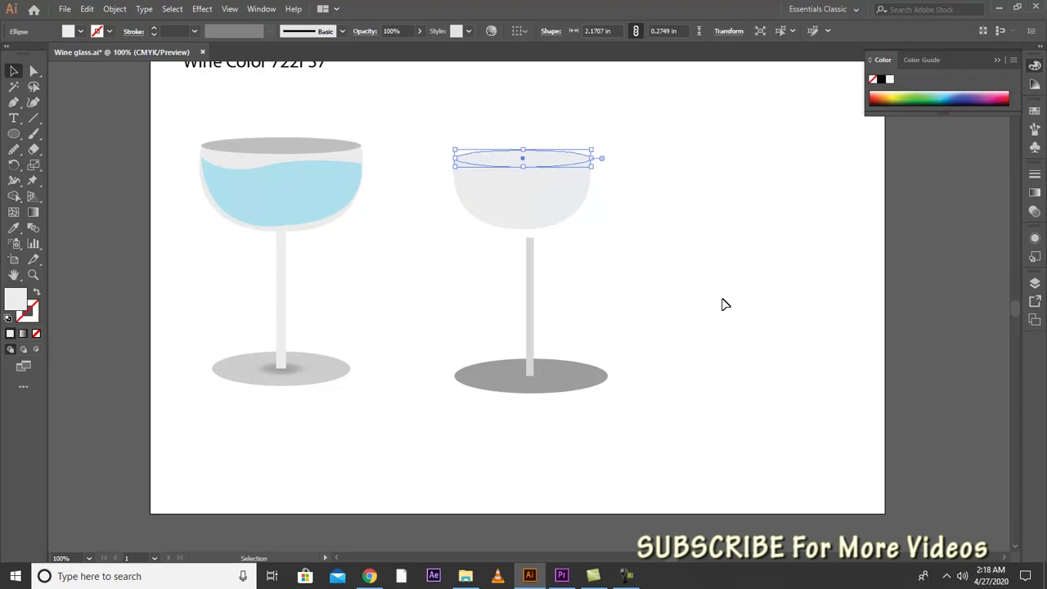
pyautogui.press('Up')
pyautogui.press('Up')
pyautogui.click(720, 300)
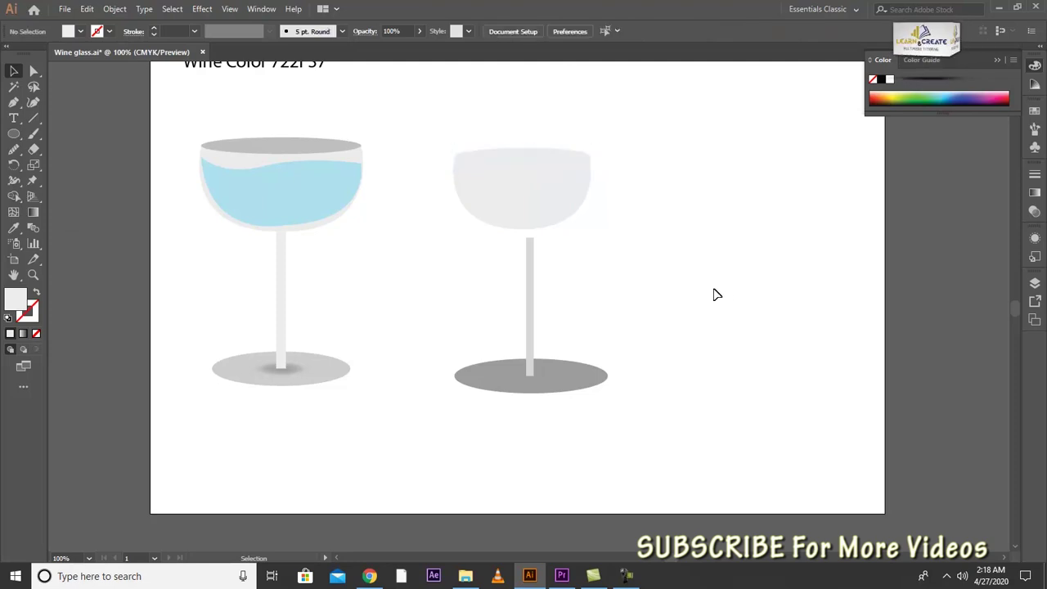
pyautogui.click(529, 159)
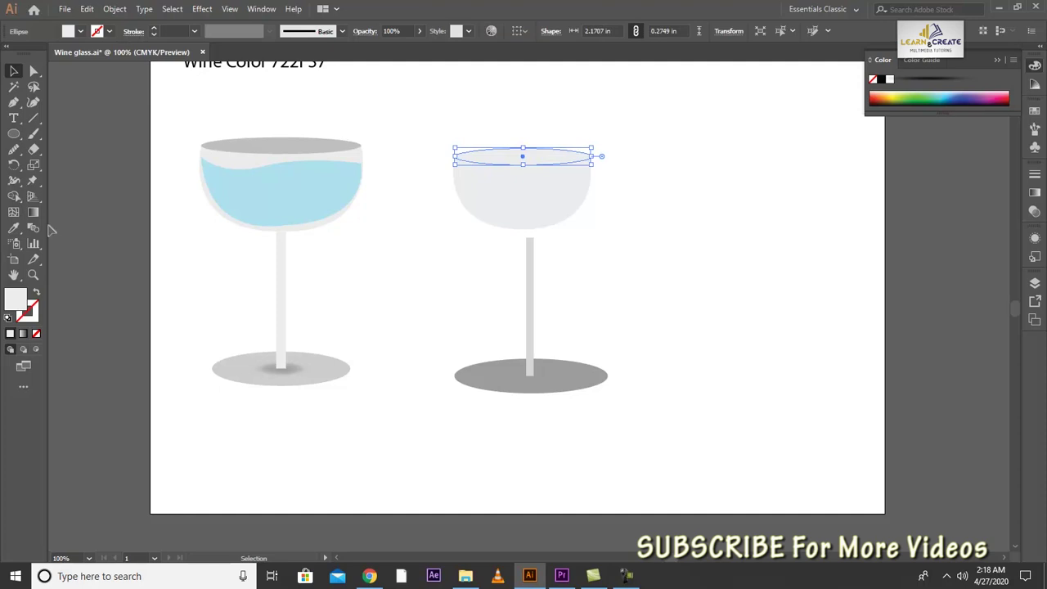
# Fill the rim ellipse with light grey B2B2B2.
pyautogui.doubleClick(16, 301)
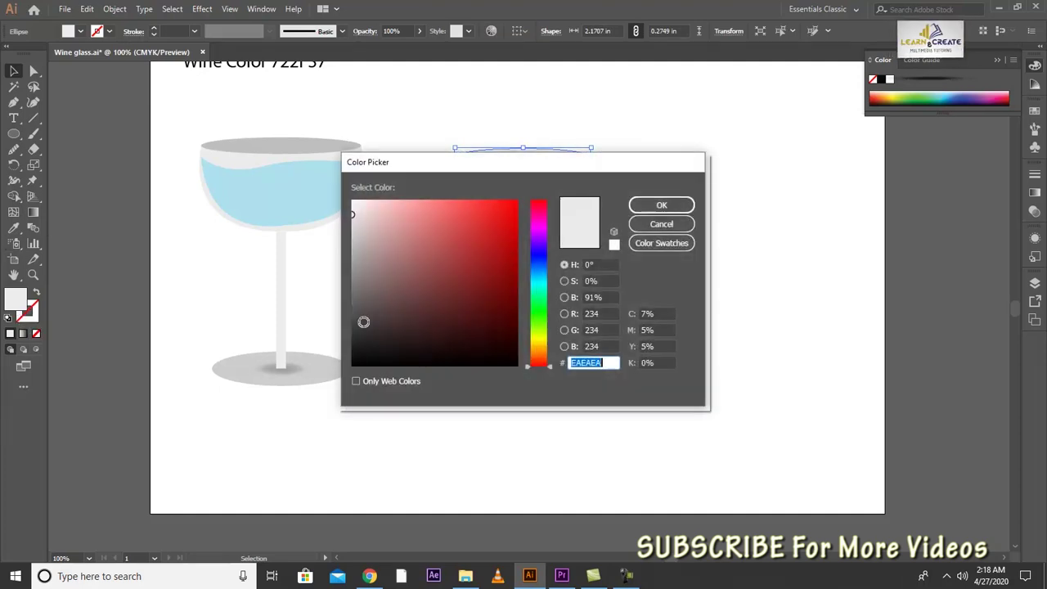
pyautogui.moveTo(363, 322); pyautogui.dragTo(349, 280)
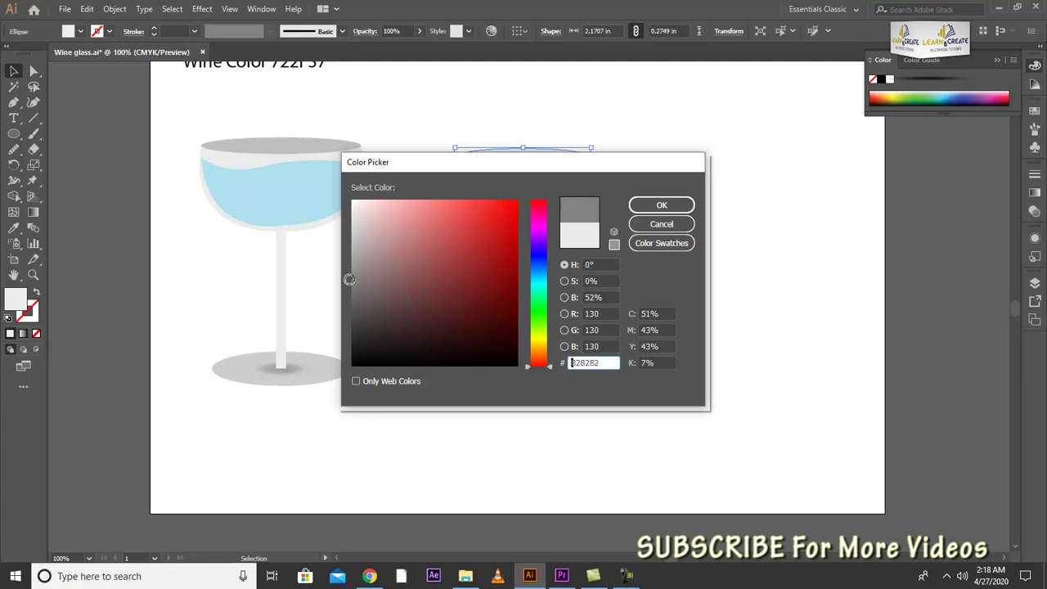
pyautogui.click(662, 205)
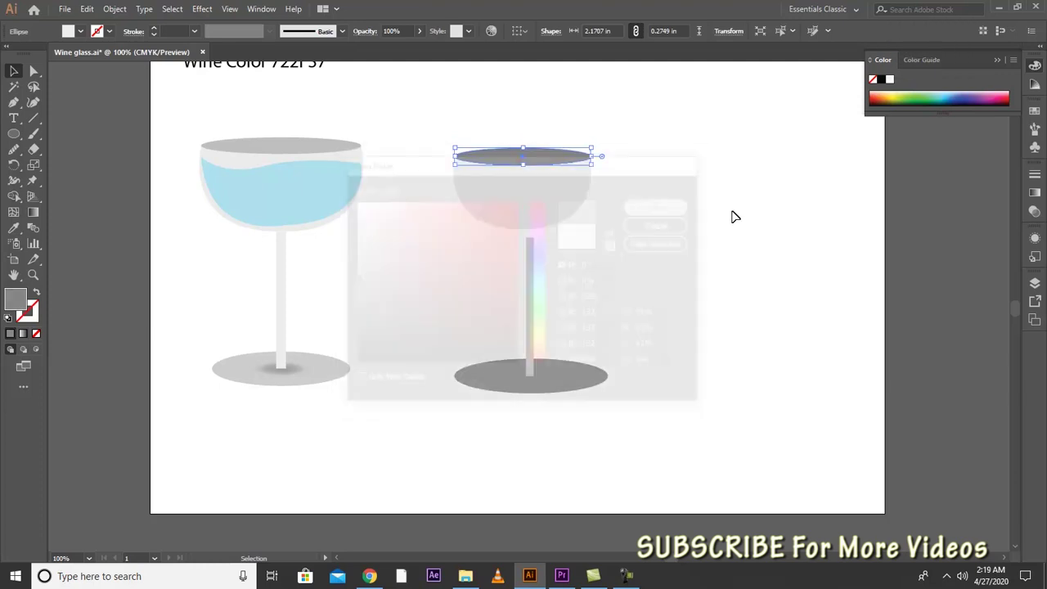
pyautogui.click(728, 219)
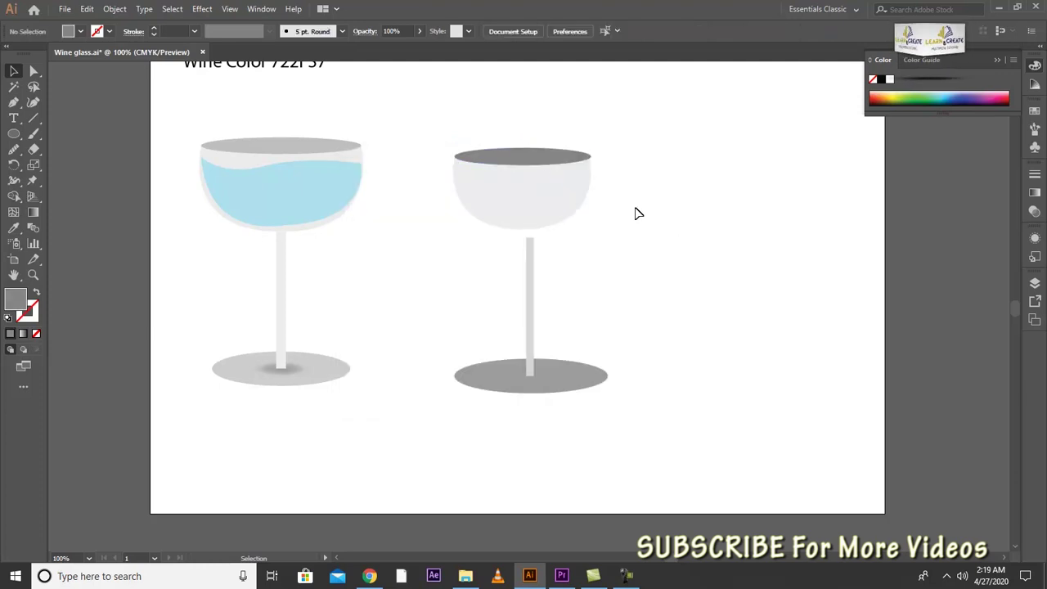
pyautogui.click(547, 163)
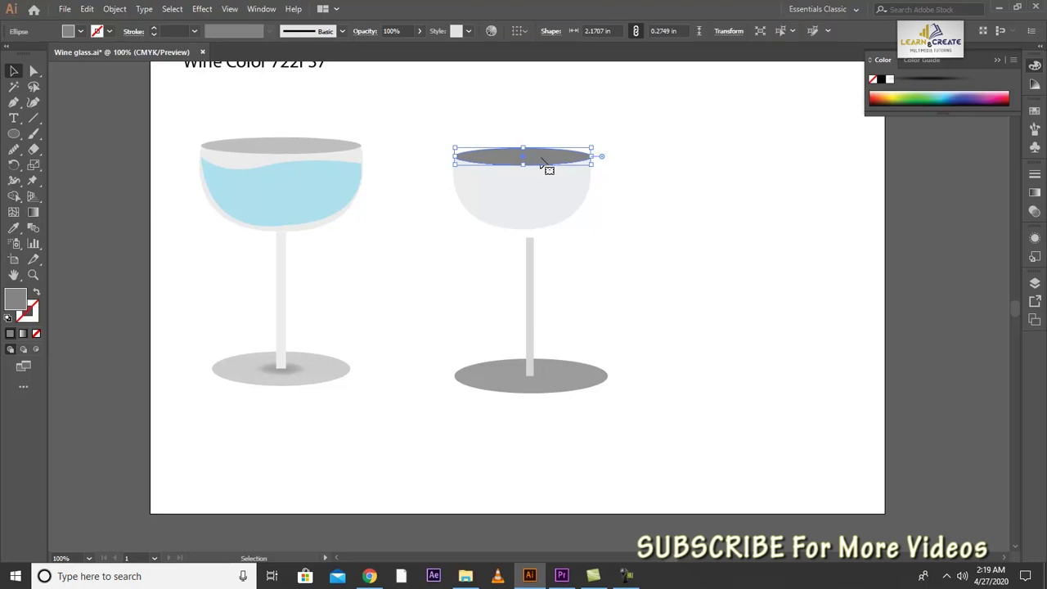
pyautogui.doubleClick(15, 302)
pyautogui.moveTo(353, 260); pyautogui.dragTo(353, 250)
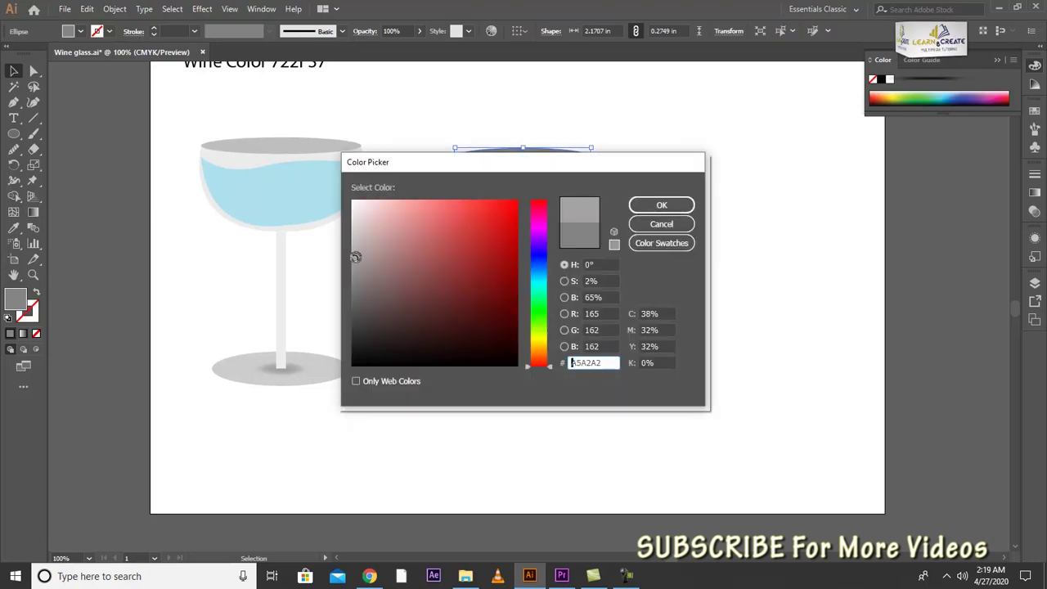
pyautogui.click(660, 205)
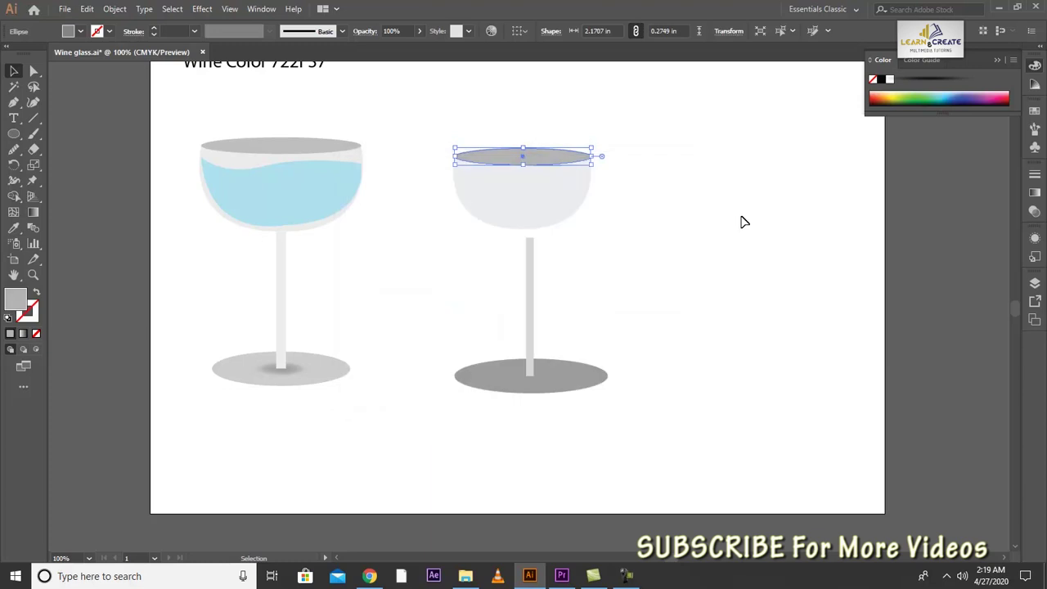
pyautogui.click(733, 233)
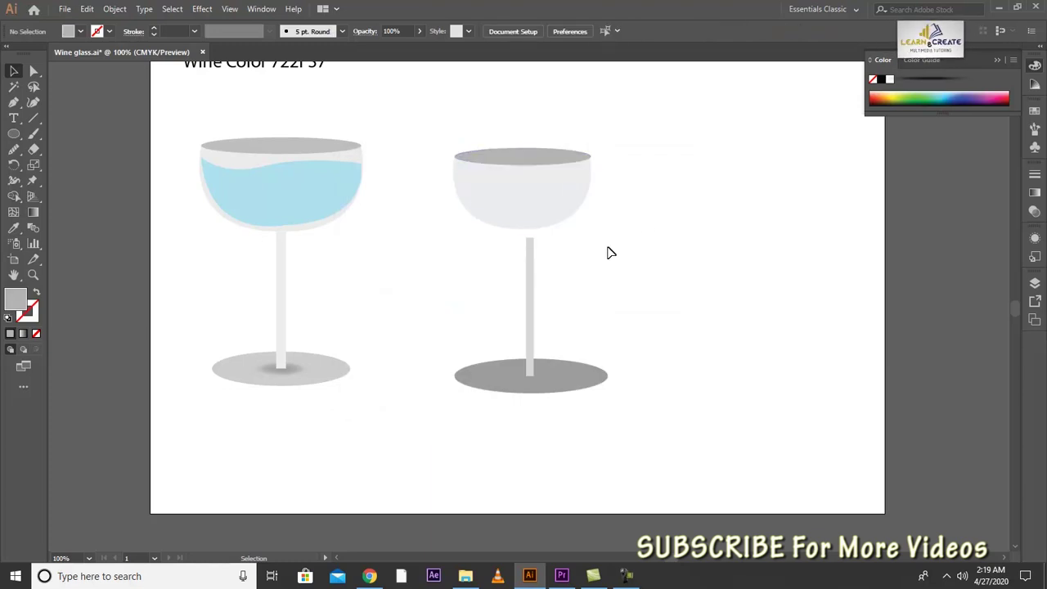
# Narrow the rim ellipse to 2.13 in wide and centre it on the bowl.
pyautogui.hotkey('ctrl', '=')
pyautogui.hotkey('ctrl', '=')
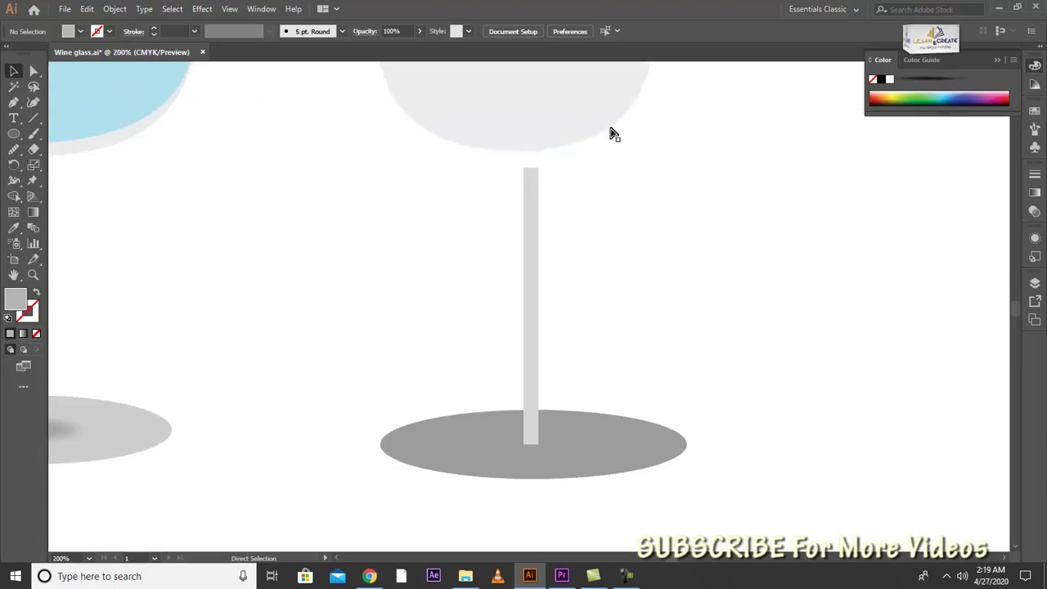
pyautogui.hotkey('ctrl', '=')
pyautogui.moveTo(627, 103); pyautogui.dragTo(542, 441)
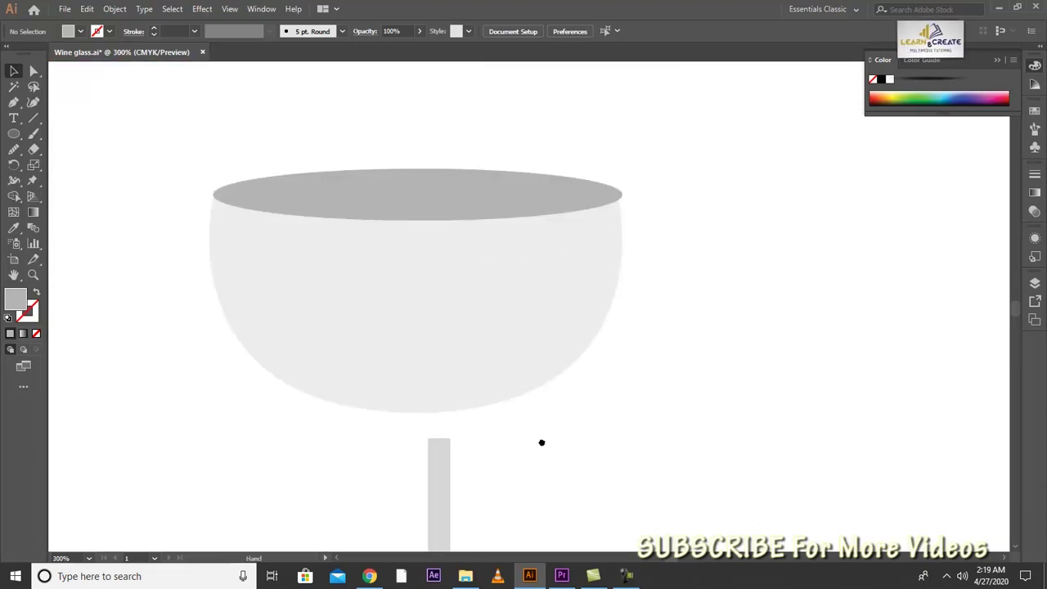
pyautogui.click(446, 217)
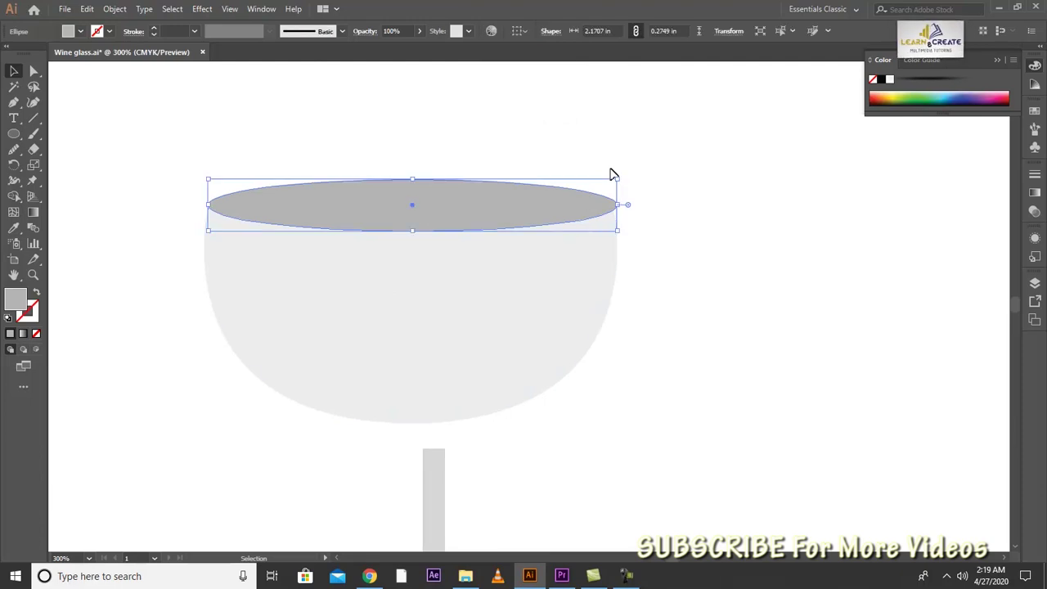
pyautogui.moveTo(618, 178); pyautogui.dragTo(619, 177)
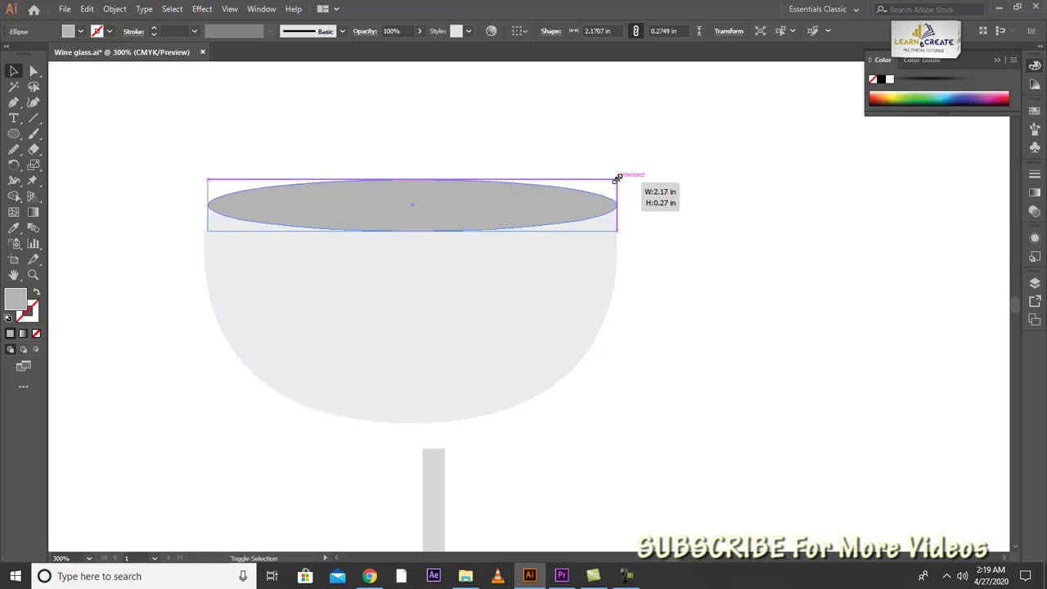
pyautogui.moveTo(615, 179); pyautogui.dragTo(614, 179)
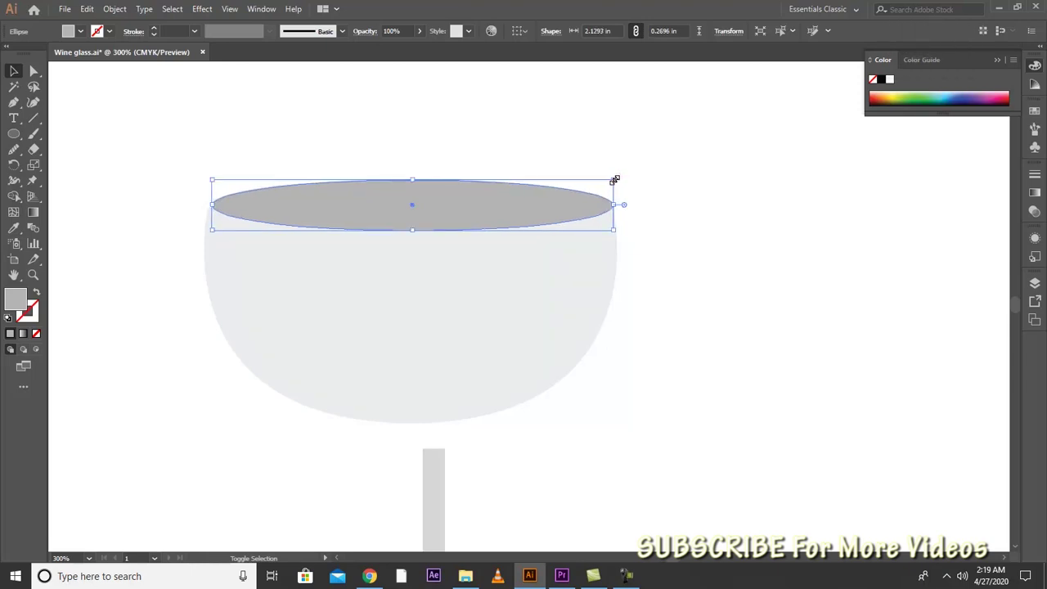
pyautogui.click(740, 208)
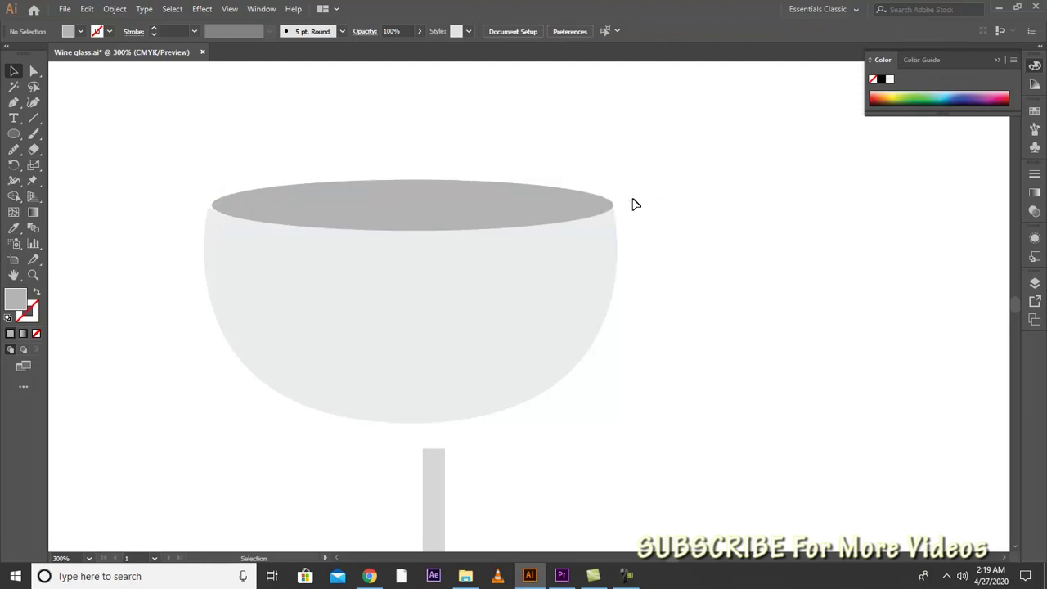
pyautogui.moveTo(446, 213); pyautogui.dragTo(437, 214)
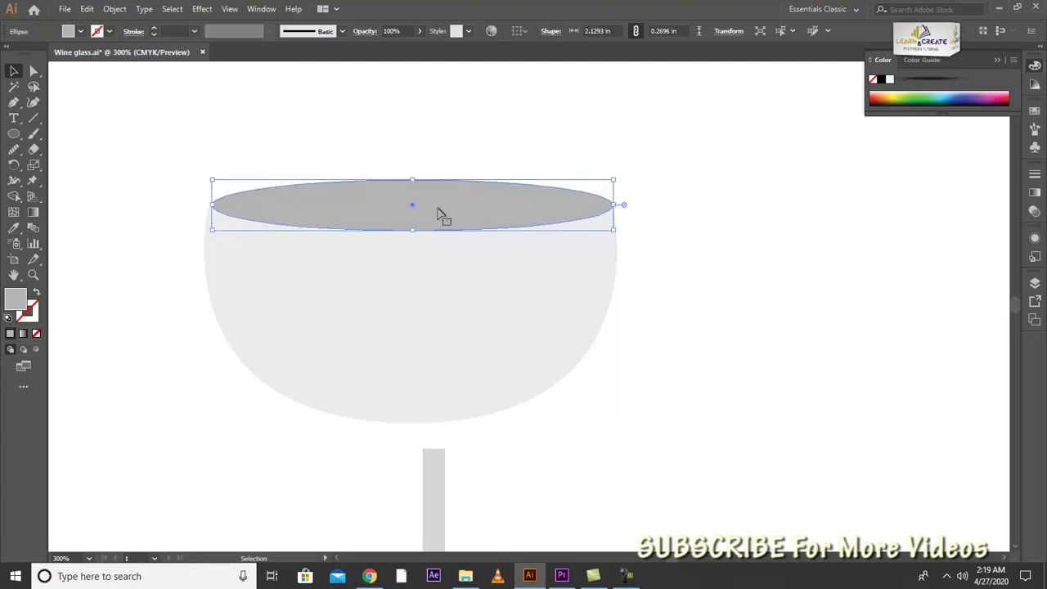
pyautogui.press('Right')
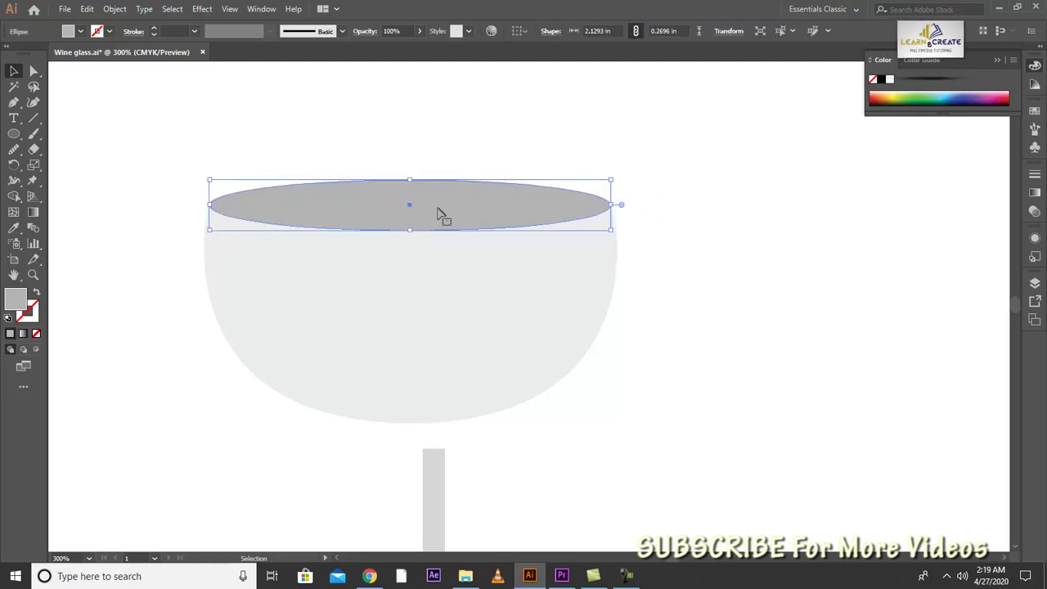
pyautogui.click(672, 233)
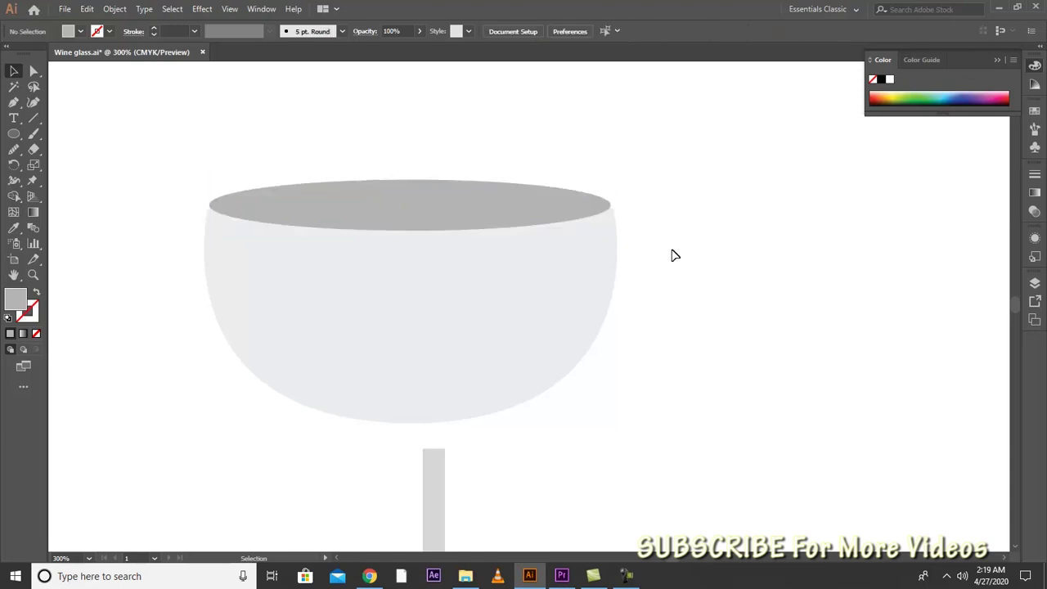
pyautogui.click(515, 222)
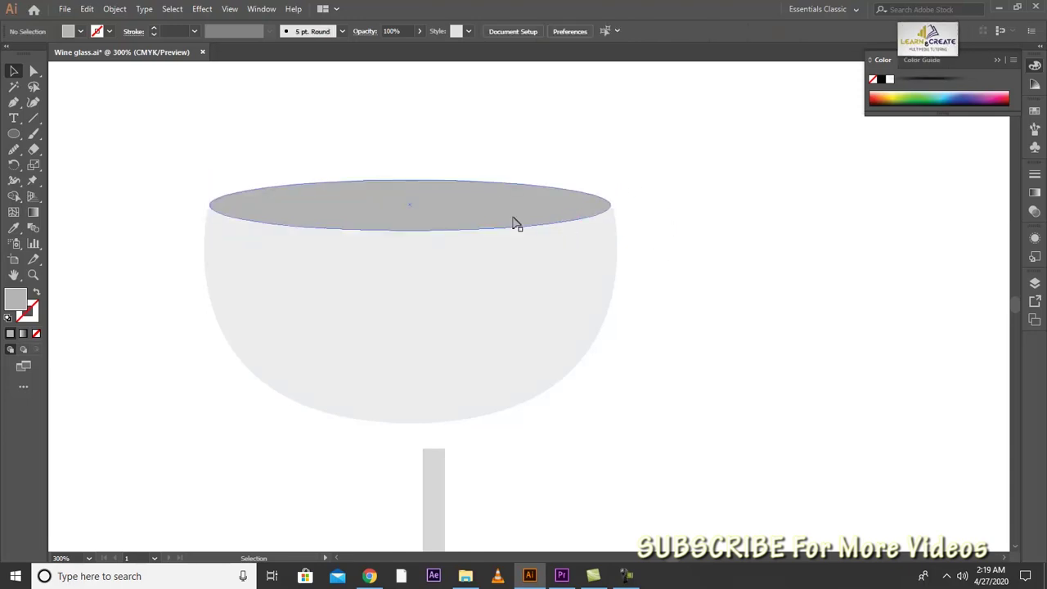
# Adjust the rim ellipse's left and right sides to match the bowl edges.
pyautogui.press('v')
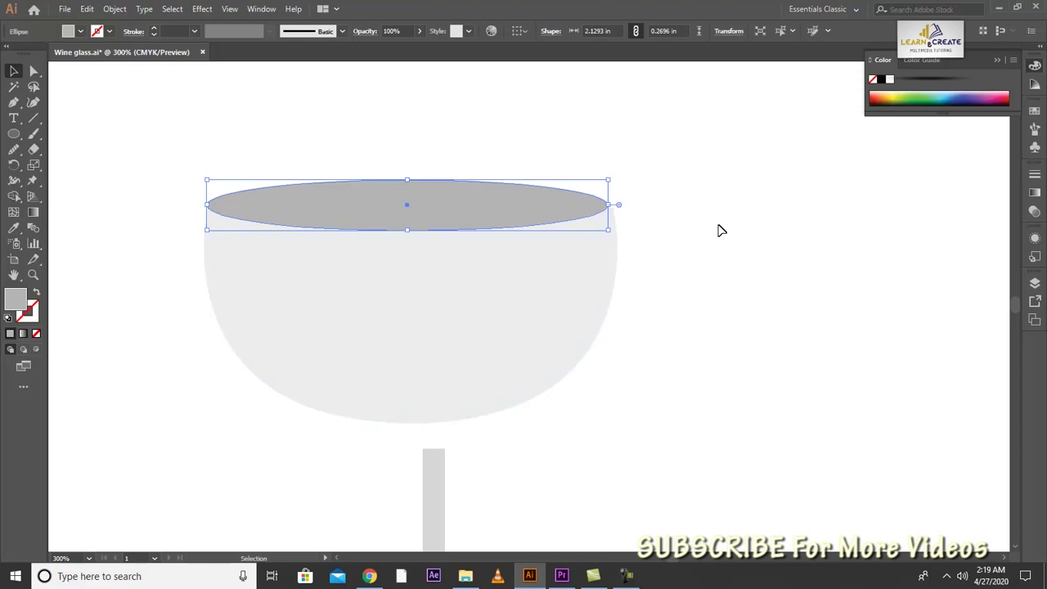
pyautogui.click(736, 228)
pyautogui.click(578, 207)
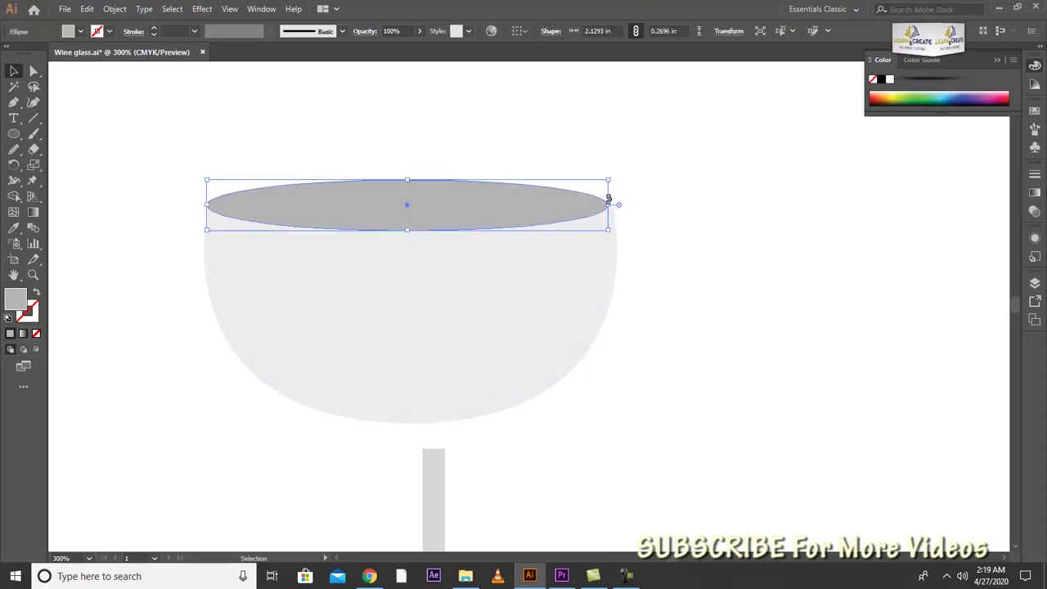
pyautogui.moveTo(617, 205); pyautogui.dragTo(615, 207)
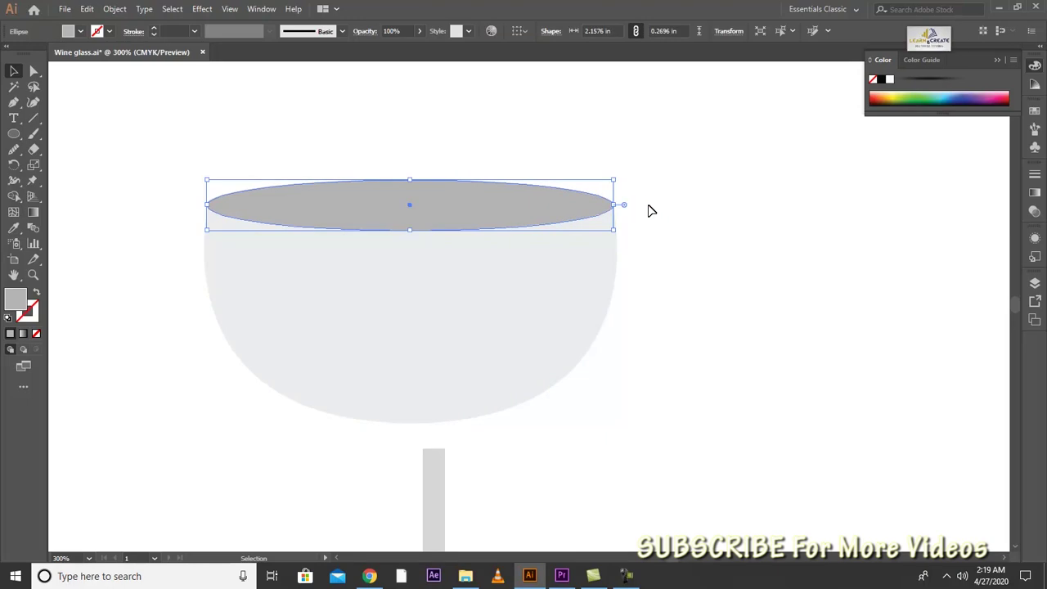
pyautogui.click(718, 245)
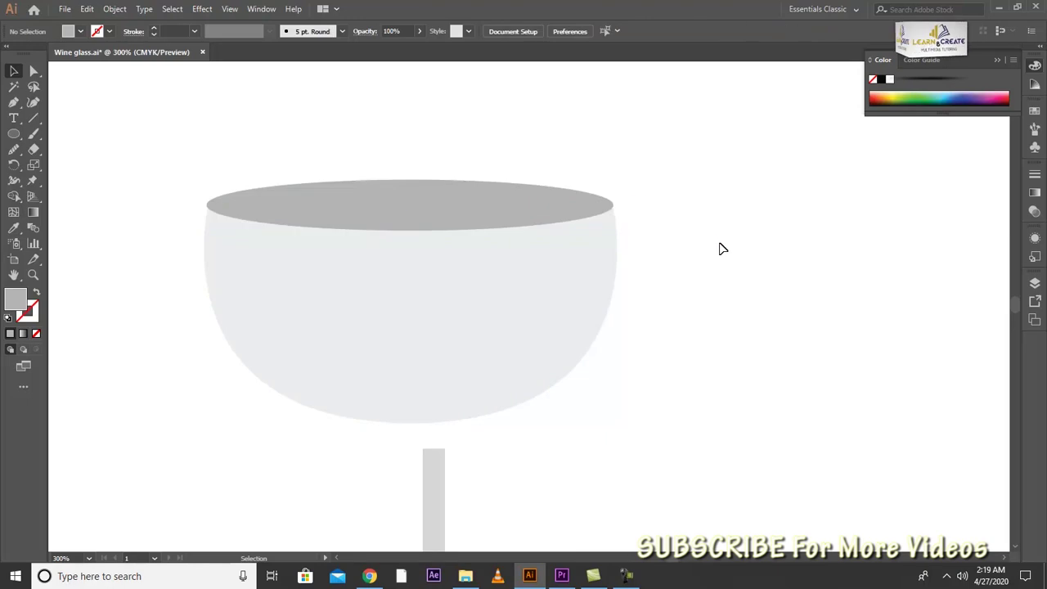
pyautogui.click(225, 210)
pyautogui.moveTo(206, 204); pyautogui.dragTo(213, 205)
pyautogui.click(174, 222)
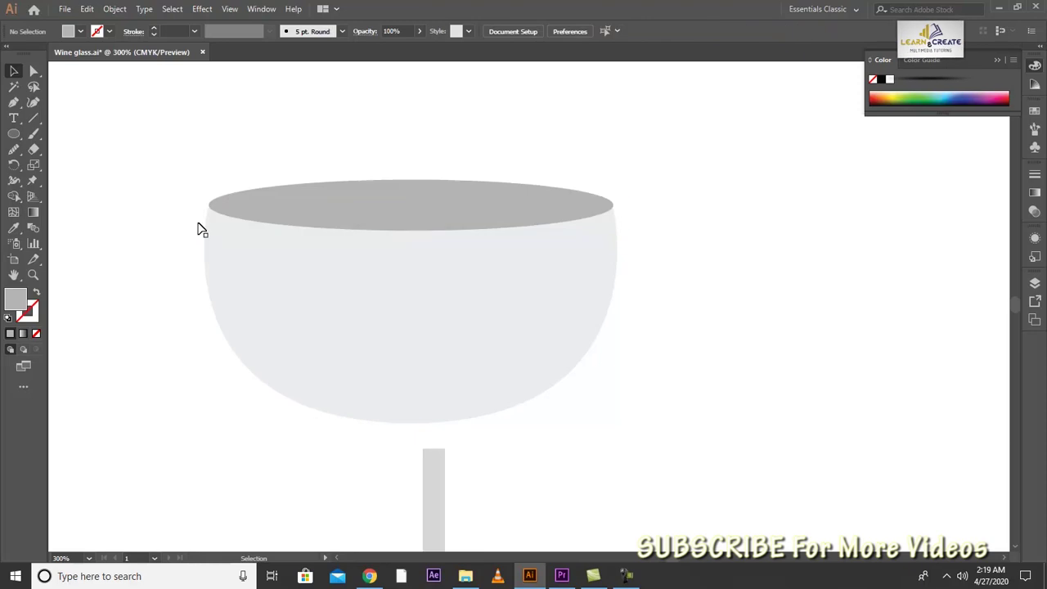
pyautogui.click(481, 219)
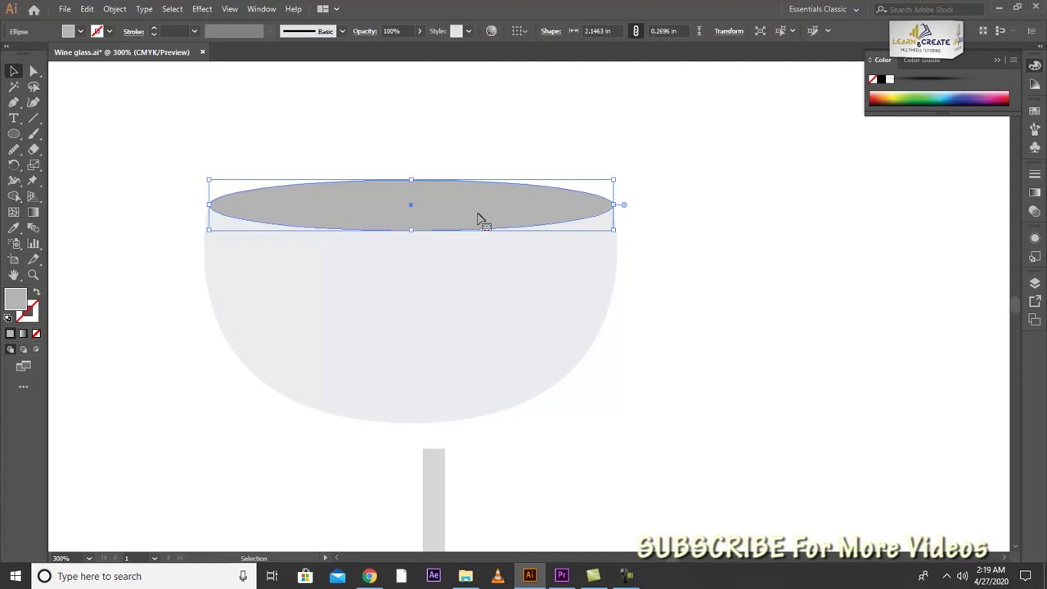
pyautogui.click(771, 283)
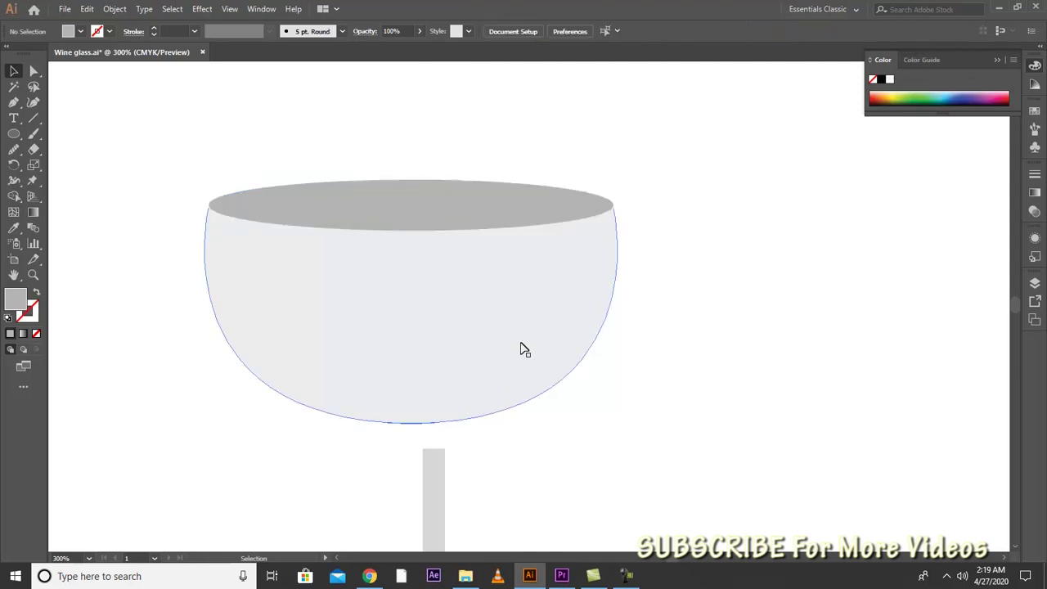
pyautogui.click(507, 348)
pyautogui.click(785, 317)
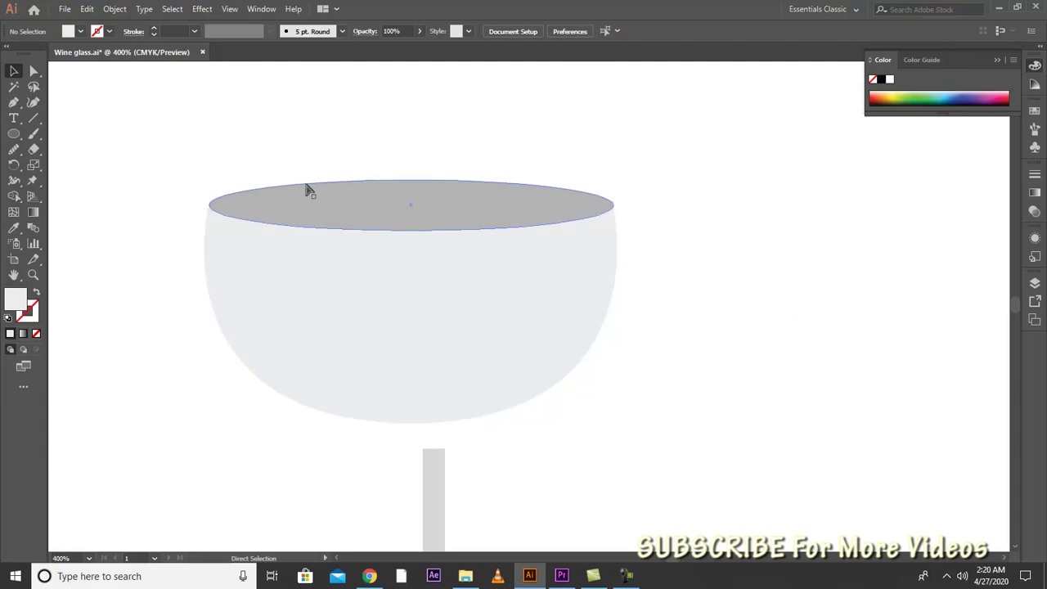
# Stretch the bowl to about 1.16 in tall and seat the rim ellipse on top.
pyautogui.hotkey('ctrl', '+')
pyautogui.click(132, 177)
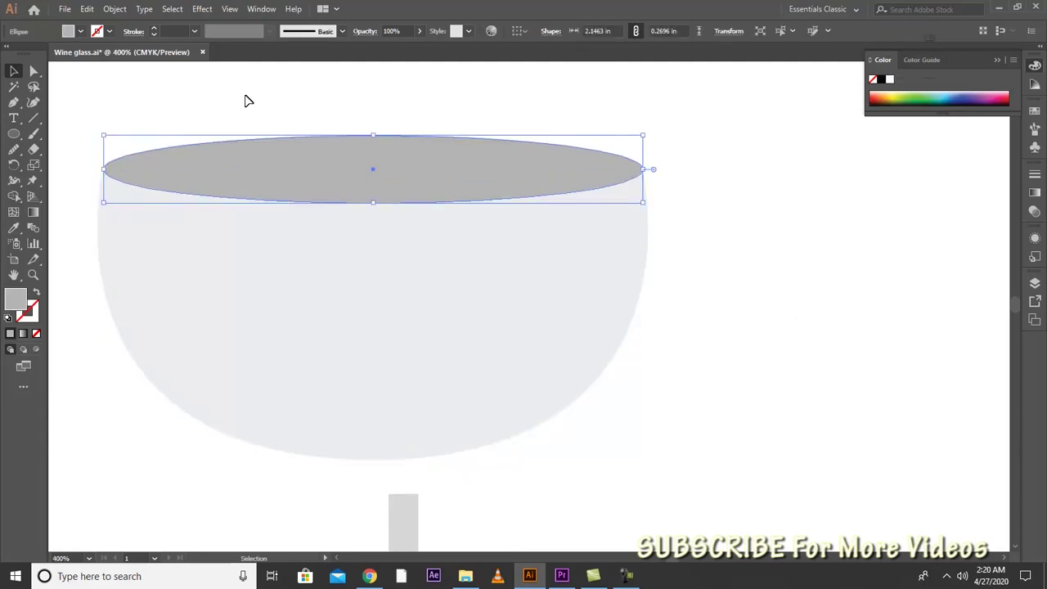
pyautogui.press('Down')
pyautogui.click(774, 228)
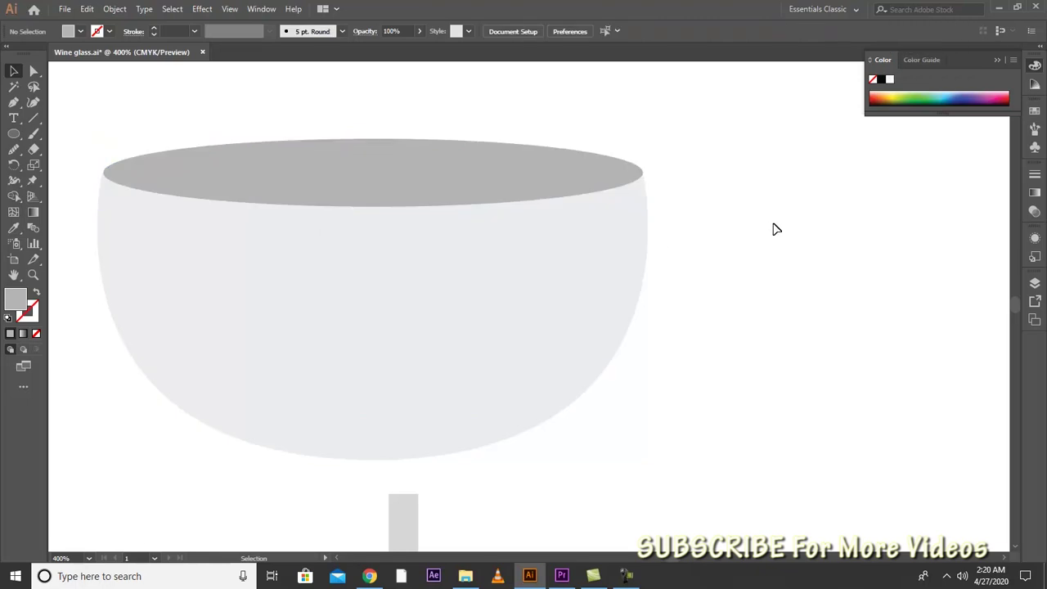
pyautogui.click(425, 367)
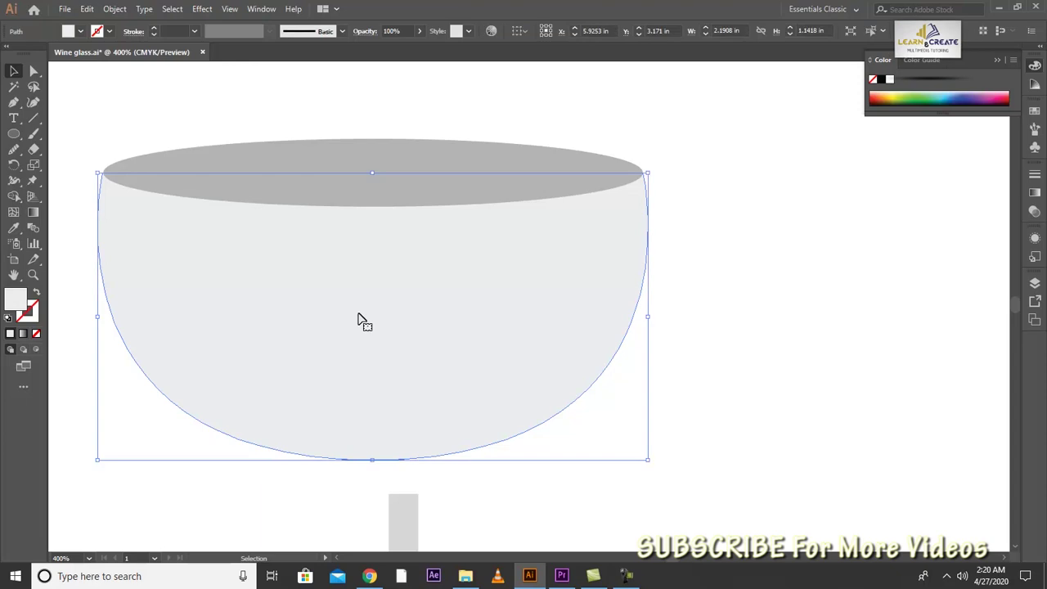
pyautogui.moveTo(372, 173); pyautogui.dragTo(374, 168)
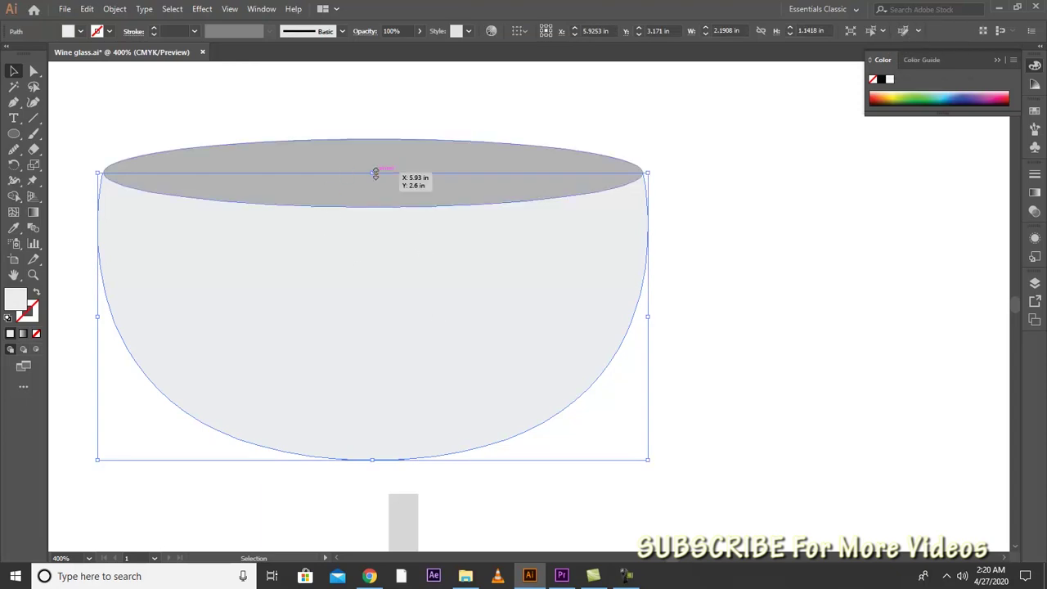
pyautogui.click(728, 221)
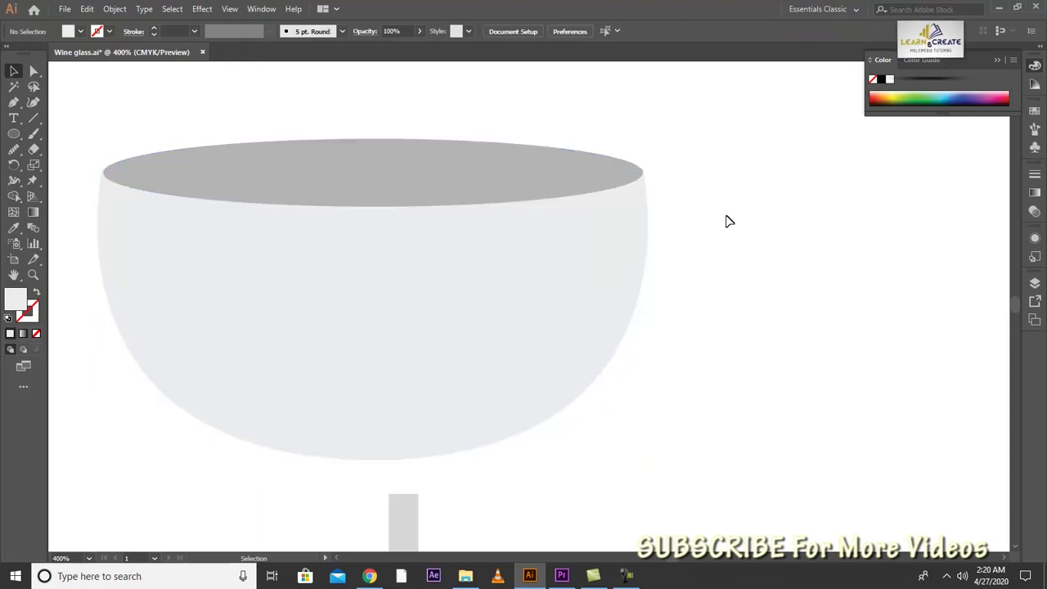
pyautogui.click(441, 197)
pyautogui.press('Up')
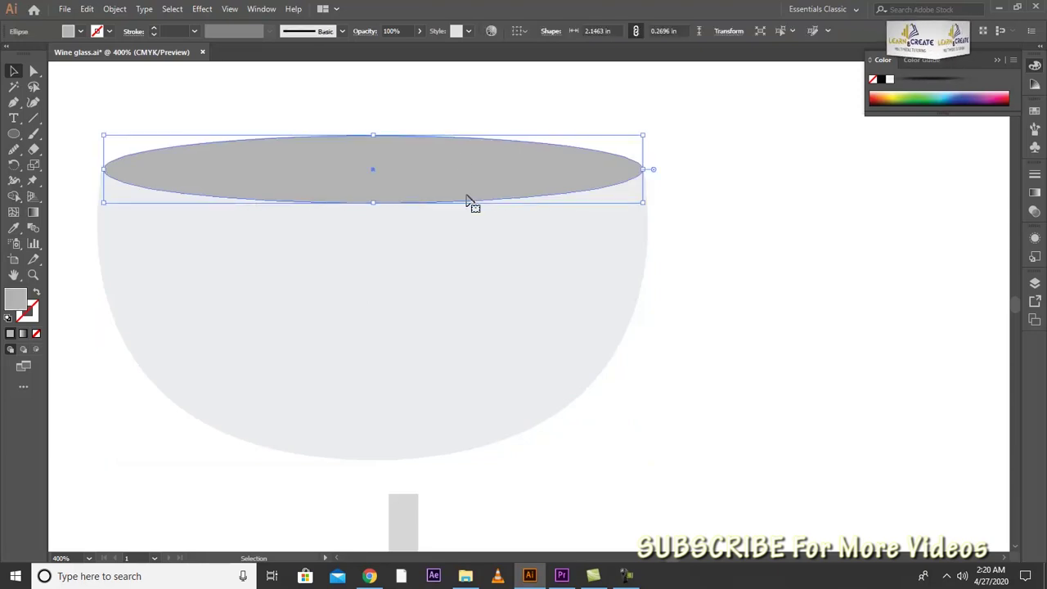
pyautogui.click(762, 283)
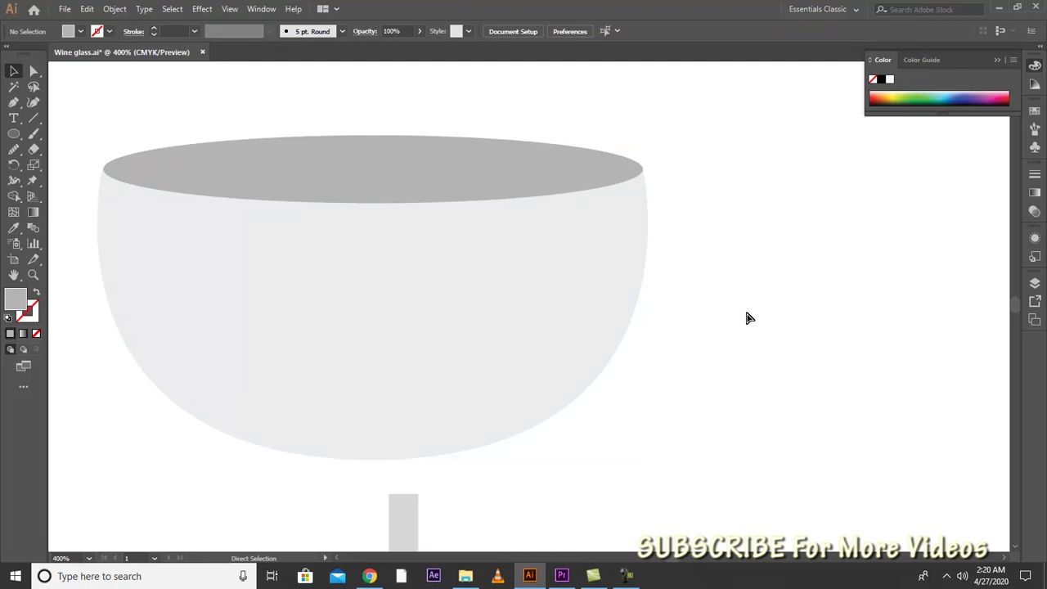
pyautogui.hotkey('ctrl', '-')
# At 200% zoom, Pen-draw a closed liquid shape with a wavy top across the right bowl's lower part.
pyautogui.hotkey('ctrl', '-')
pyautogui.hotkey('ctrl', '-')
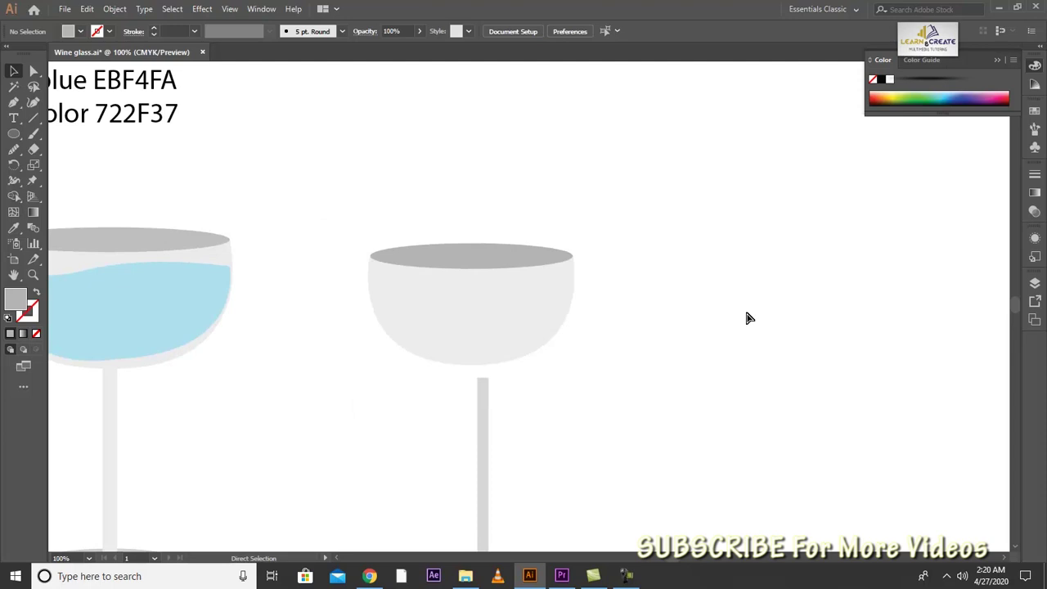
pyautogui.hotkey('ctrl', '-')
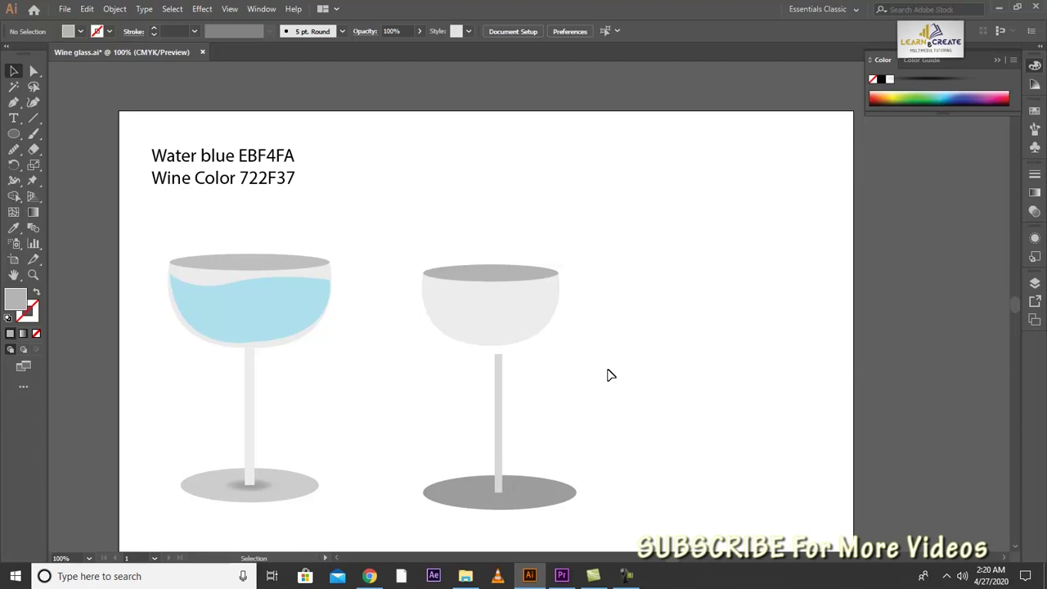
pyautogui.click(14, 102)
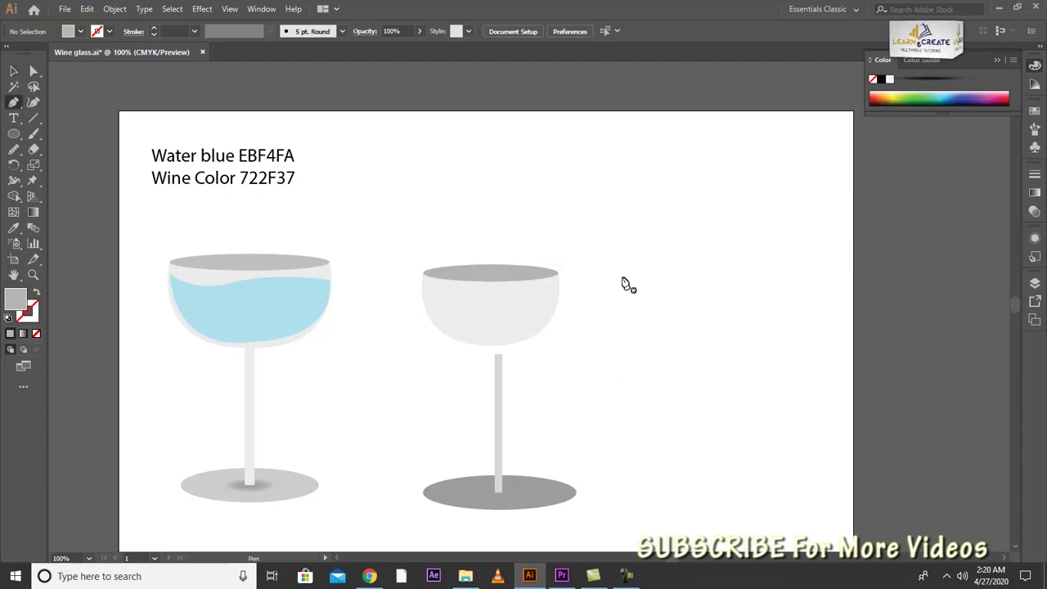
pyautogui.hotkey('ctrl', '+')
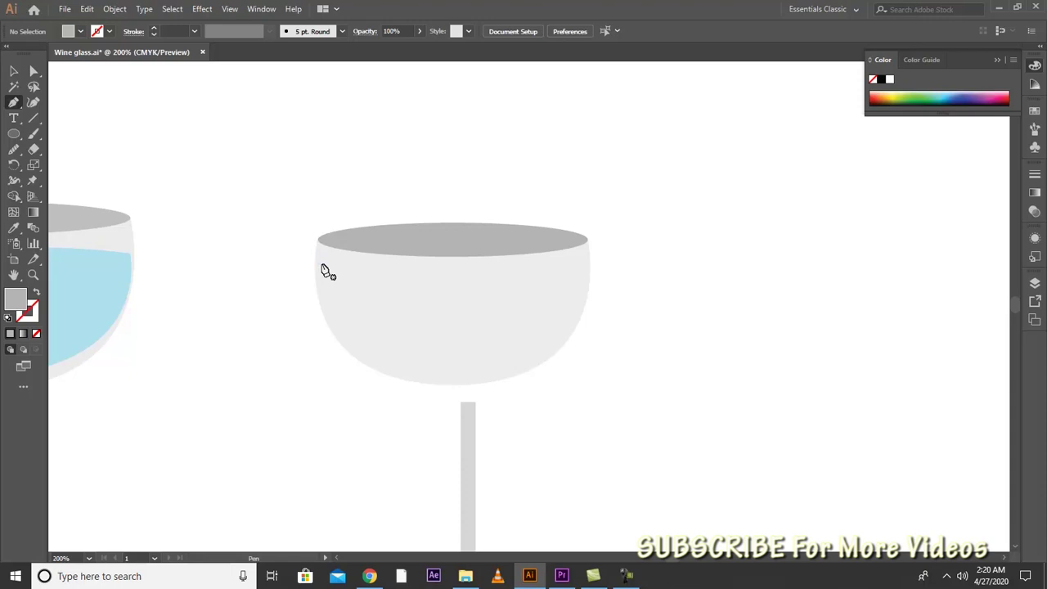
pyautogui.click(318, 267)
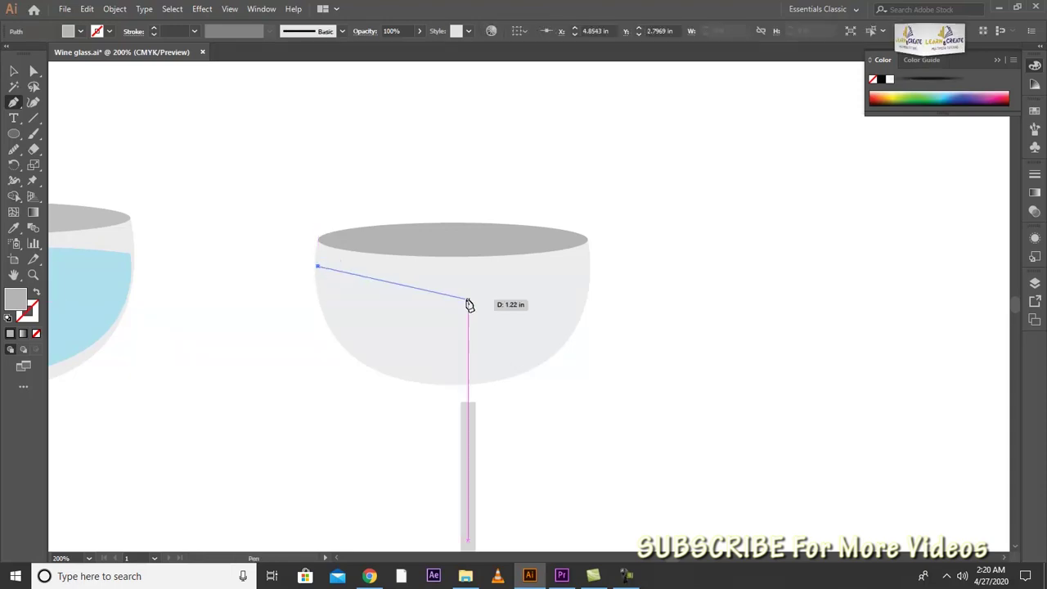
pyautogui.click(443, 284)
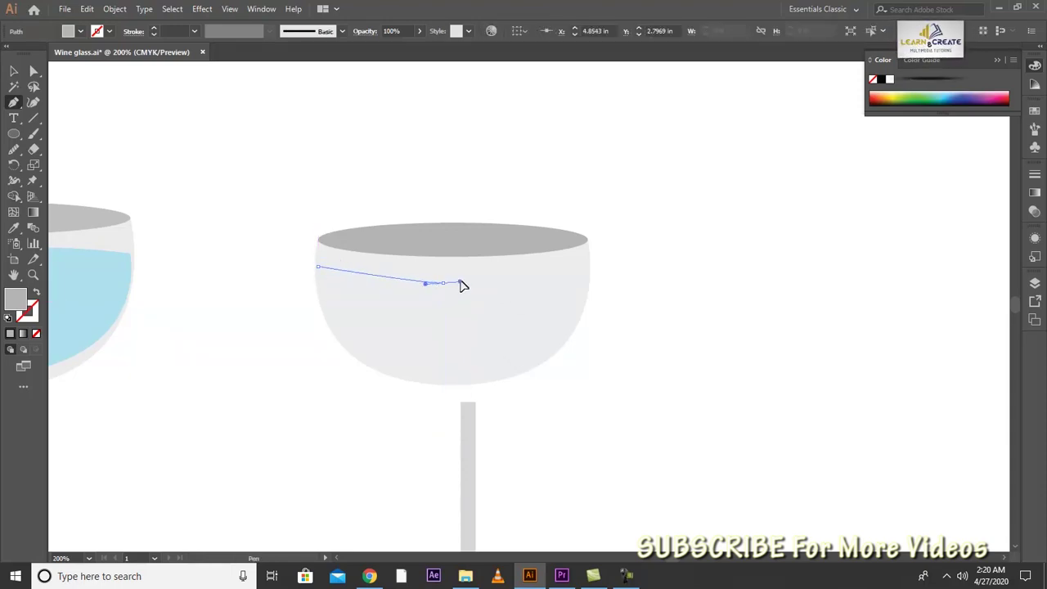
pyautogui.moveTo(462, 285)
pyautogui.mouseDown()
pyautogui.moveTo(506, 282)
pyautogui.moveTo(518, 262)
pyautogui.mouseUp()
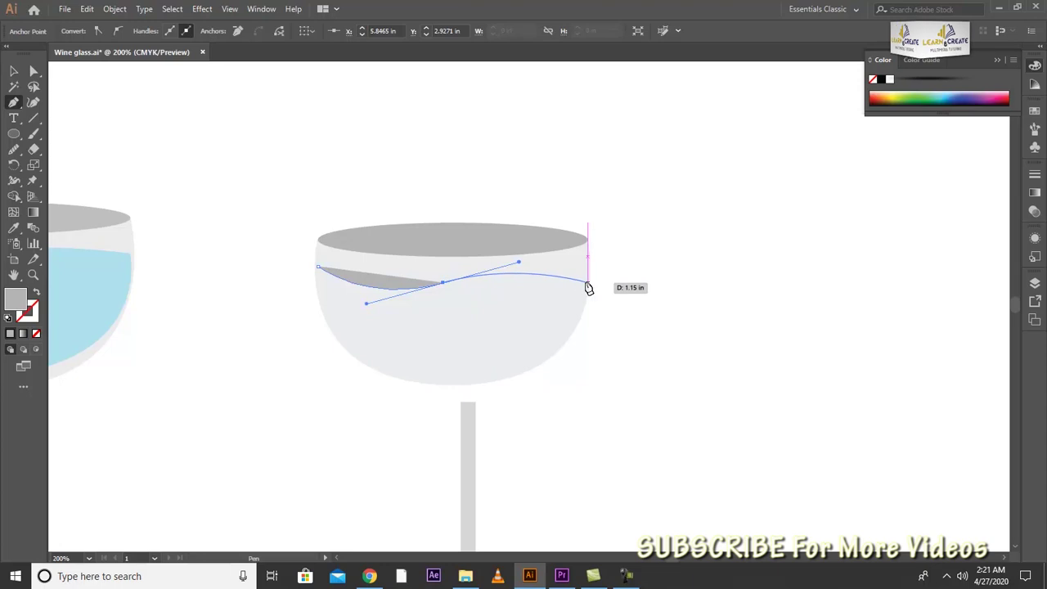
pyautogui.click(580, 284)
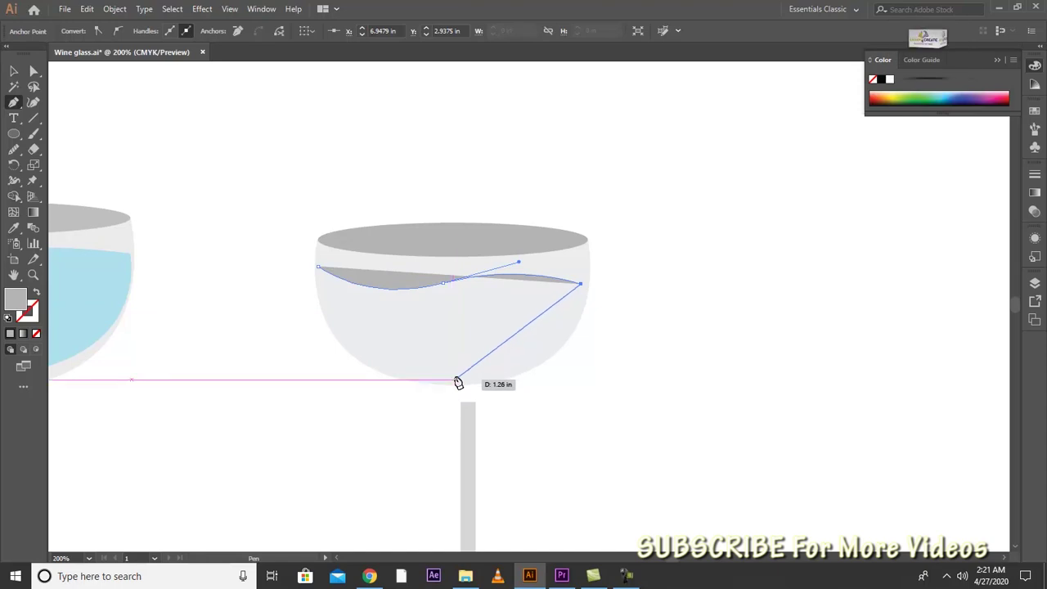
pyautogui.click(455, 380)
pyautogui.moveTo(451, 378)
pyautogui.mouseDown()
pyautogui.moveTo(414, 369)
pyautogui.moveTo(332, 384)
pyautogui.moveTo(333, 360)
pyautogui.moveTo(329, 369)
pyautogui.moveTo(369, 390)
pyautogui.moveTo(300, 437)
pyautogui.moveTo(292, 420)
pyautogui.moveTo(308, 384)
pyautogui.mouseUp()
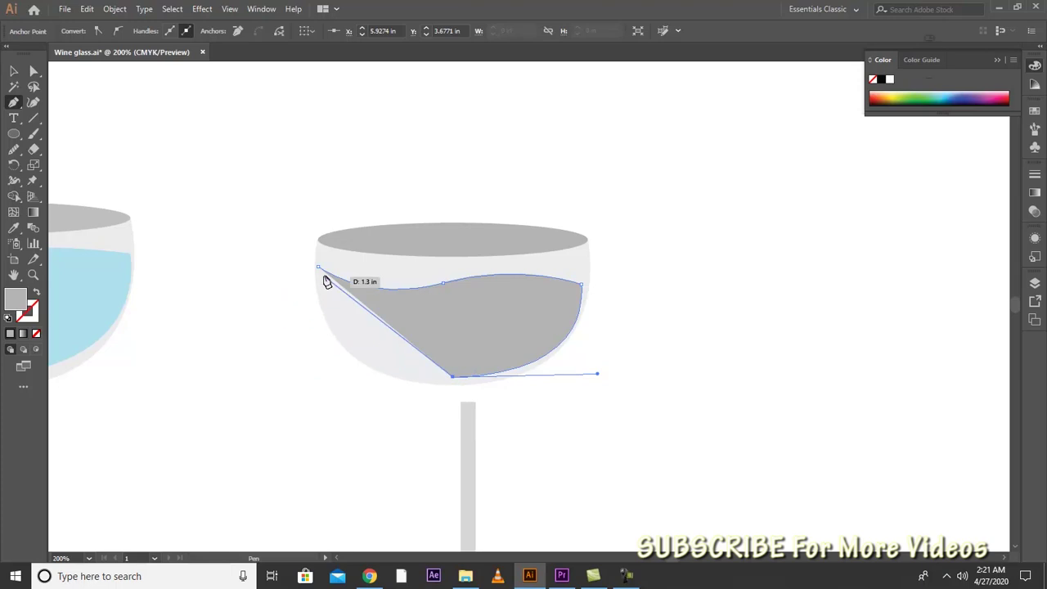
pyautogui.moveTo(318, 269)
pyautogui.mouseDown()
pyautogui.moveTo(364, 145)
pyautogui.moveTo(298, 139)
pyautogui.moveTo(308, 133)
pyautogui.mouseUp()
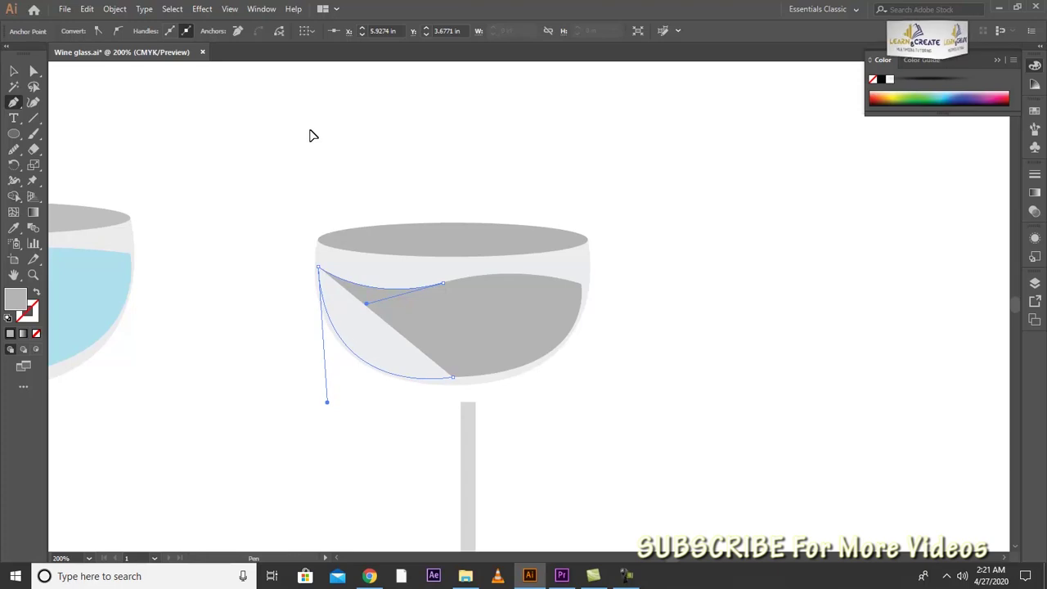
pyautogui.moveTo(311, 135); pyautogui.dragTo(307, 143)
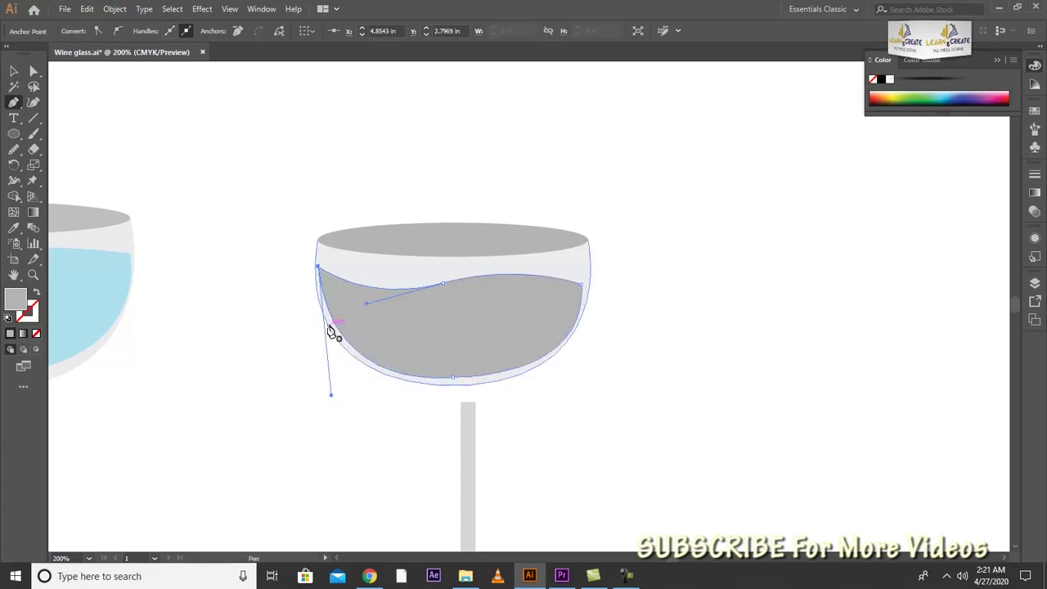
pyautogui.click(34, 72)
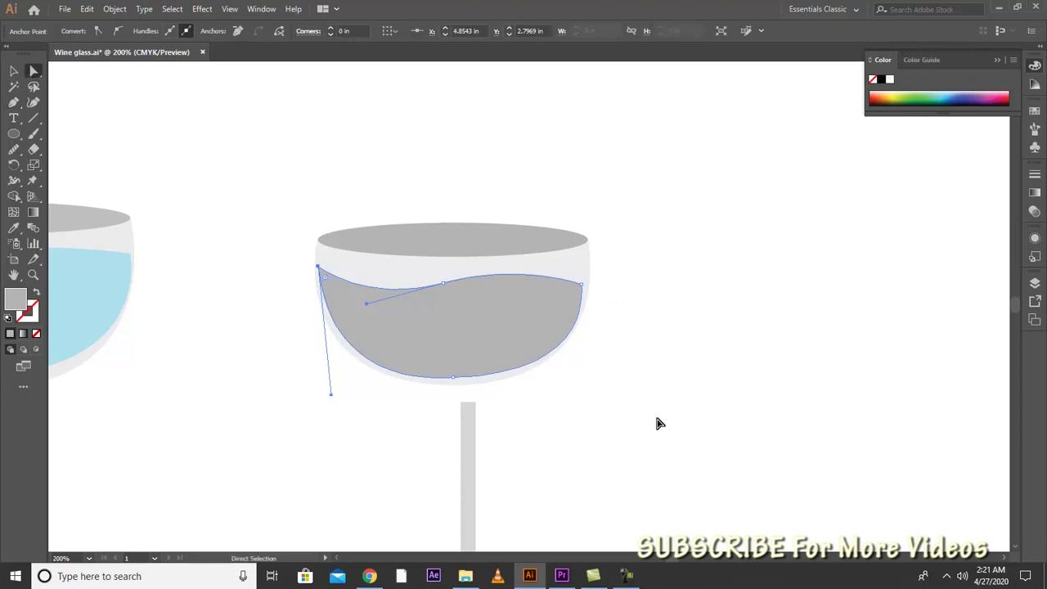
# Fit the artboard at 100% and highlight the code 722F37 in the 'Wine Color' note.
pyautogui.click(636, 419)
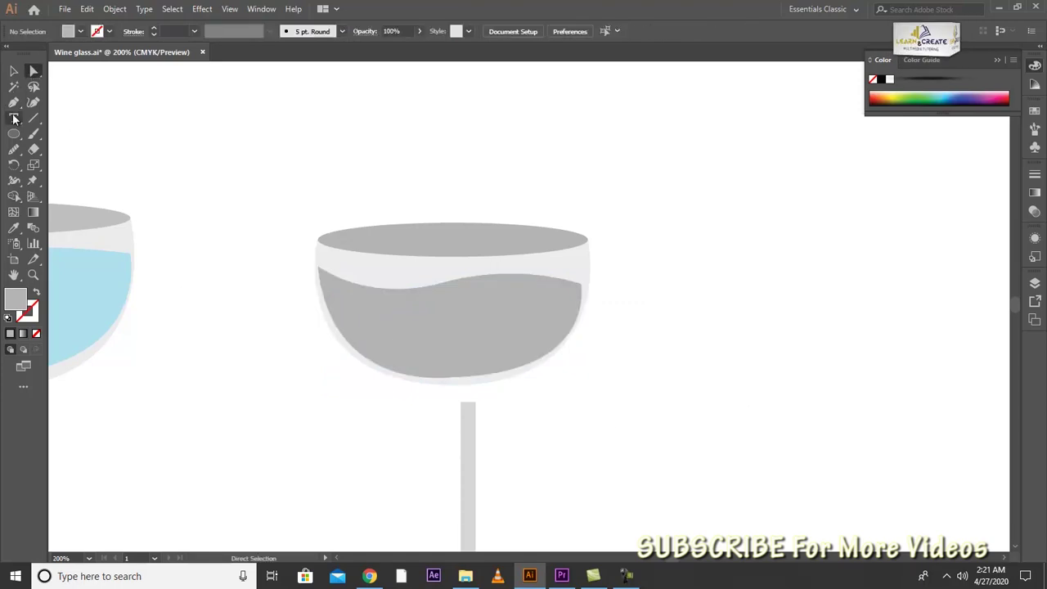
pyautogui.press('v')
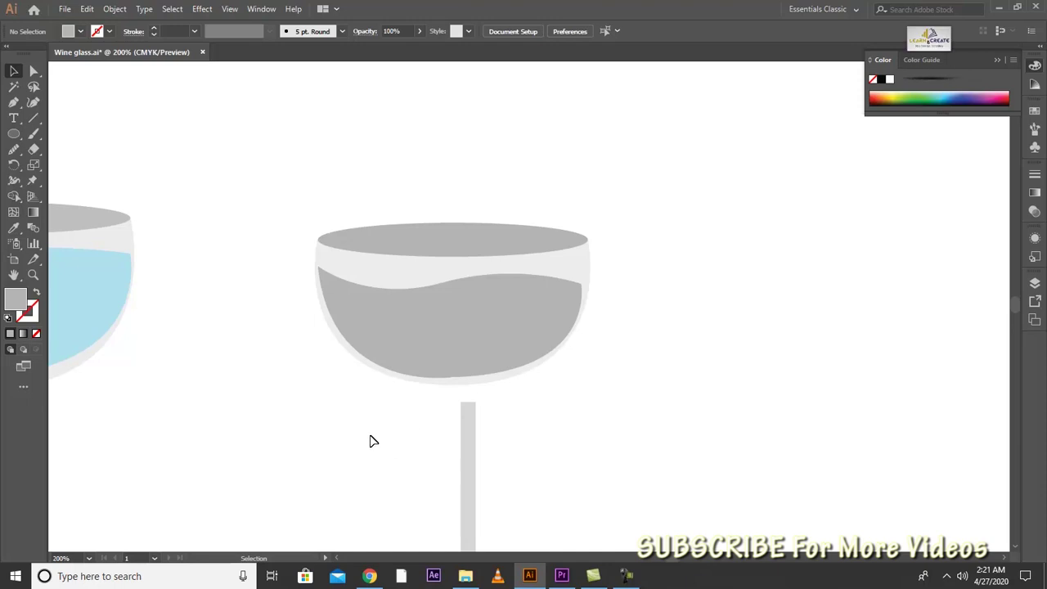
pyautogui.hotkey('ctrl', '1')
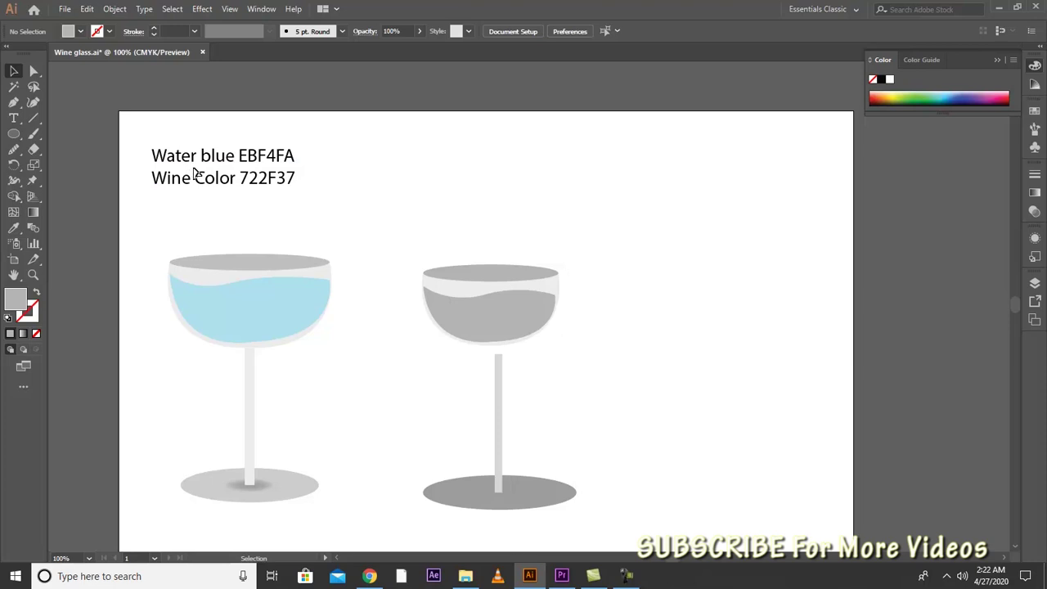
pyautogui.click(508, 320)
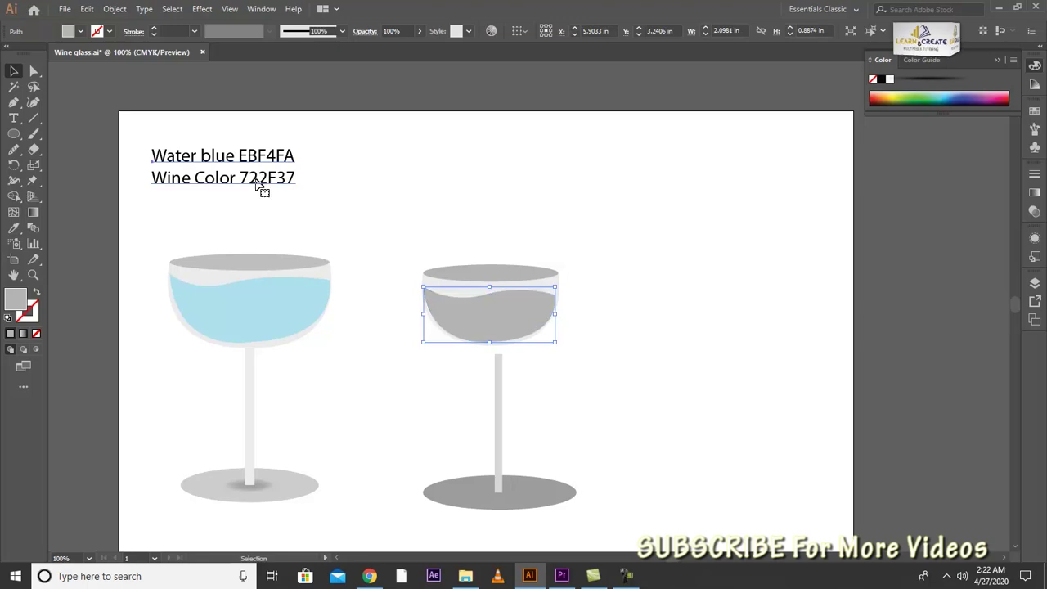
pyautogui.doubleClick(260, 185)
pyautogui.moveTo(239, 179); pyautogui.dragTo(296, 181)
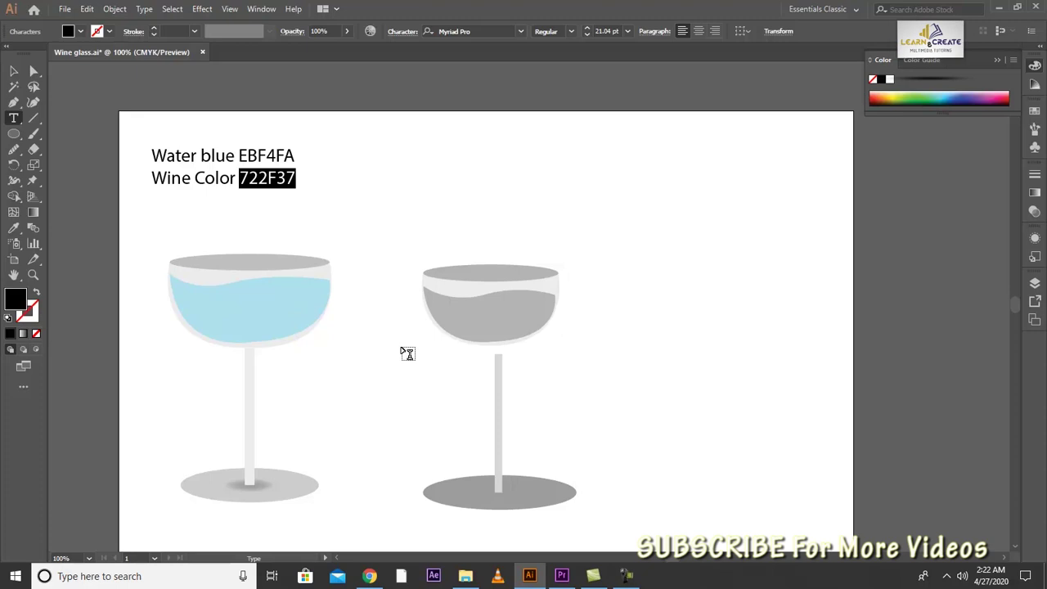
# Fill the right glass's wavy liquid shape with dark red #722F37 and recheck the value.
pyautogui.keyDown('ctrl'); pyautogui.click(493, 325); pyautogui.keyUp('ctrl')
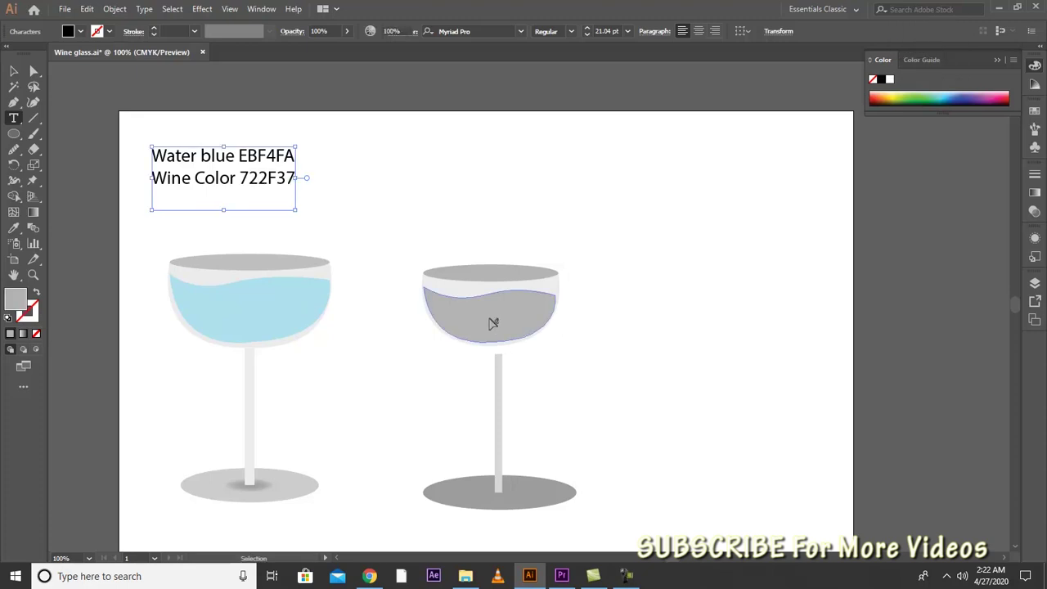
pyautogui.doubleClick(16, 303)
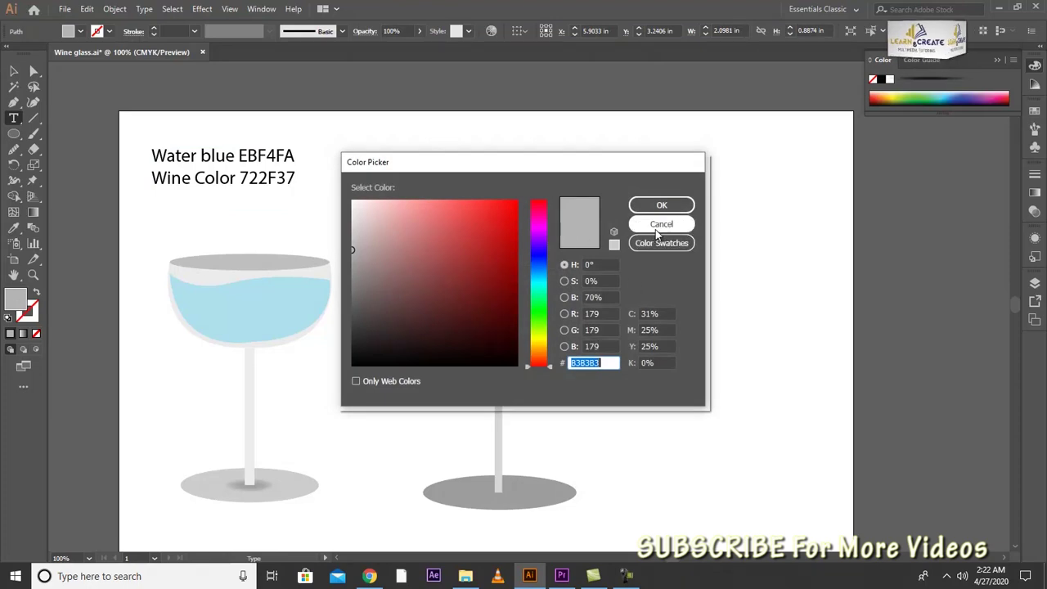
pyautogui.write('722F37')
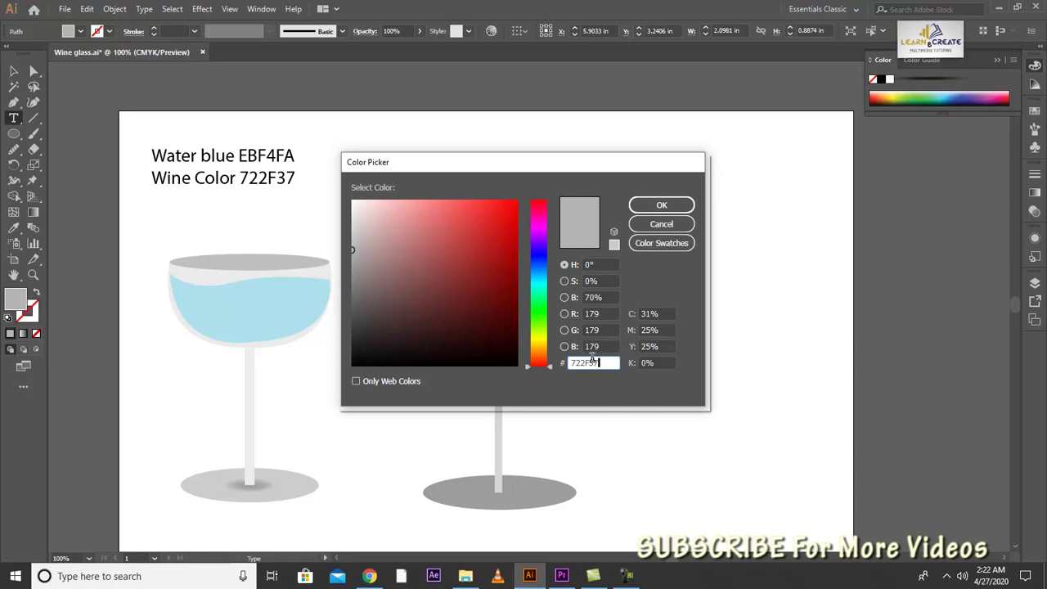
pyautogui.moveTo(603, 362); pyautogui.dragTo(540, 354)
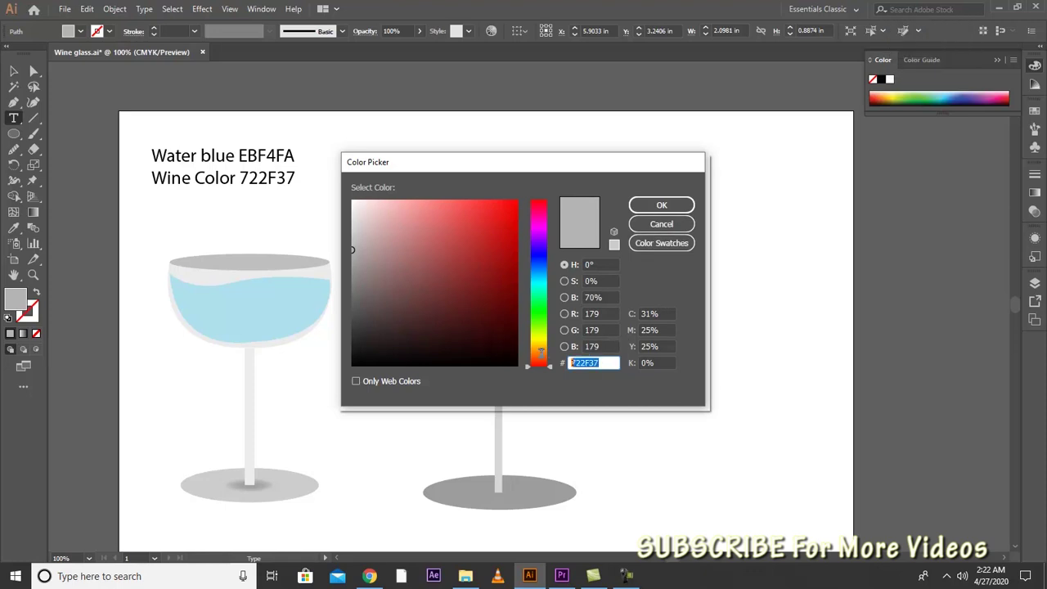
pyautogui.click(655, 207)
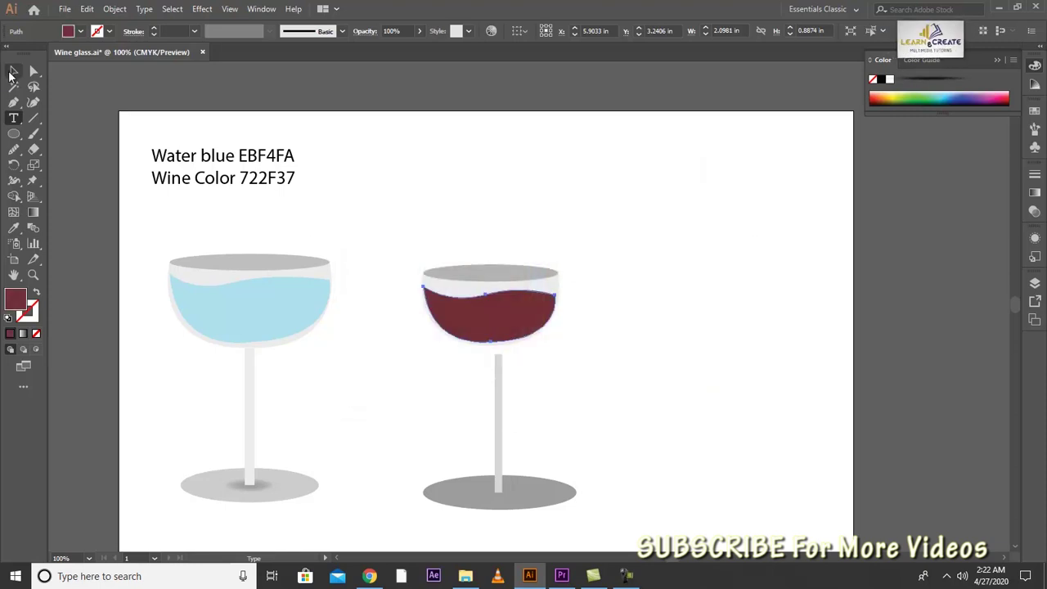
pyautogui.click(13, 73)
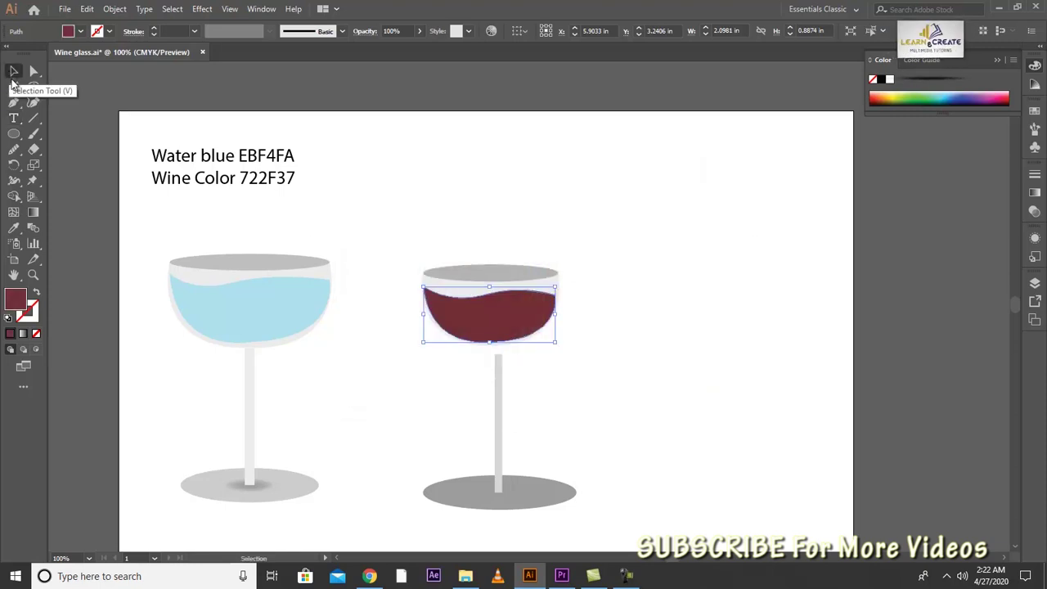
pyautogui.doubleClick(23, 300)
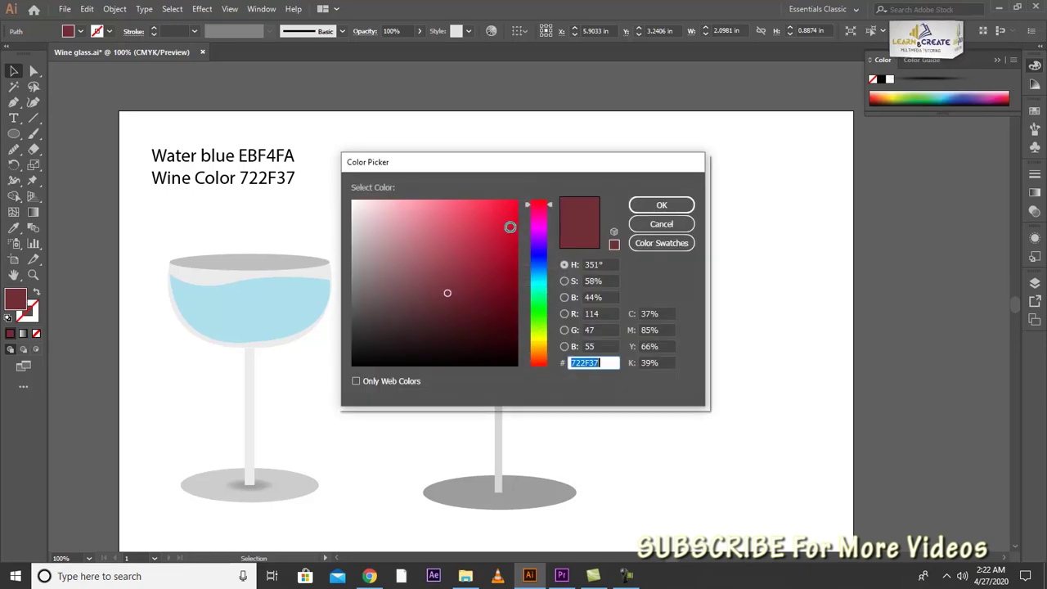
pyautogui.click(669, 205)
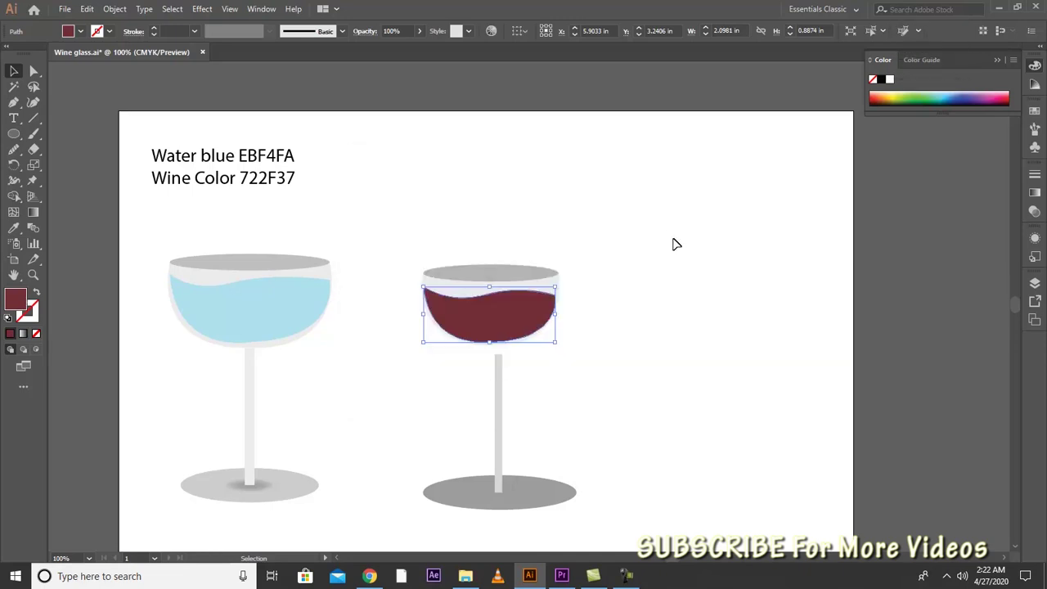
# Move the wine bowl group down onto the stem, nudging it two steps lower.
pyautogui.click(663, 280)
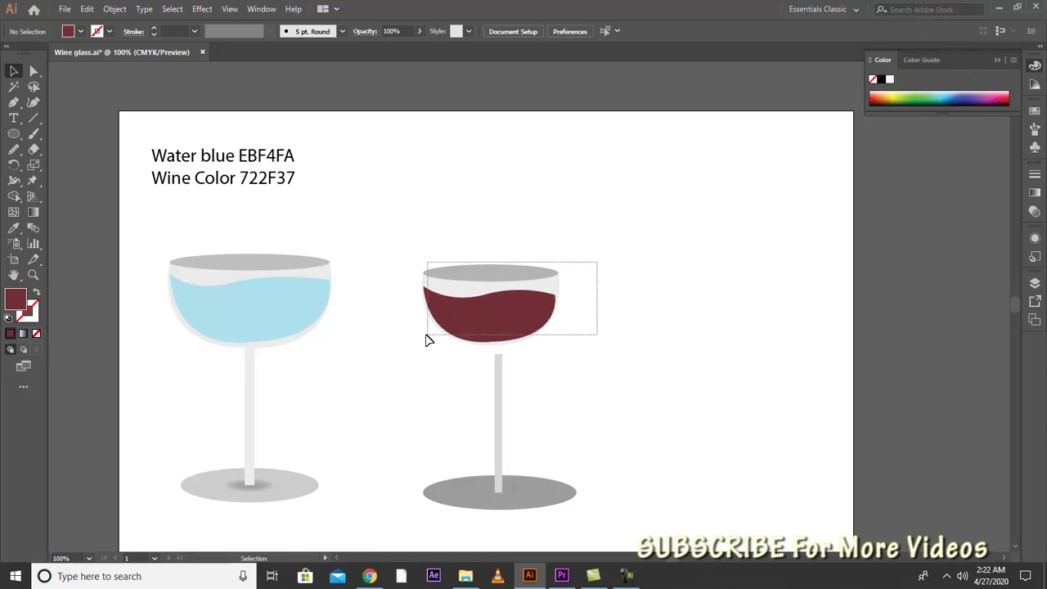
pyautogui.moveTo(573, 282); pyautogui.dragTo(421, 341)
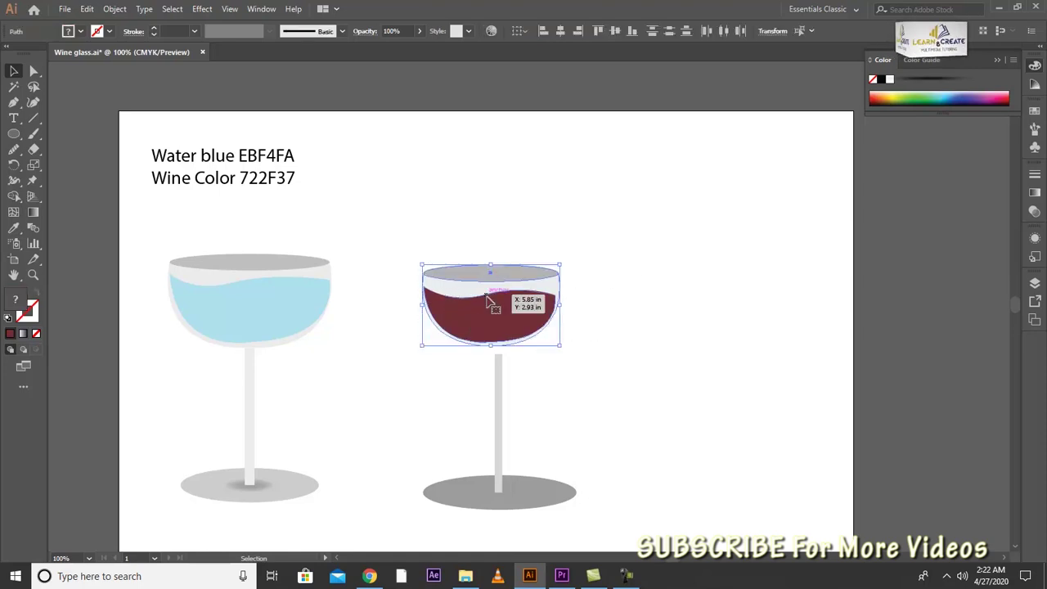
pyautogui.press('a')
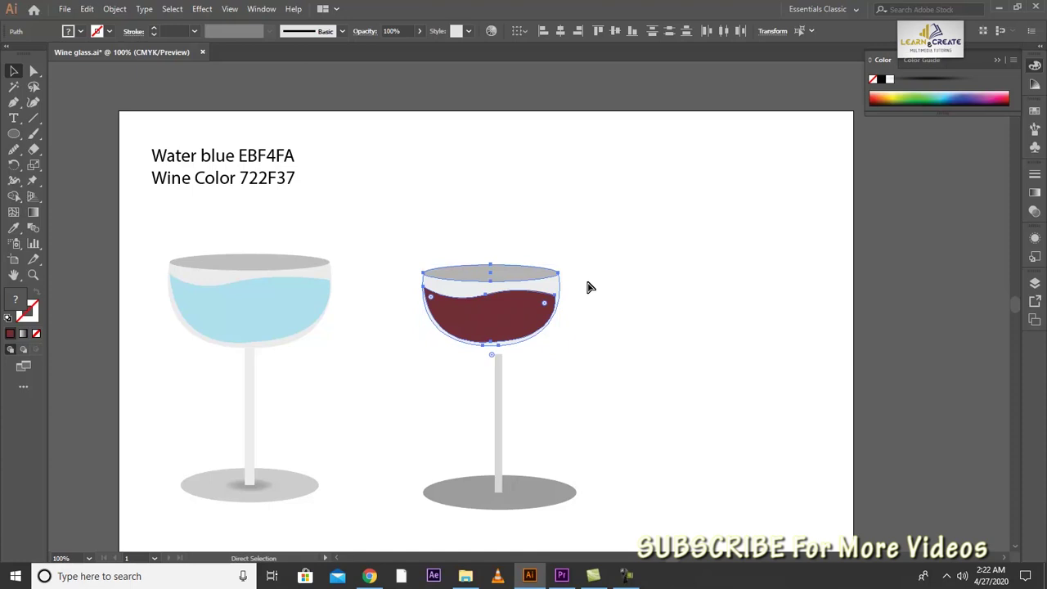
pyautogui.press('v')
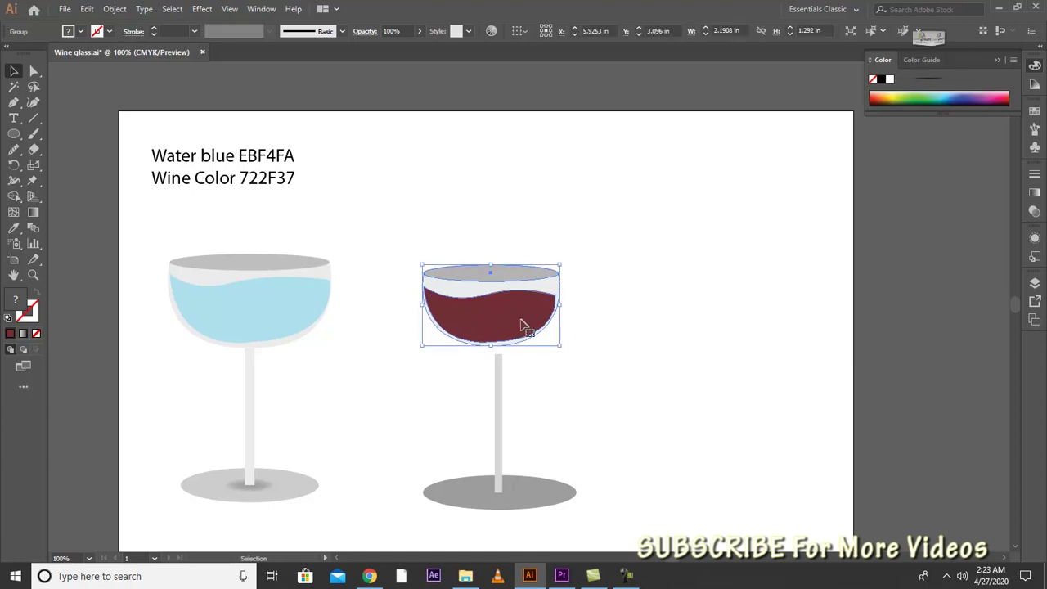
pyautogui.moveTo(523, 325); pyautogui.dragTo(531, 331)
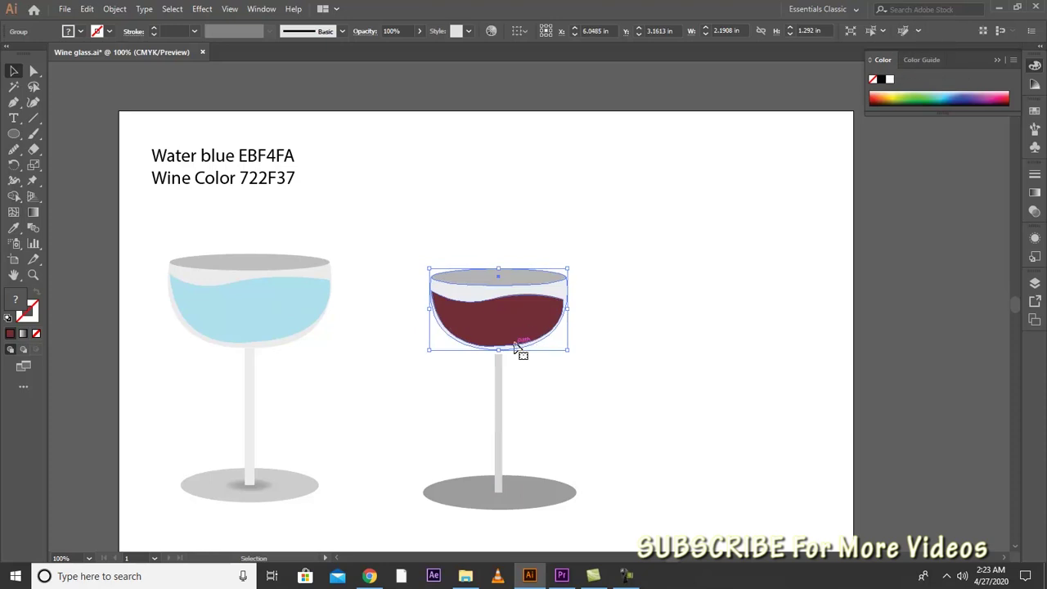
pyautogui.press('Down')
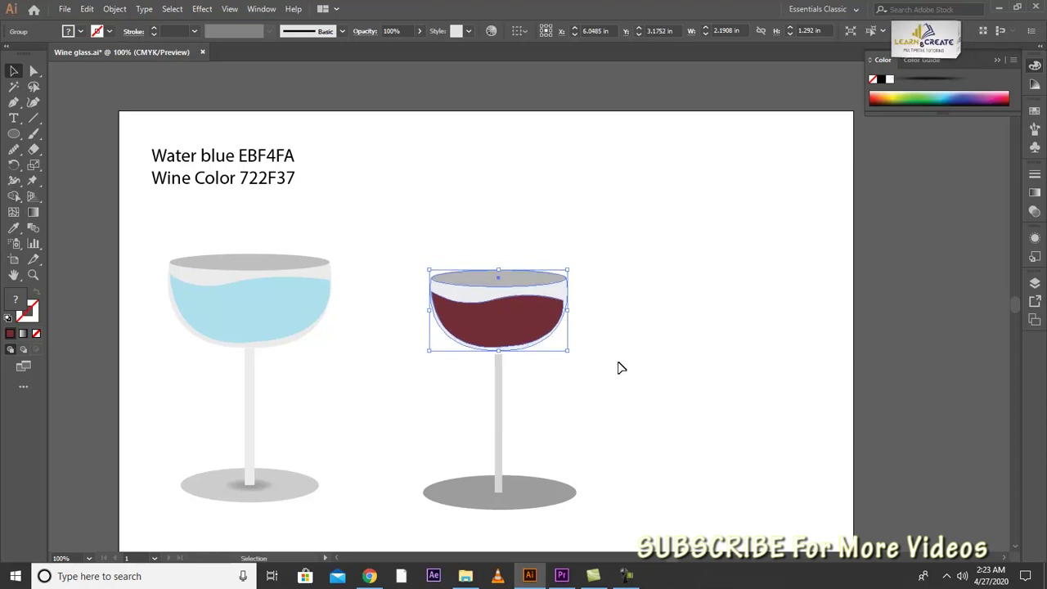
pyautogui.press('Down')
pyautogui.press('Down')
pyautogui.press('Down')
pyautogui.press('Down')
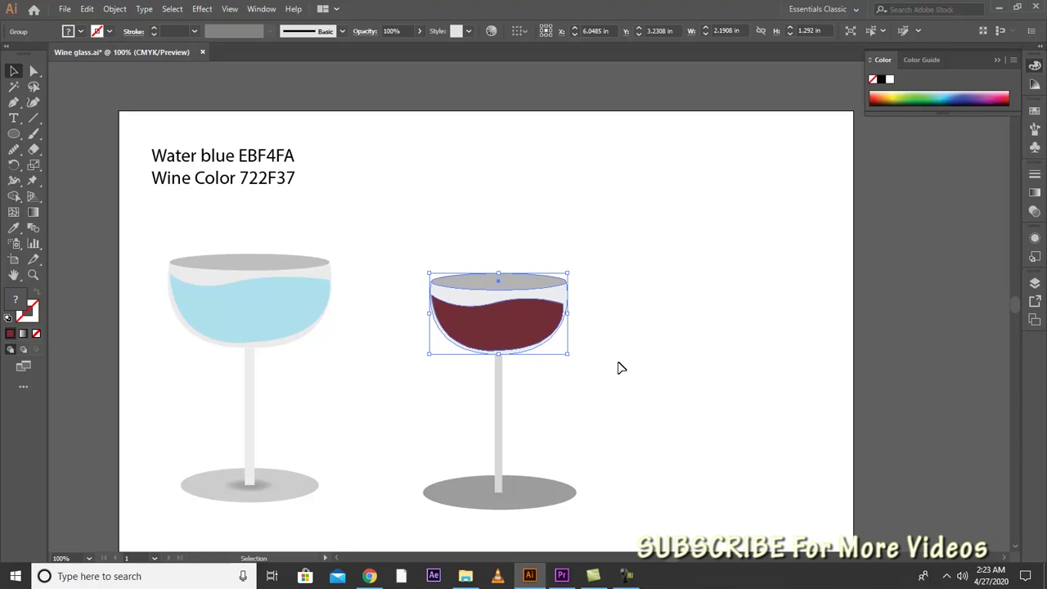
pyautogui.click(709, 378)
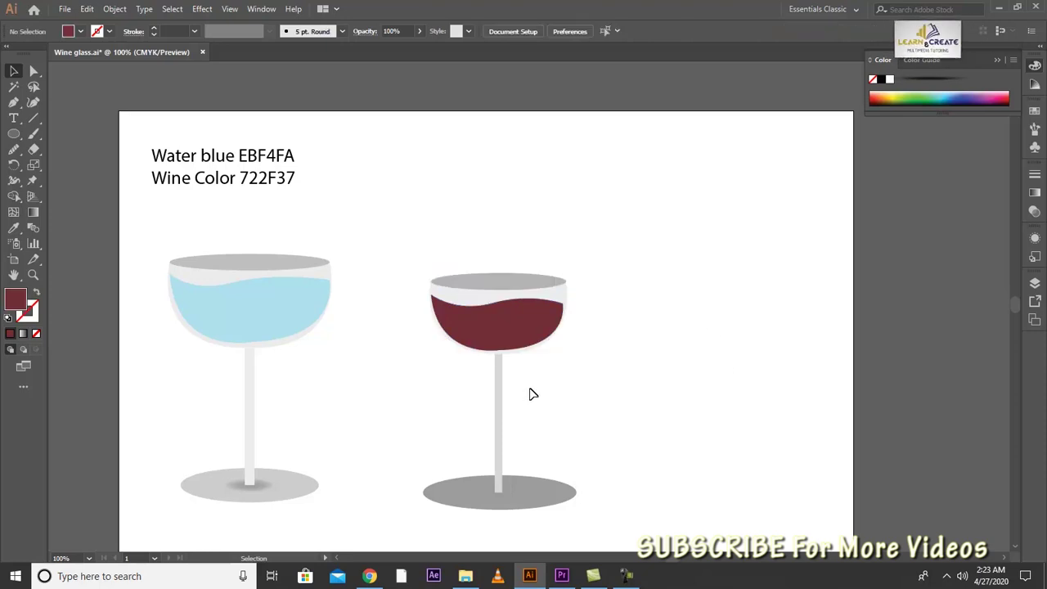
# Enlarge the wine bowl evenly and stretch it taller to about 1.972 in.
pyautogui.click(507, 296)
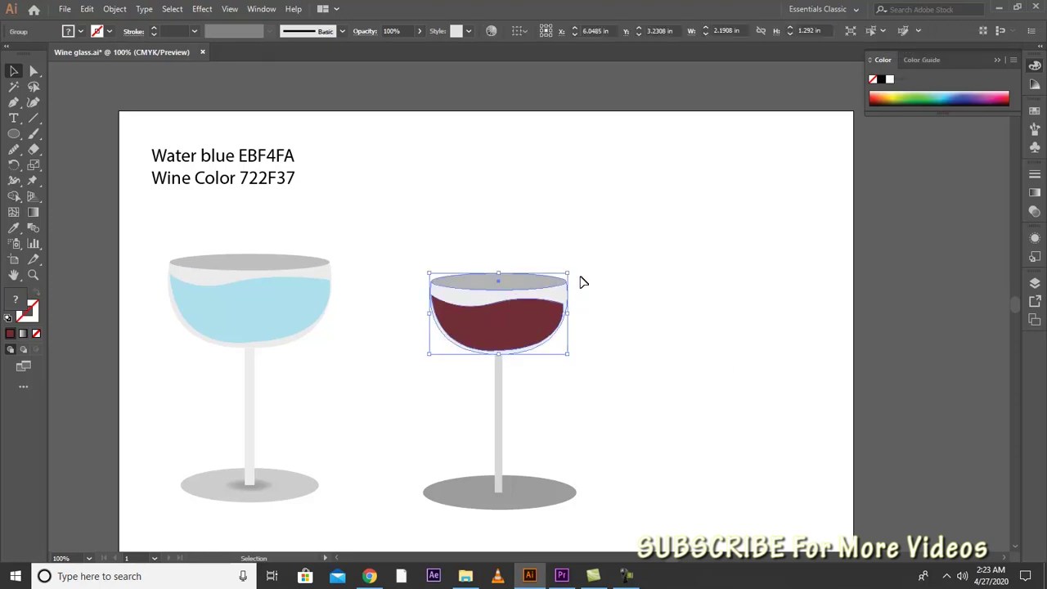
pyautogui.moveTo(570, 272); pyautogui.dragTo(577, 268)
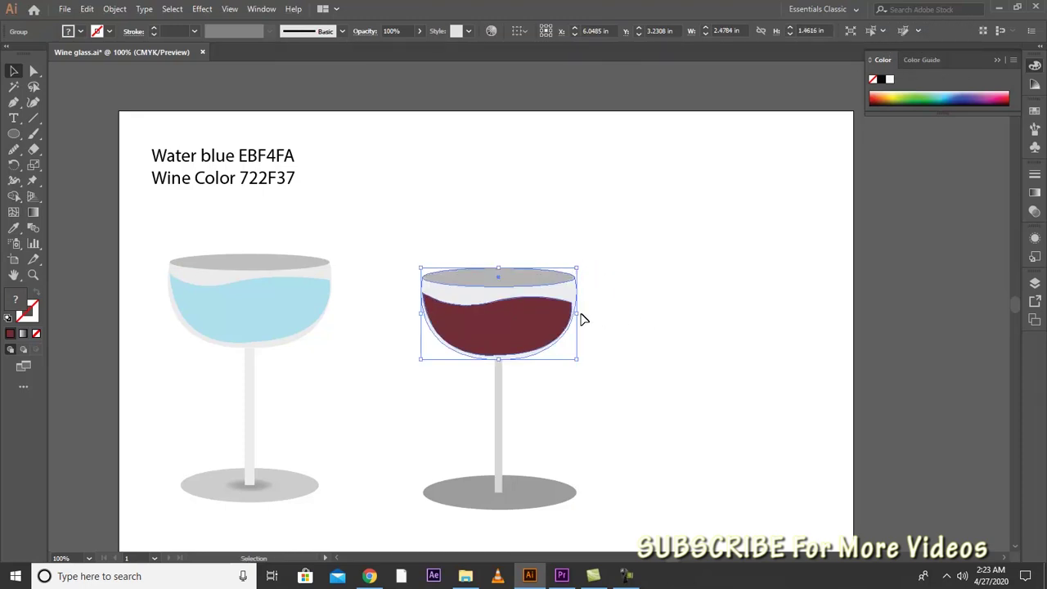
pyautogui.moveTo(579, 314); pyautogui.dragTo(584, 312)
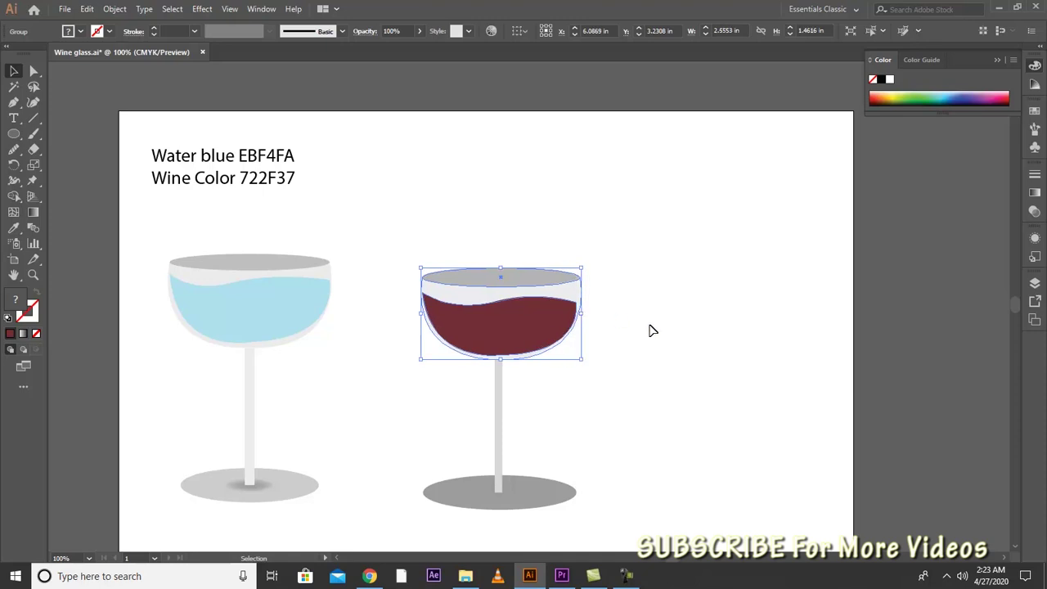
pyautogui.hotkey('ctrl', 'z')
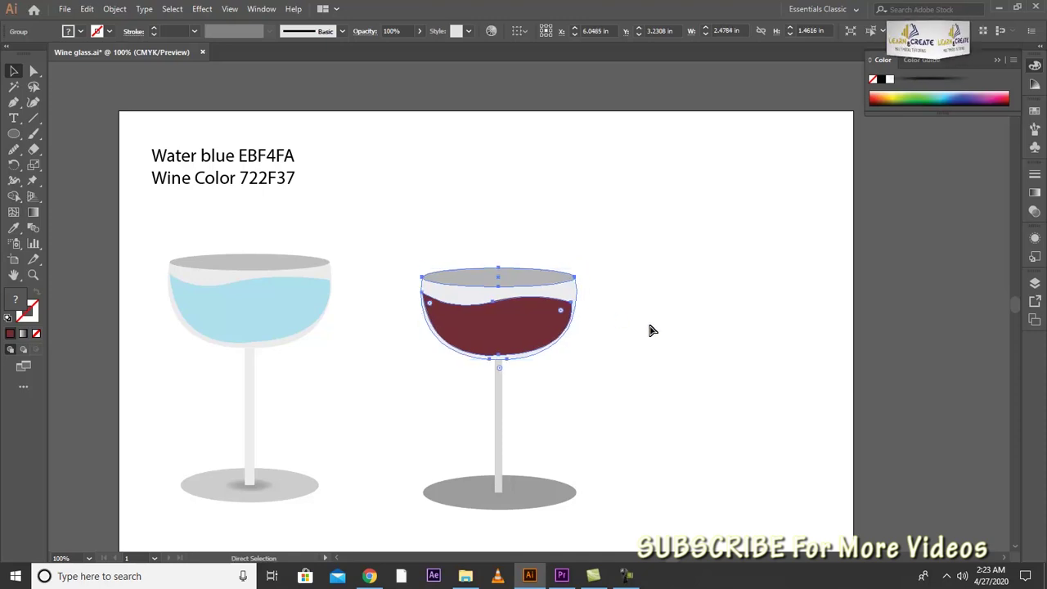
pyautogui.moveTo(499, 263); pyautogui.dragTo(504, 236)
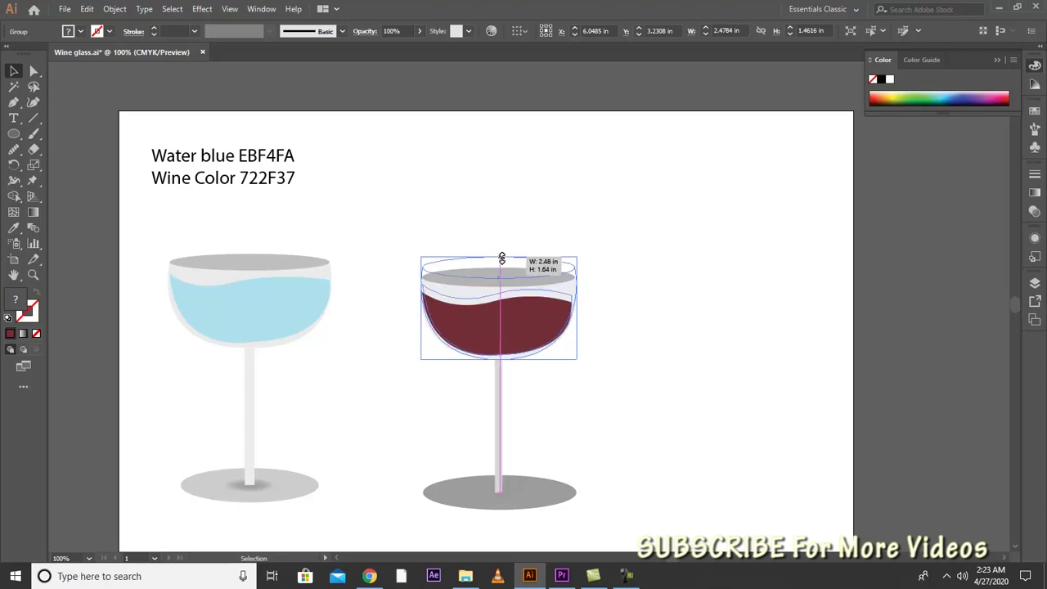
pyautogui.click(651, 275)
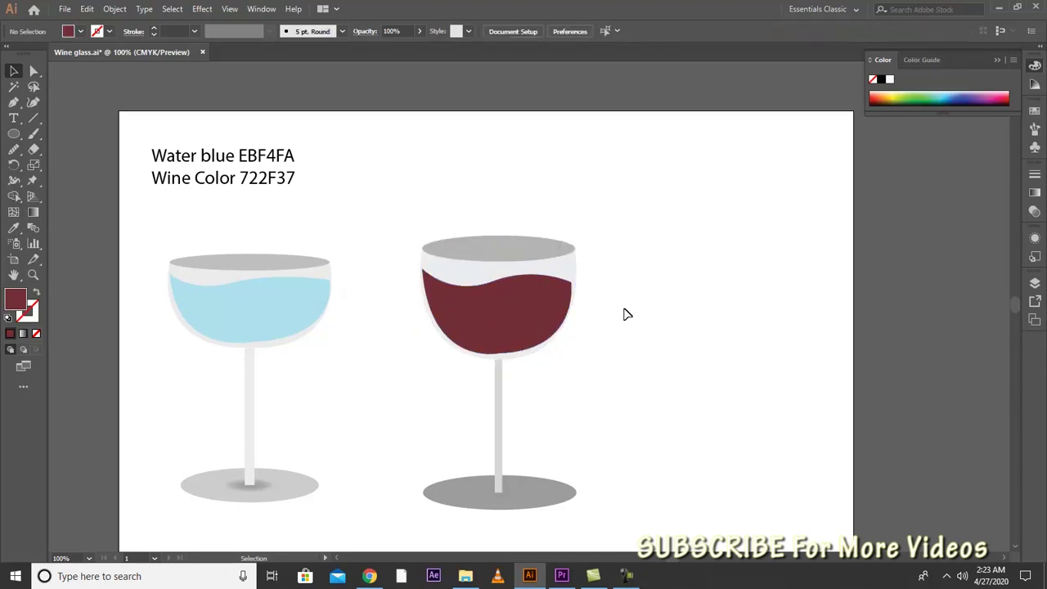
pyautogui.hotkey('ctrl', '+')
pyautogui.hotkey('ctrl', '+')
# Alt-scale a smaller copy of the base ellipse, about 0.7912 × 0.178 in, centred at the stem's foot.
pyautogui.scroll(-1, 612, 331)
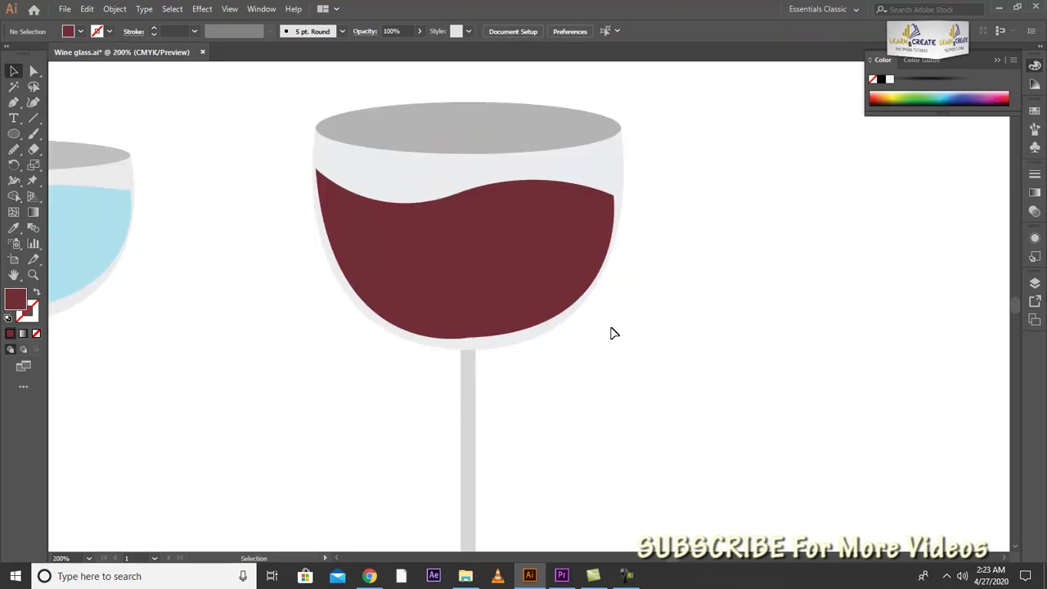
pyautogui.scroll(-3, 654, 368)
pyautogui.scroll(-2, 610, 379)
pyautogui.scroll(-2, 612, 374)
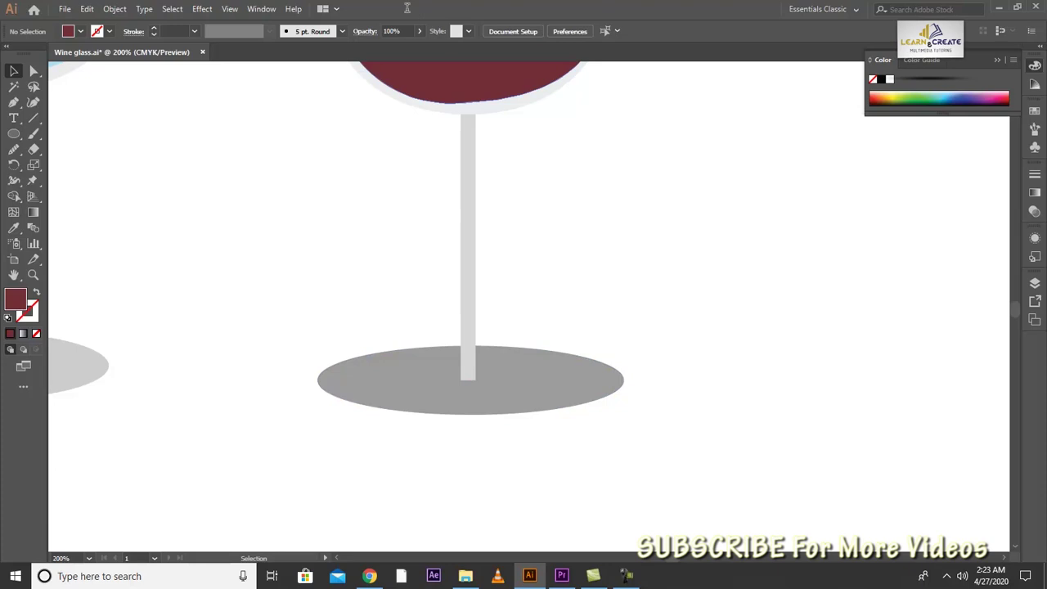
pyautogui.click(518, 402)
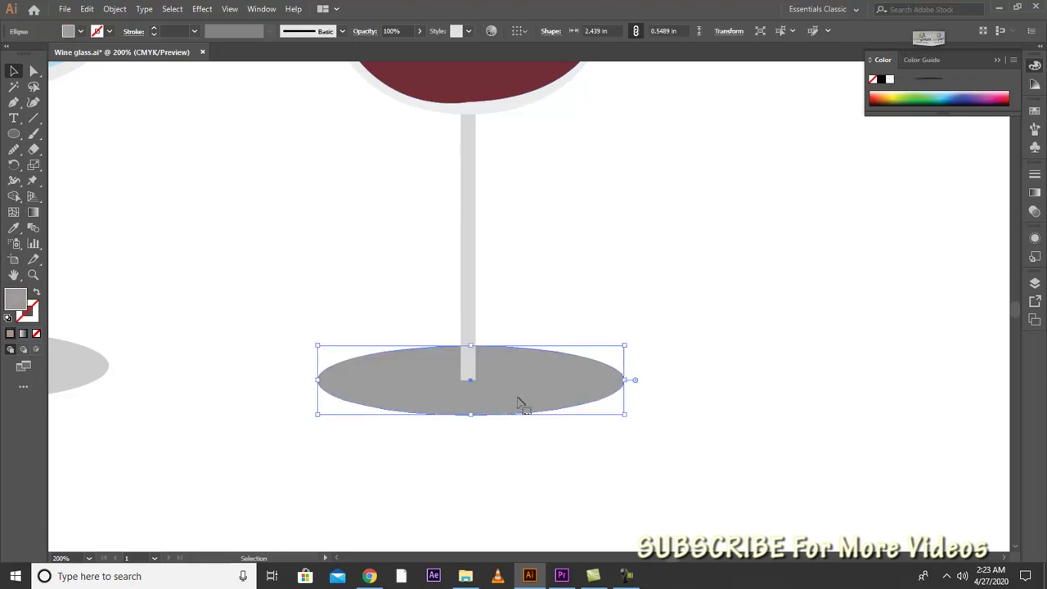
pyautogui.press('a')
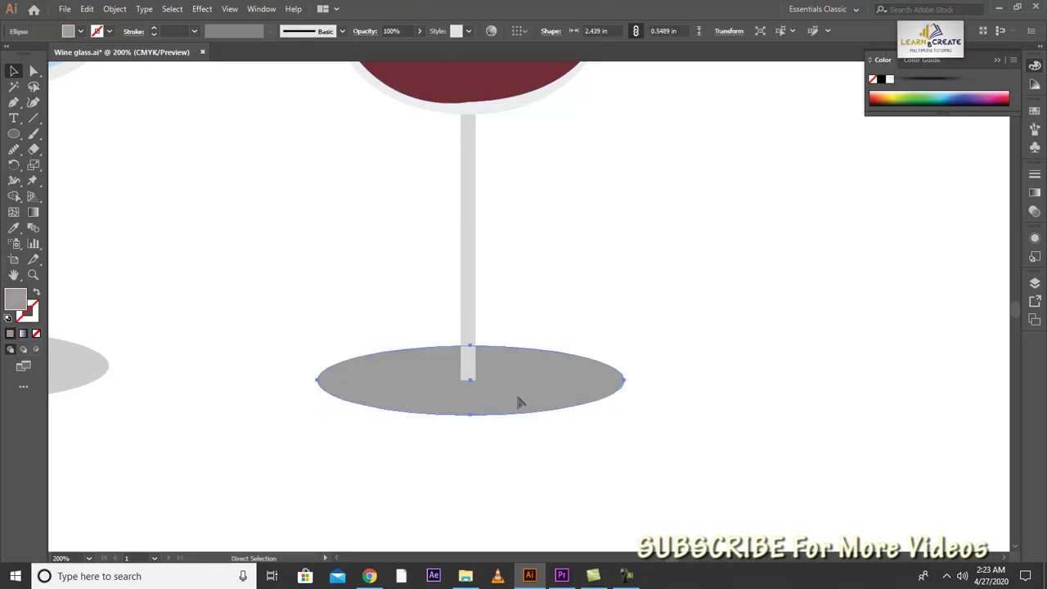
pyautogui.press('v')
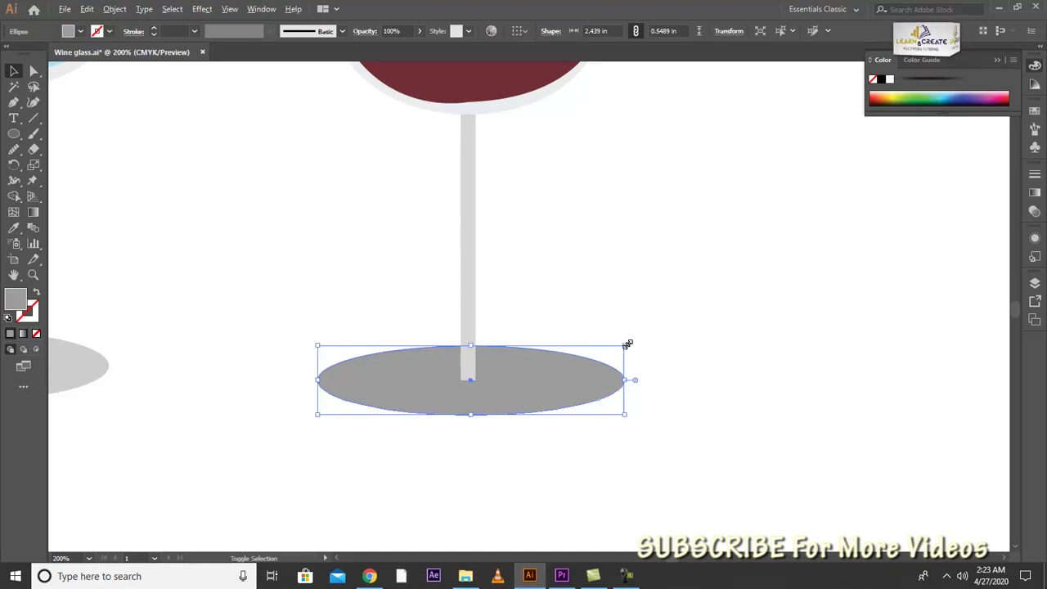
pyautogui.moveTo(627, 344); pyautogui.dragTo(582, 370)
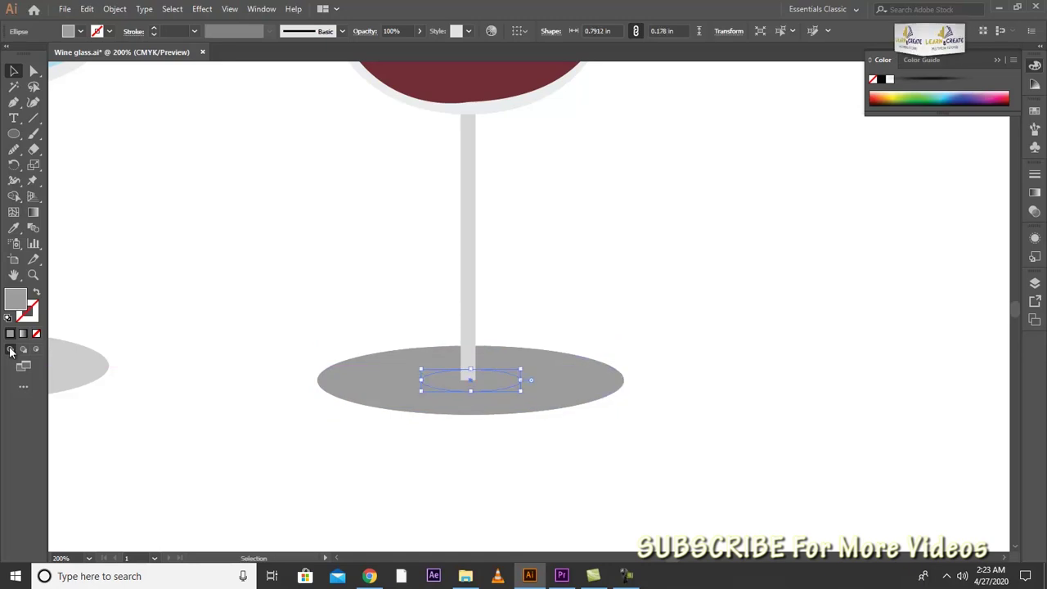
# Fill the small ellipse with near-black #111111.
pyautogui.doubleClick(16, 300)
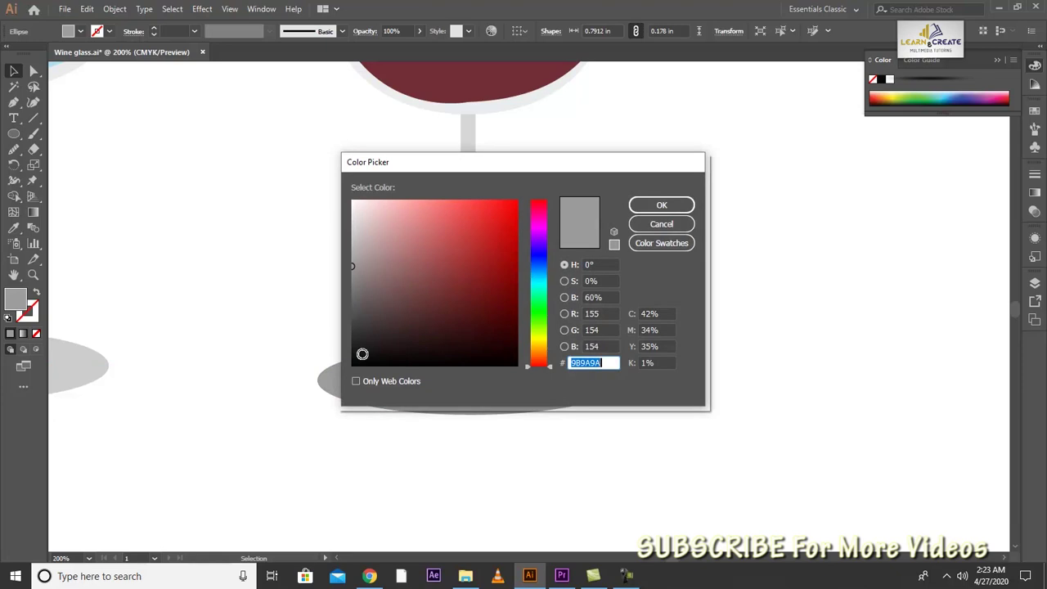
pyautogui.moveTo(362, 354); pyautogui.dragTo(347, 355)
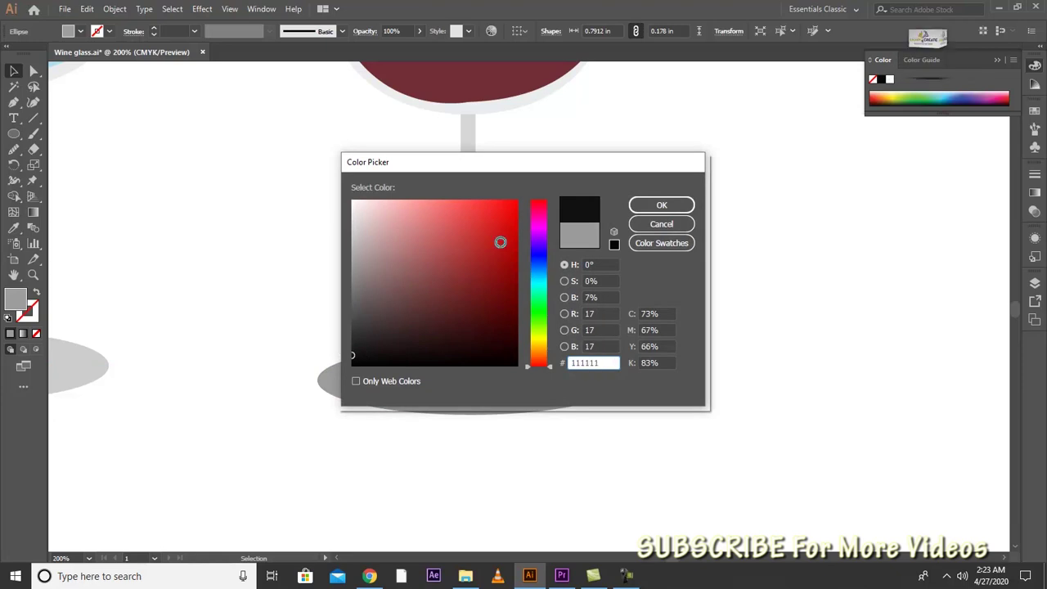
pyautogui.click(638, 205)
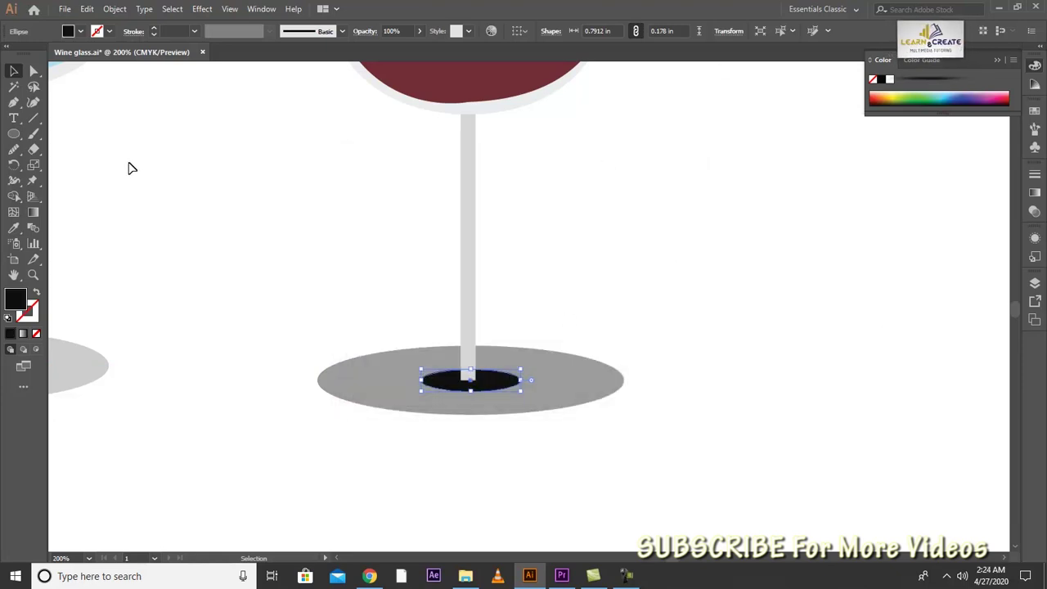
# Apply a Feather effect with 0.1 in radius to soften the ellipse into a shadow.
pyautogui.click(201, 9)
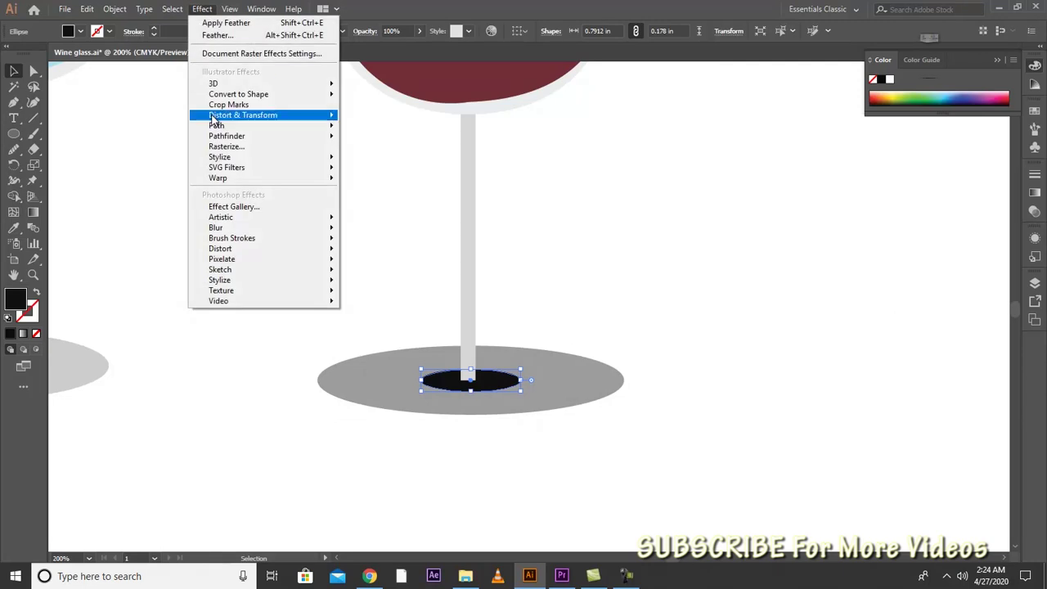
pyautogui.moveTo(219, 156)
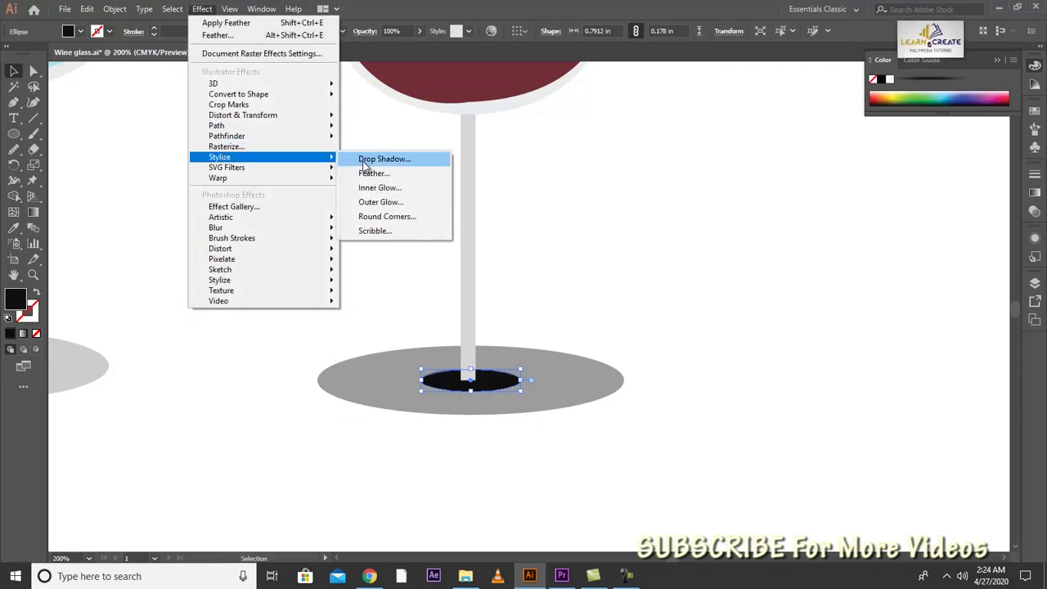
pyautogui.click(366, 178)
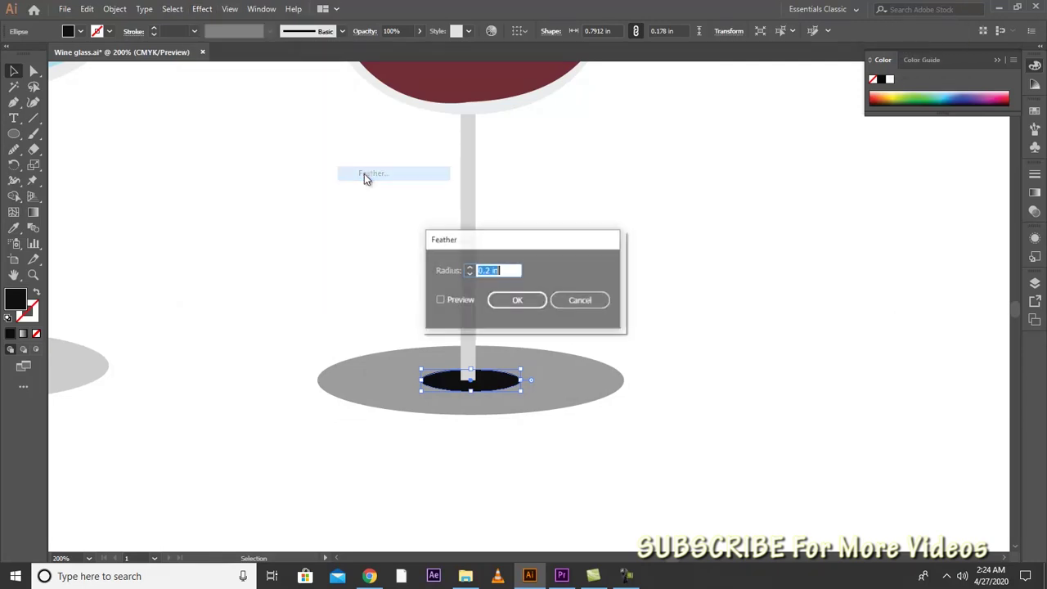
pyautogui.click(456, 300)
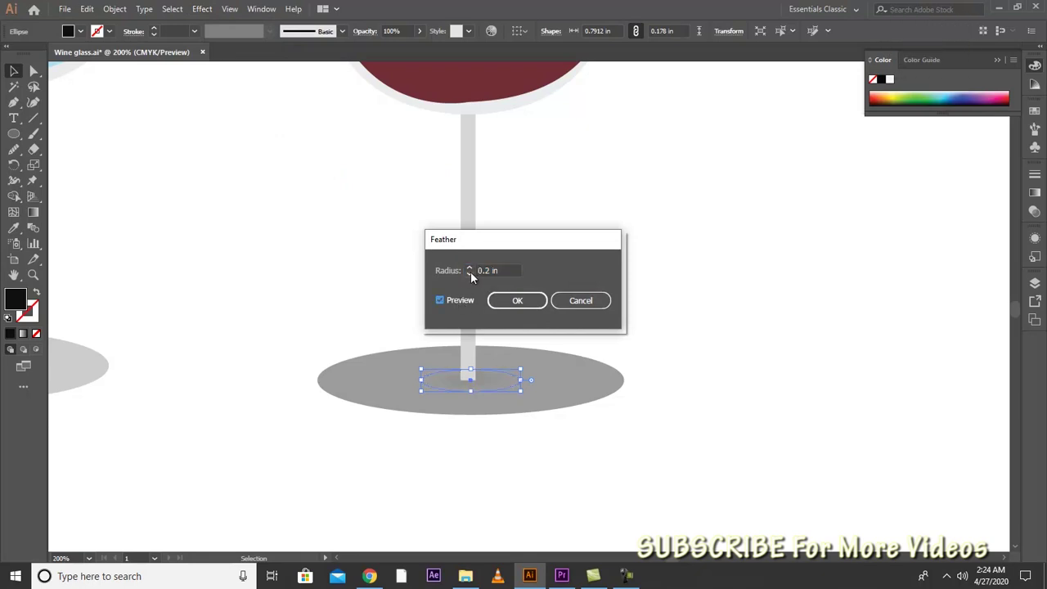
pyautogui.click(470, 271)
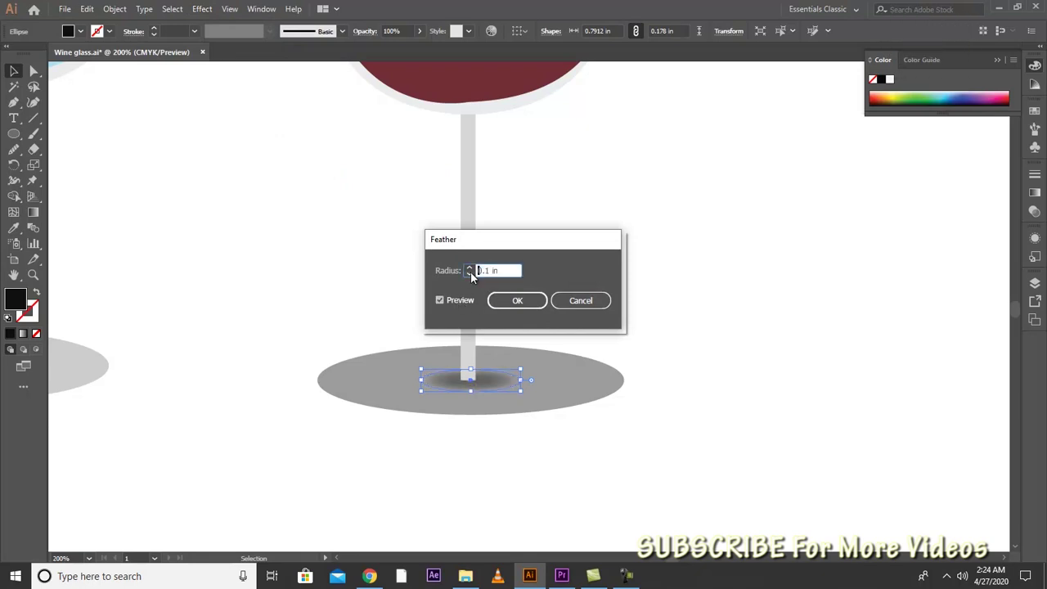
pyautogui.click(518, 303)
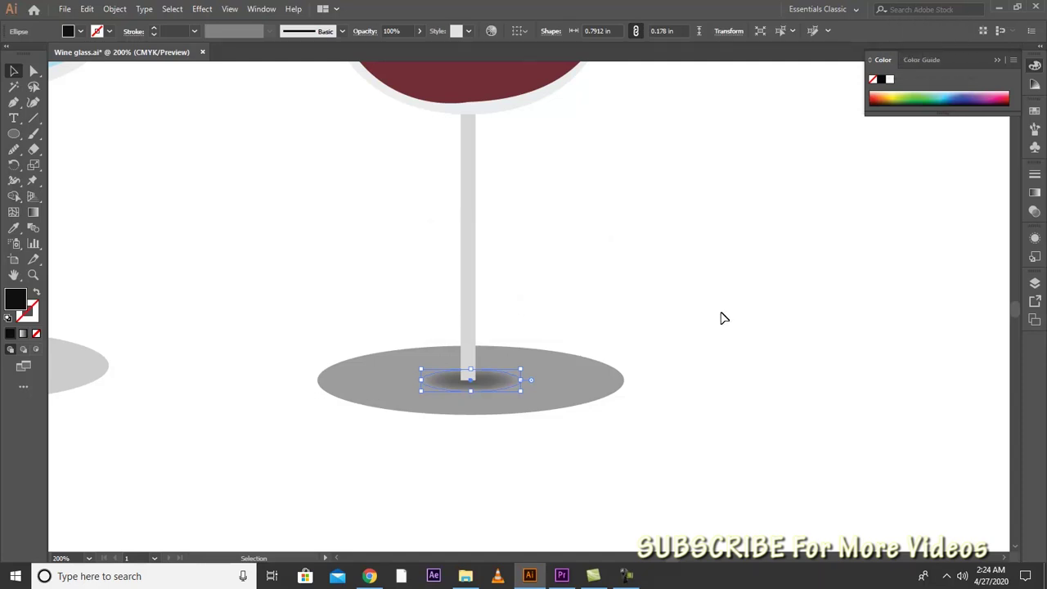
pyautogui.click(622, 343)
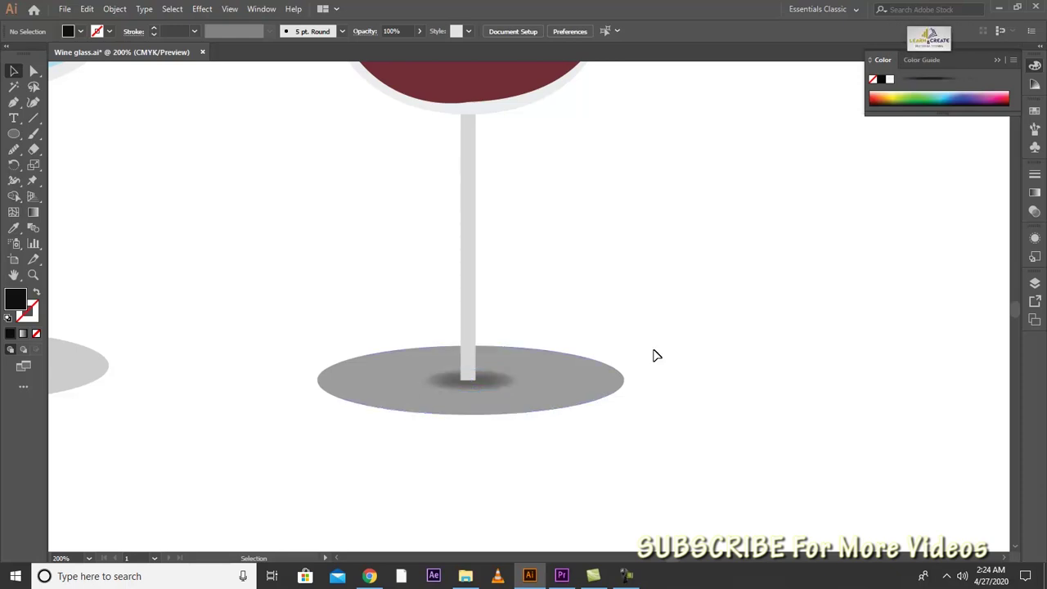
# Horizontally centre the stem on the base and shadow, then zoom out to both glasses.
pyautogui.moveTo(704, 324); pyautogui.dragTo(304, 515)
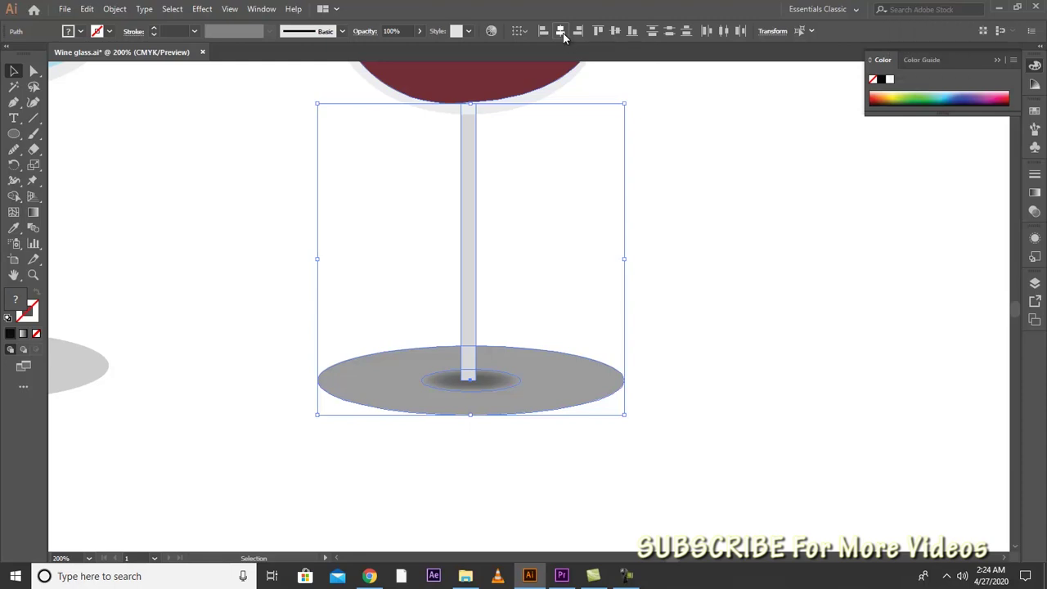
pyautogui.click(561, 31)
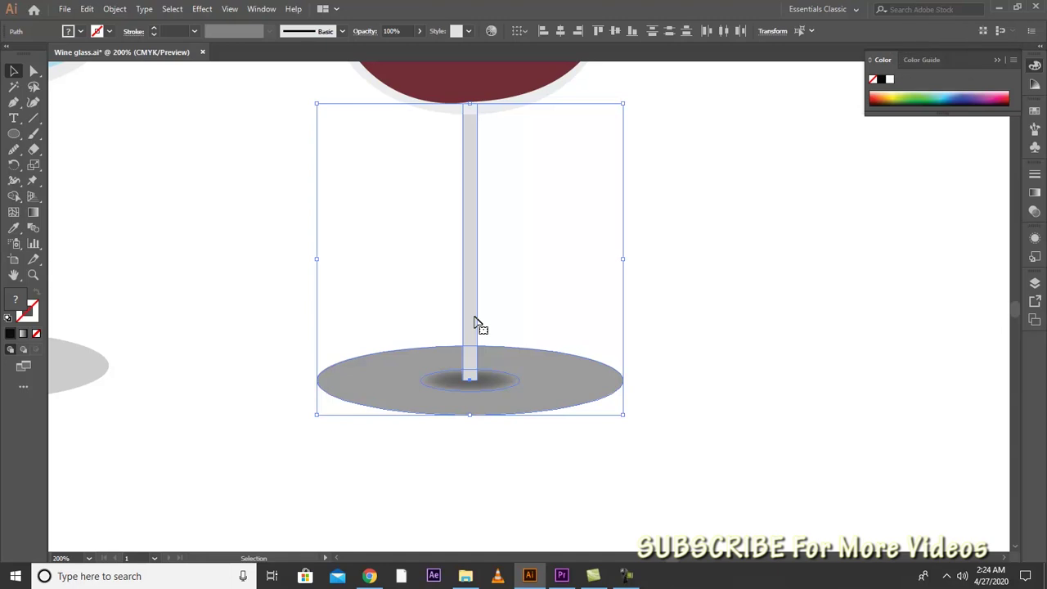
pyautogui.press('a')
pyautogui.hotkey('ctrl', '-')
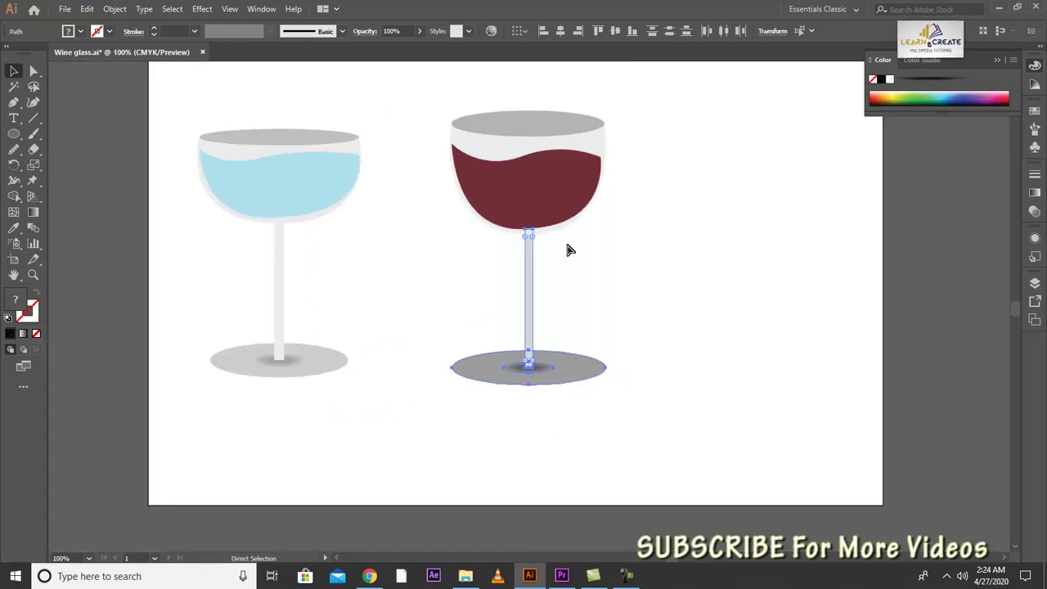
# Select the wine glass's base ellipse on its own and make it narrower and smaller.
pyautogui.press('v')
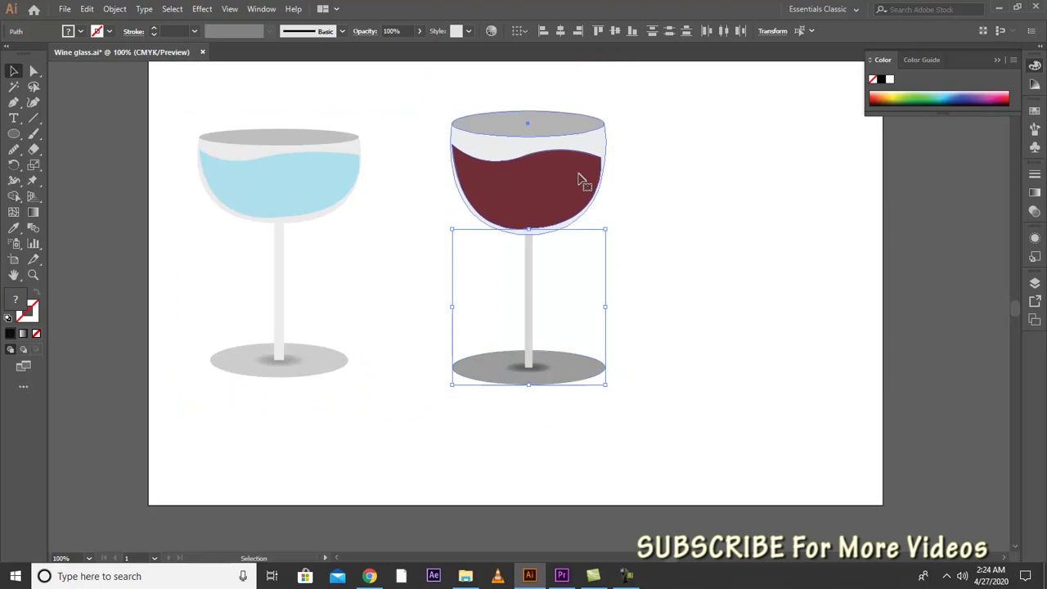
pyautogui.click(575, 194)
pyautogui.click(544, 320)
pyautogui.moveTo(635, 302); pyautogui.dragTo(458, 431)
pyautogui.press('a')
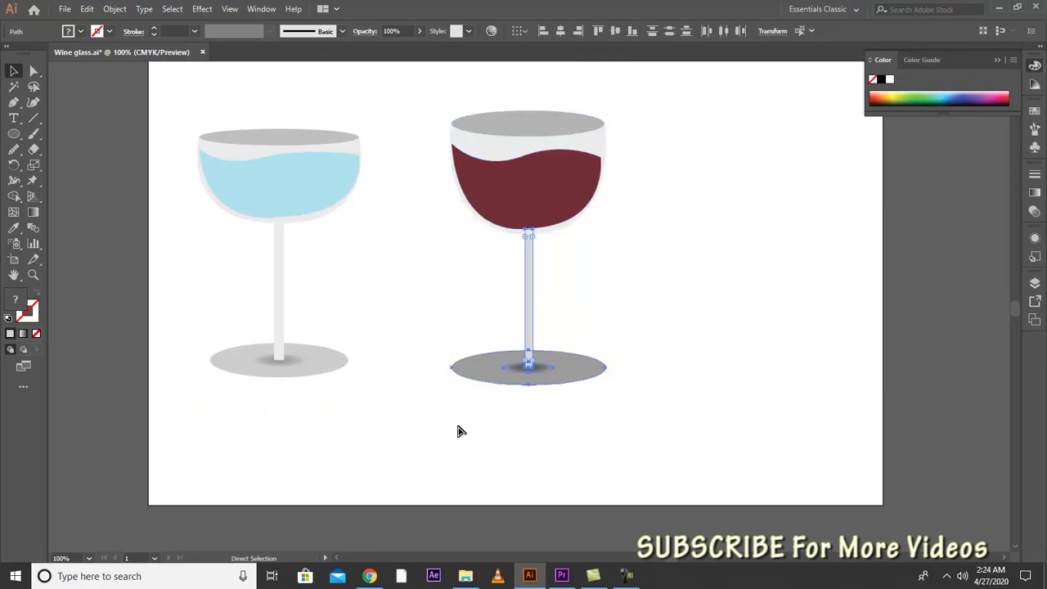
pyautogui.press('v')
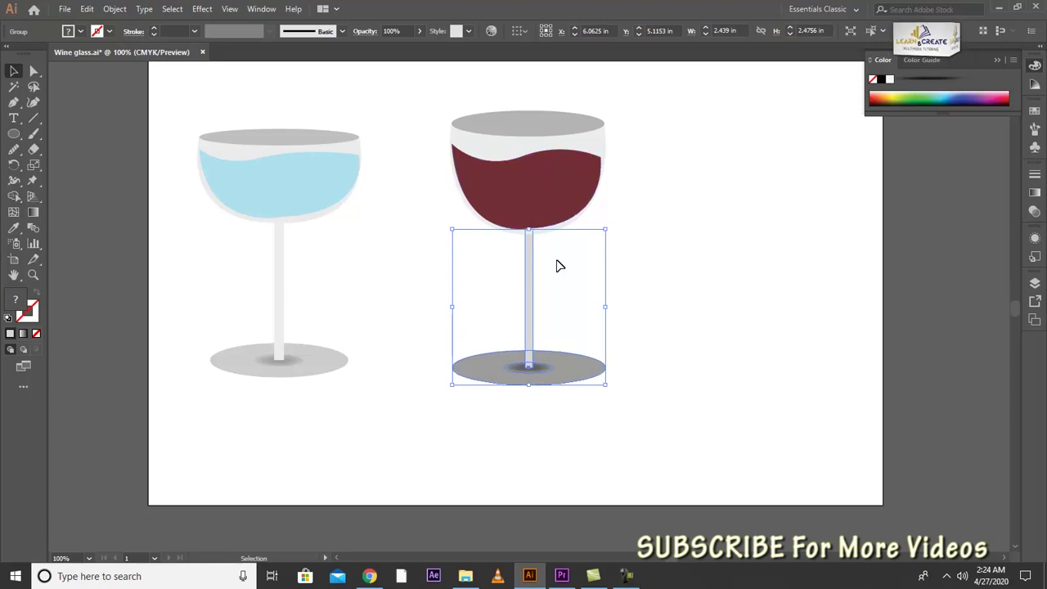
pyautogui.click(556, 444)
pyautogui.click(538, 375)
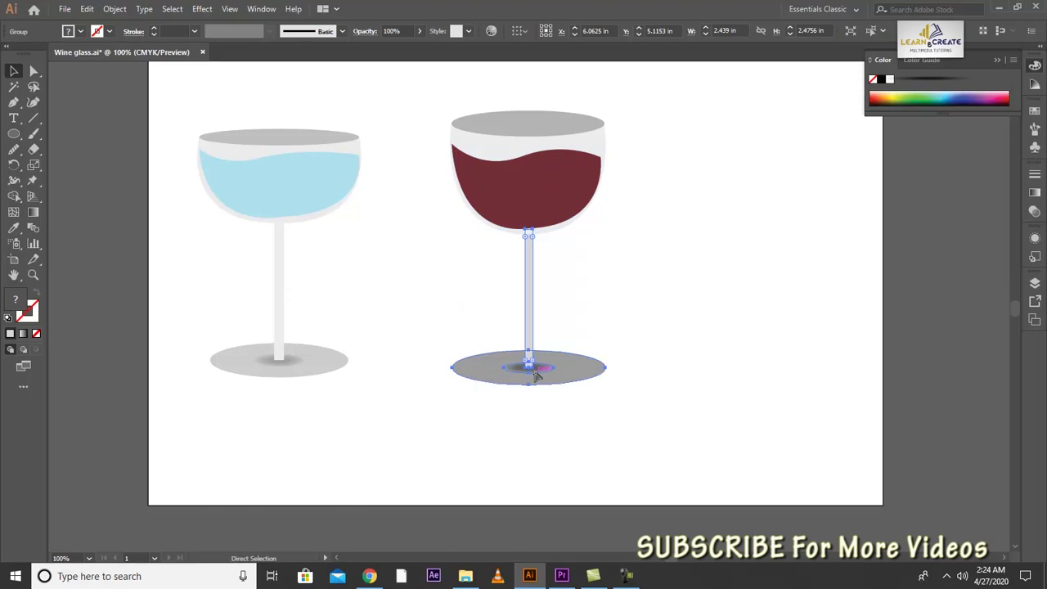
pyautogui.press('v')
pyautogui.click(544, 456)
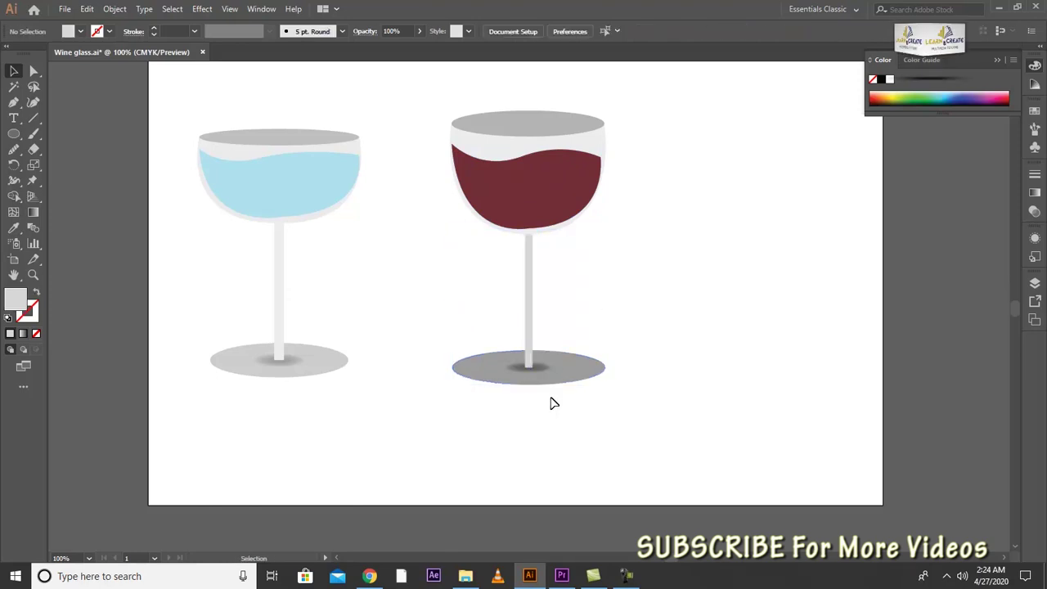
pyautogui.click(572, 382)
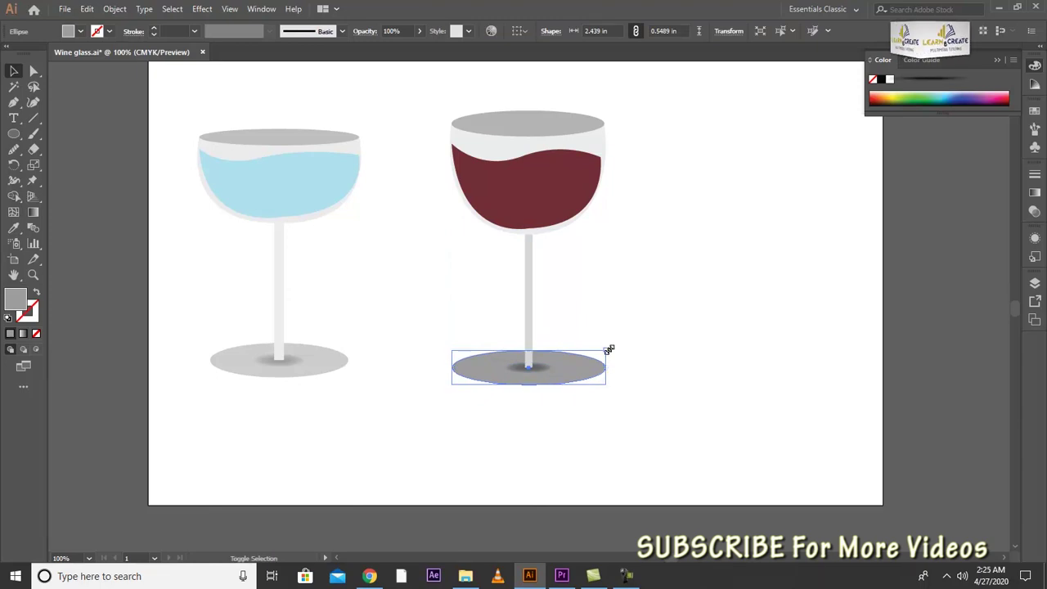
pyautogui.moveTo(609, 349); pyautogui.dragTo(596, 354)
pyautogui.click(672, 410)
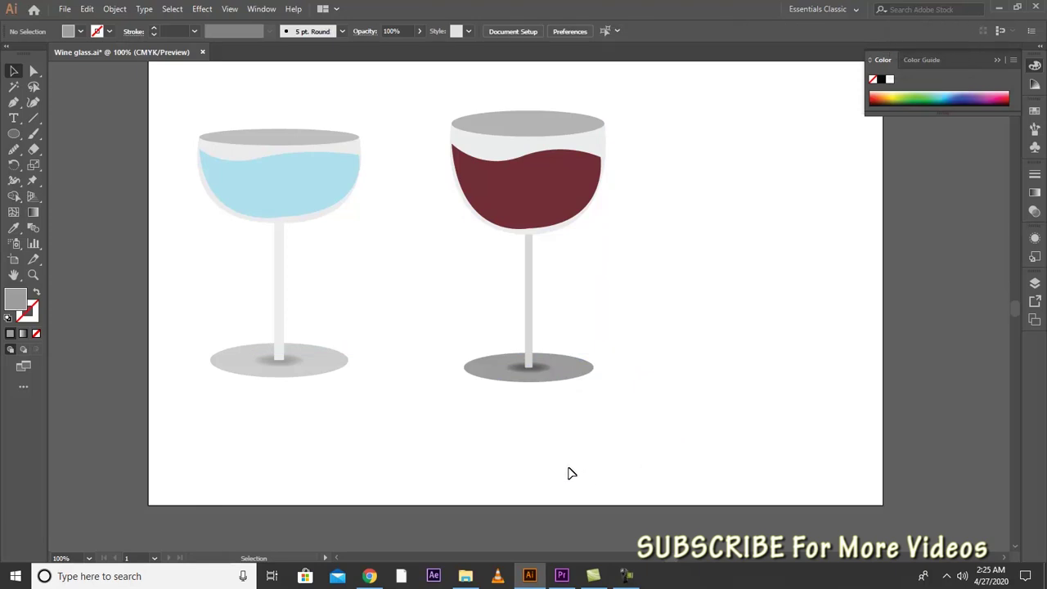
# Group the stem and base, then horizontally centre the bowl on them.
pyautogui.moveTo(643, 306); pyautogui.dragTo(475, 423)
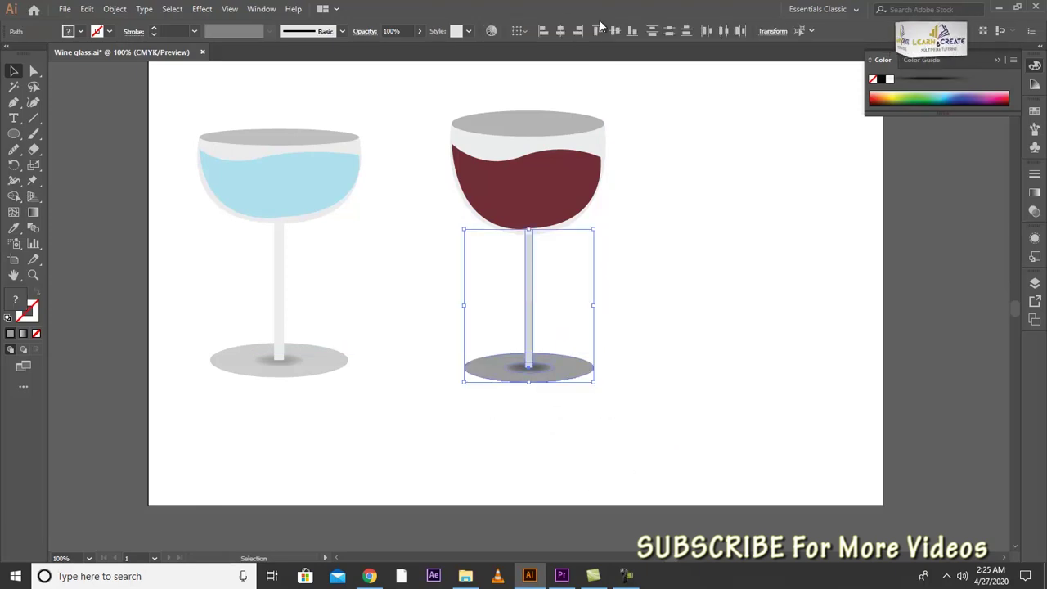
pyautogui.click(692, 360)
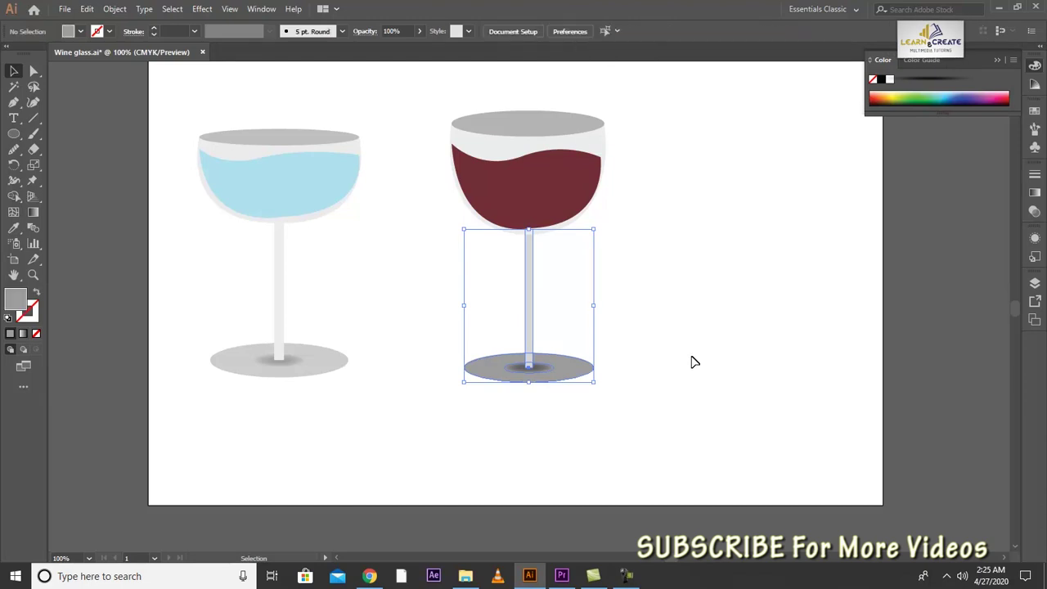
pyautogui.moveTo(632, 300); pyautogui.dragTo(450, 437)
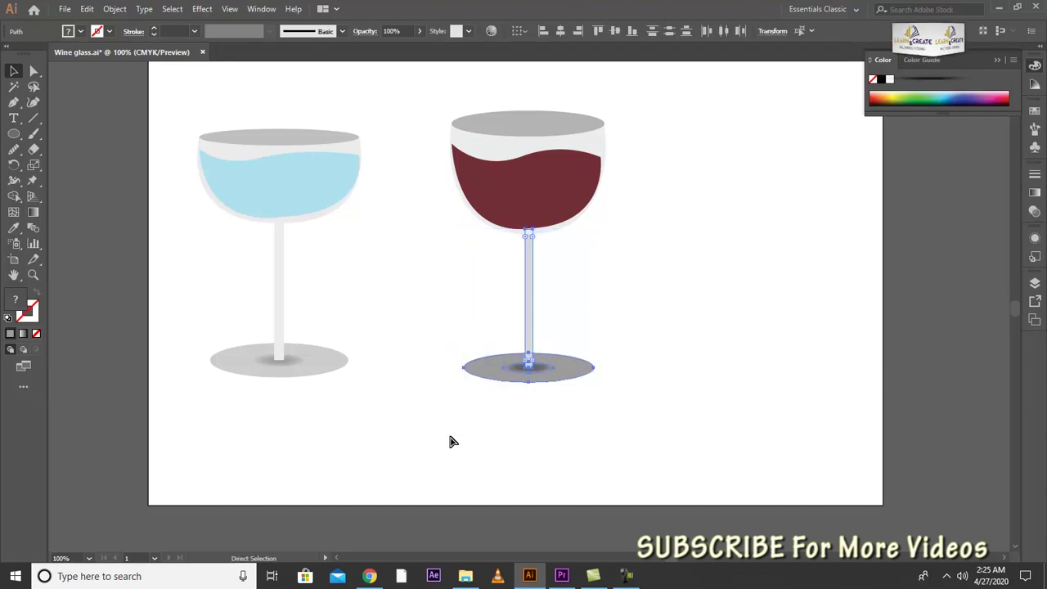
pyautogui.hotkey('ctrl', 'g')
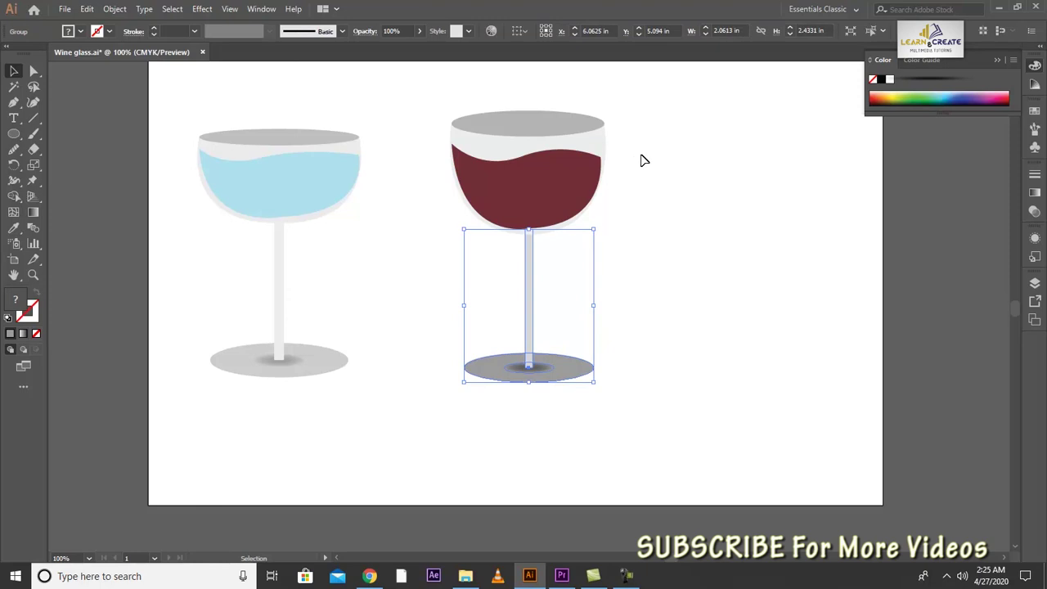
pyautogui.moveTo(643, 160); pyautogui.dragTo(479, 320)
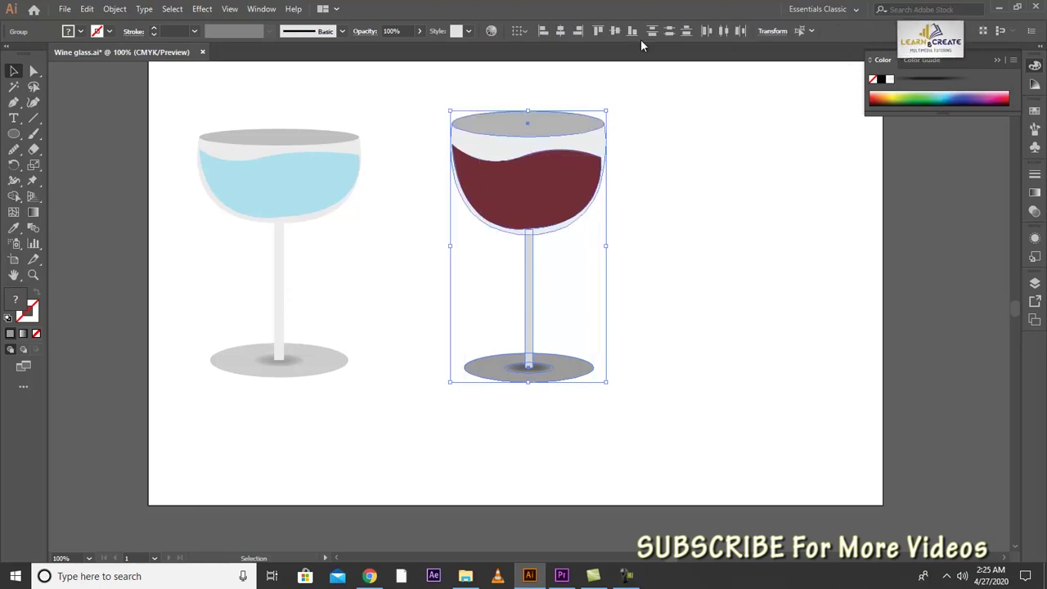
pyautogui.click(563, 30)
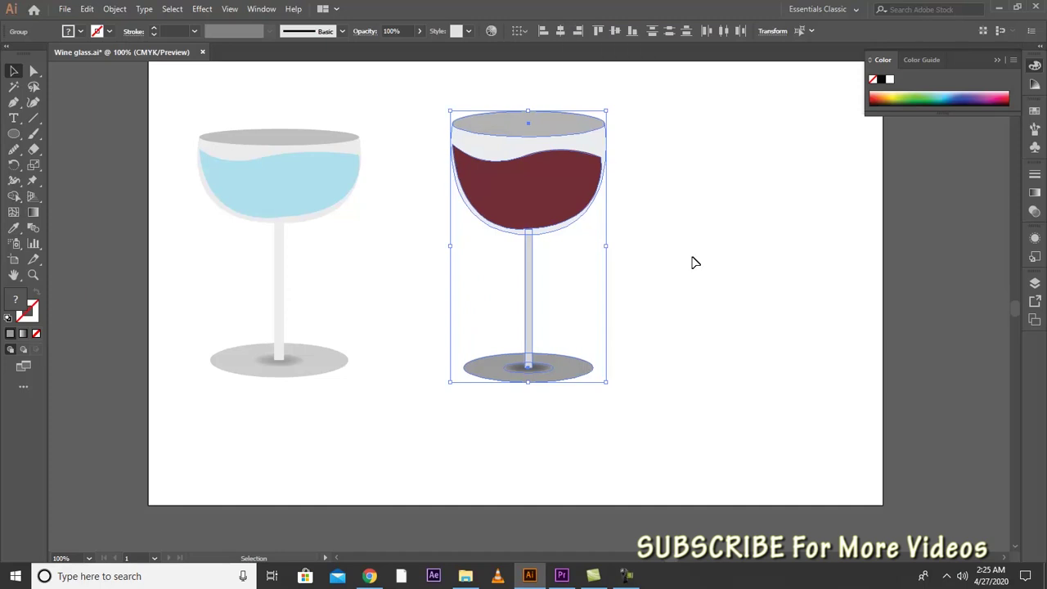
pyautogui.click(703, 348)
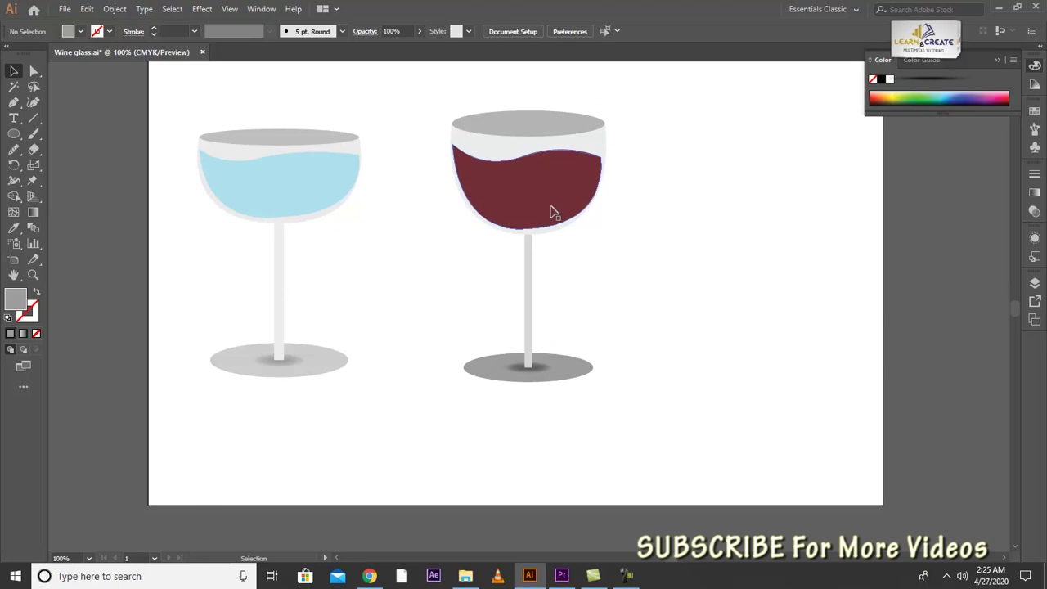
# Inside the bowl group, refill the rim ellipse with lighter grey CCCCCC.
pyautogui.click(534, 131)
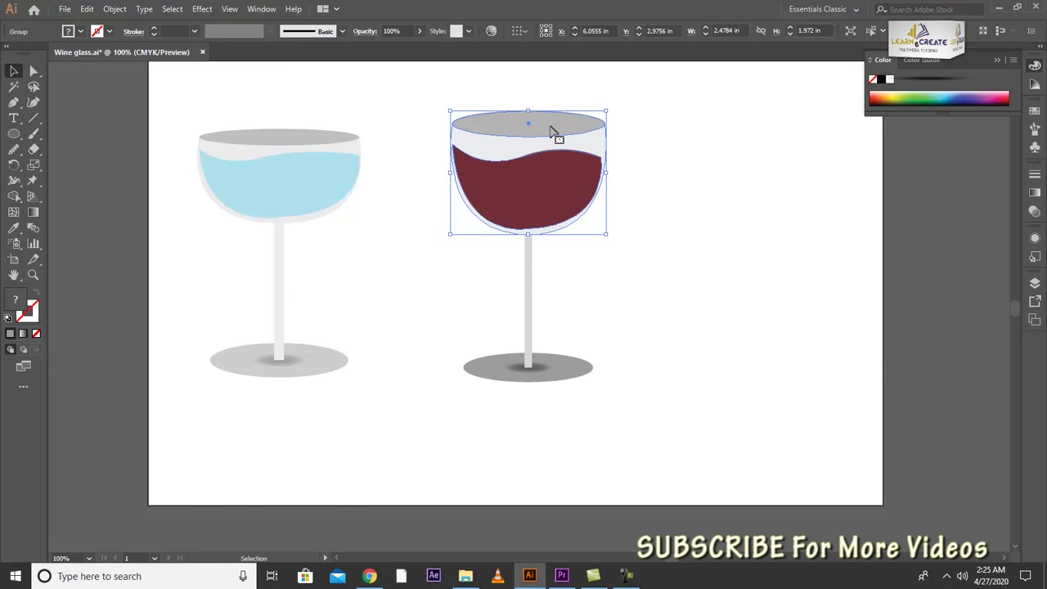
pyautogui.doubleClick(552, 130)
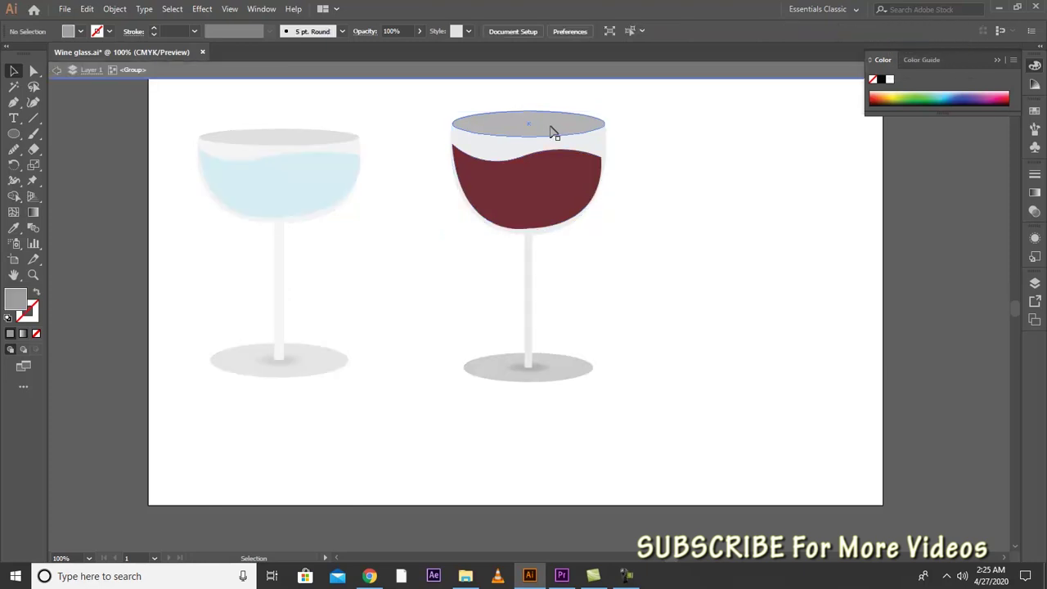
pyautogui.click(556, 132)
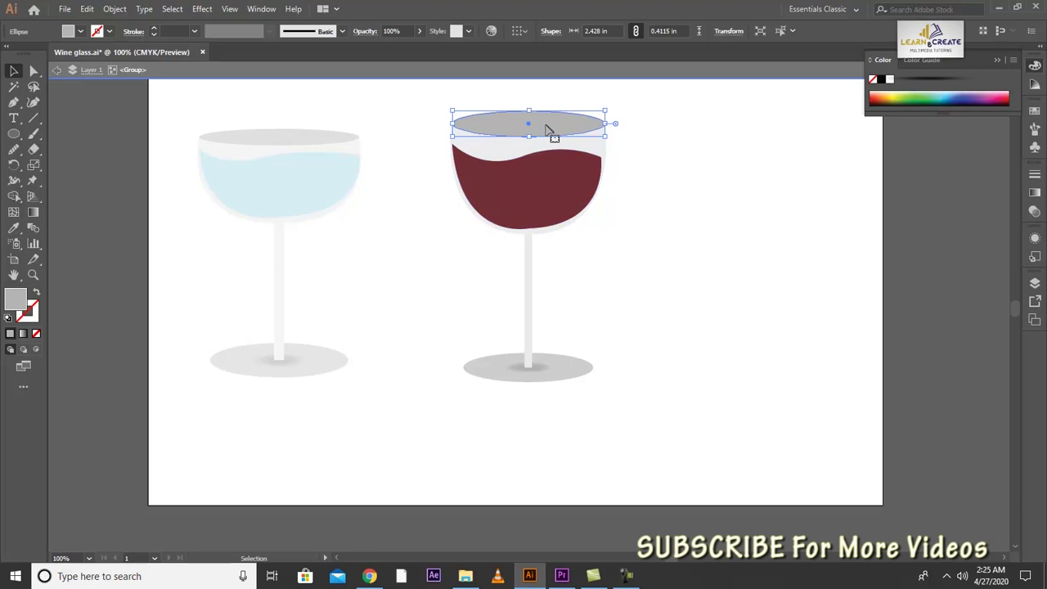
pyautogui.doubleClick(19, 297)
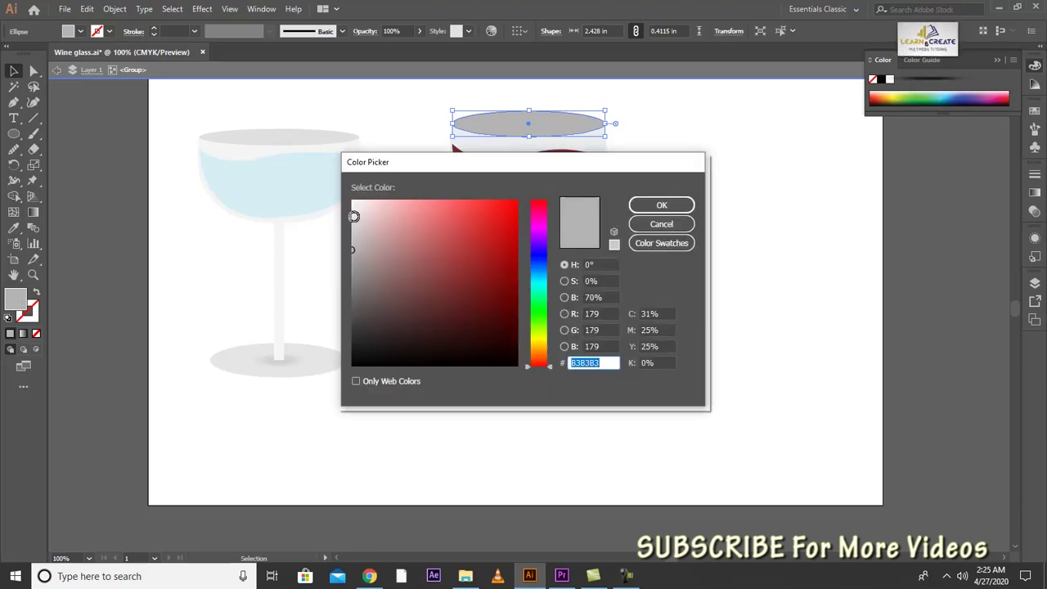
pyautogui.moveTo(348, 222); pyautogui.dragTo(348, 233)
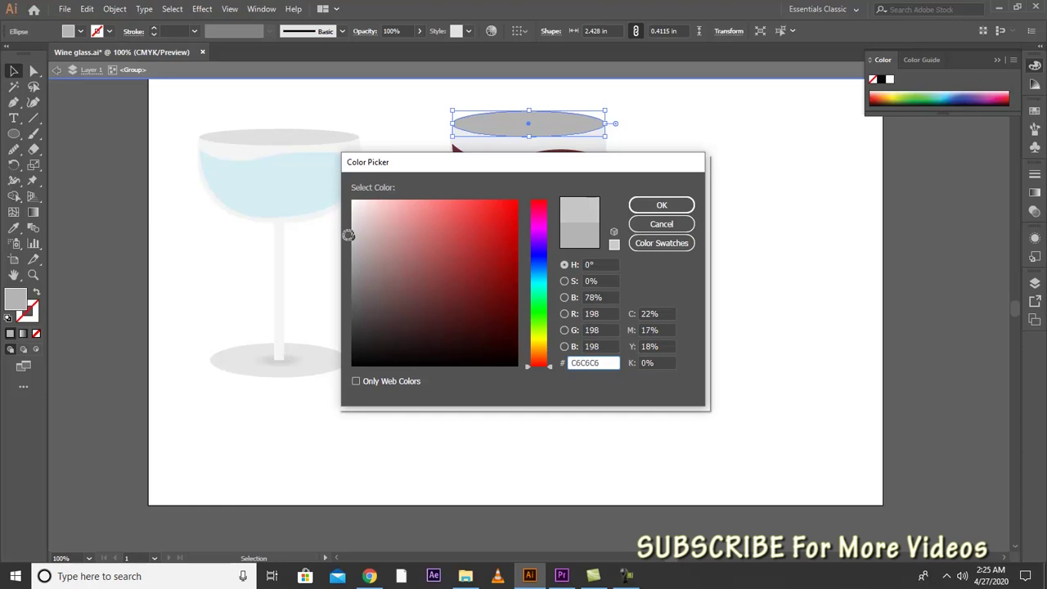
pyautogui.click(679, 207)
pyautogui.click(708, 237)
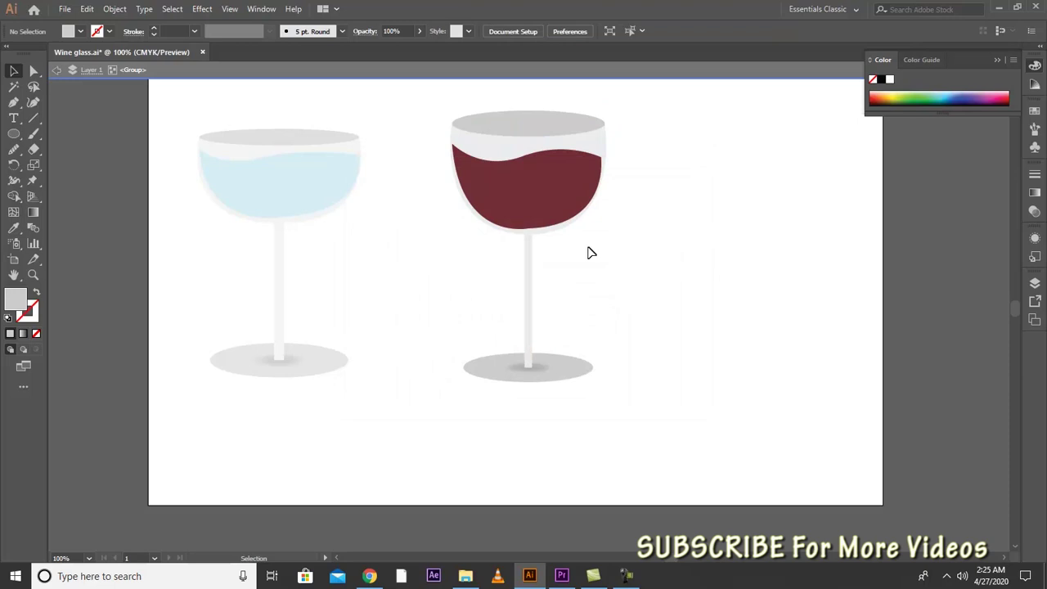
pyautogui.doubleClick(667, 308)
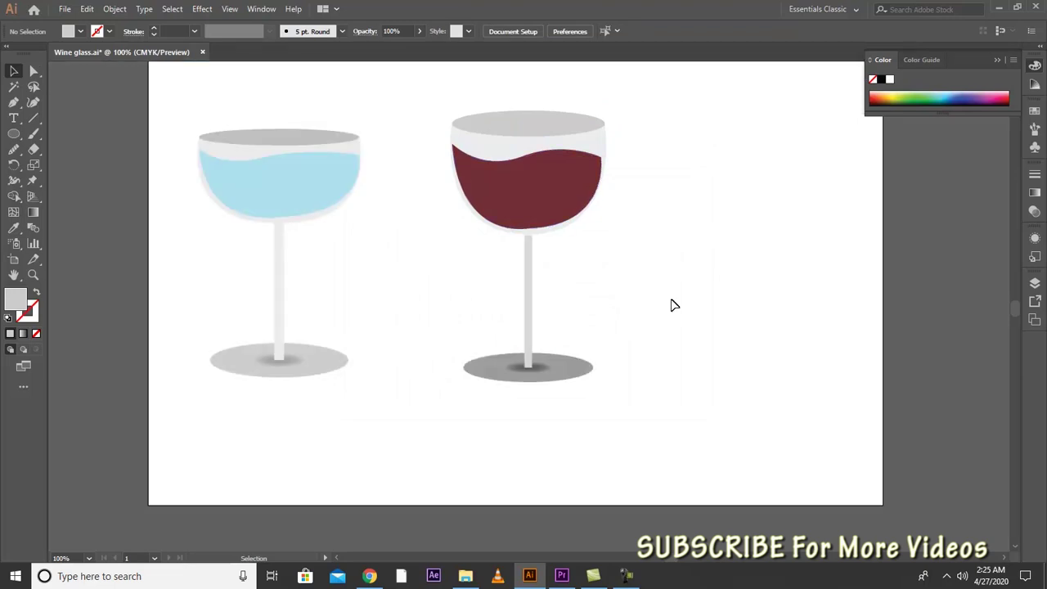
# Inside the stem-and-base group, refill the stem with lighter grey EFEDED.
pyautogui.click(528, 275)
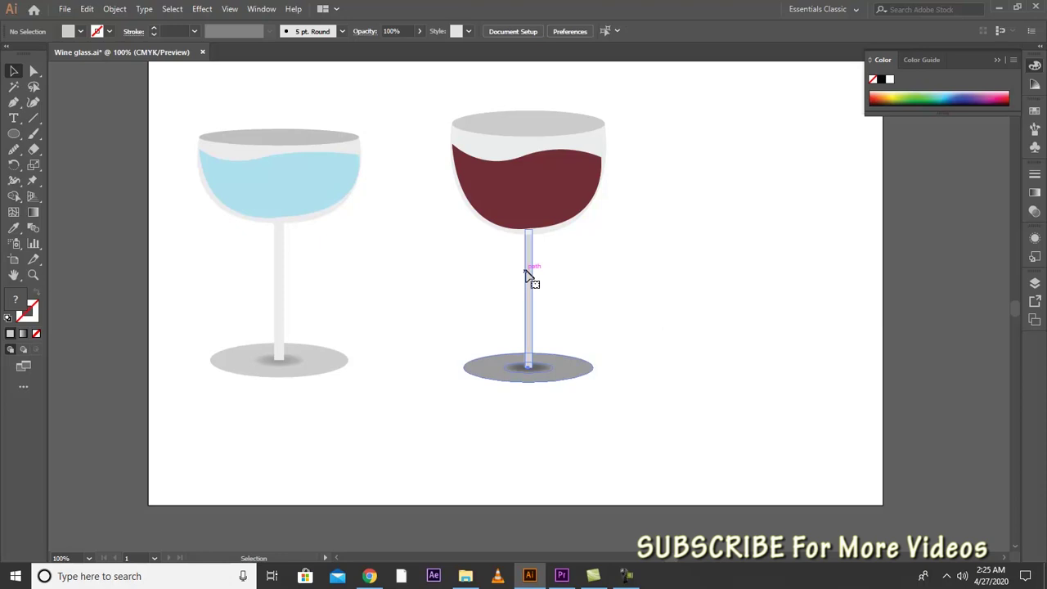
pyautogui.doubleClick(529, 276)
pyautogui.click(526, 280)
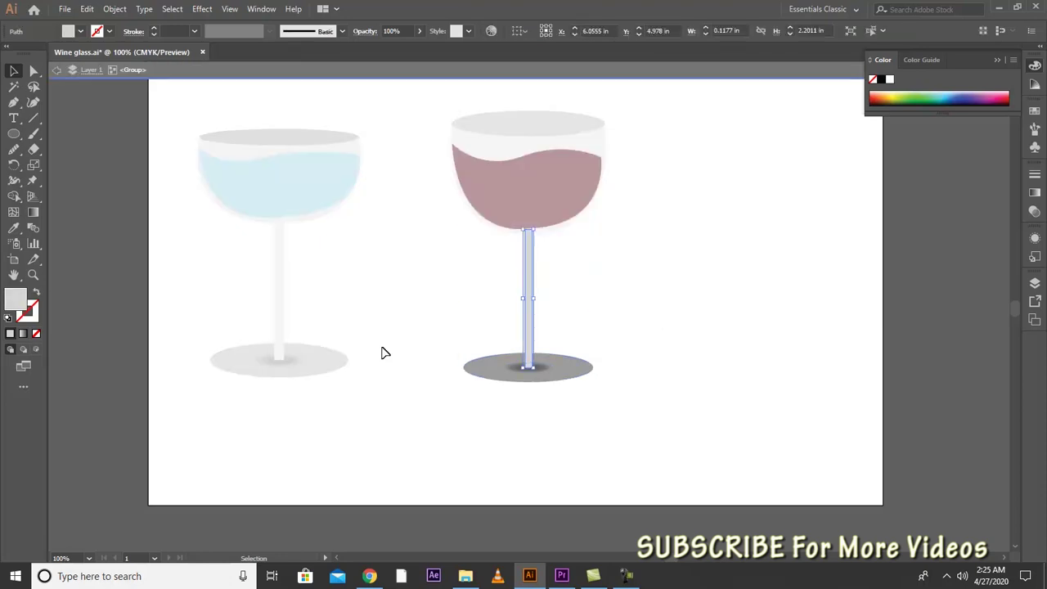
pyautogui.doubleClick(18, 303)
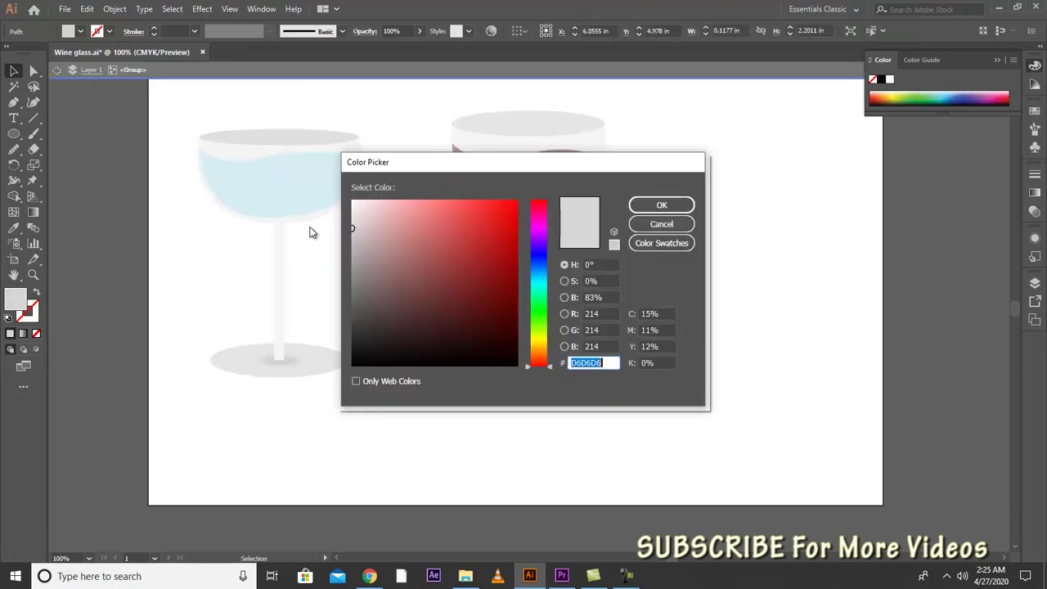
pyautogui.moveTo(352, 214); pyautogui.dragTo(354, 209)
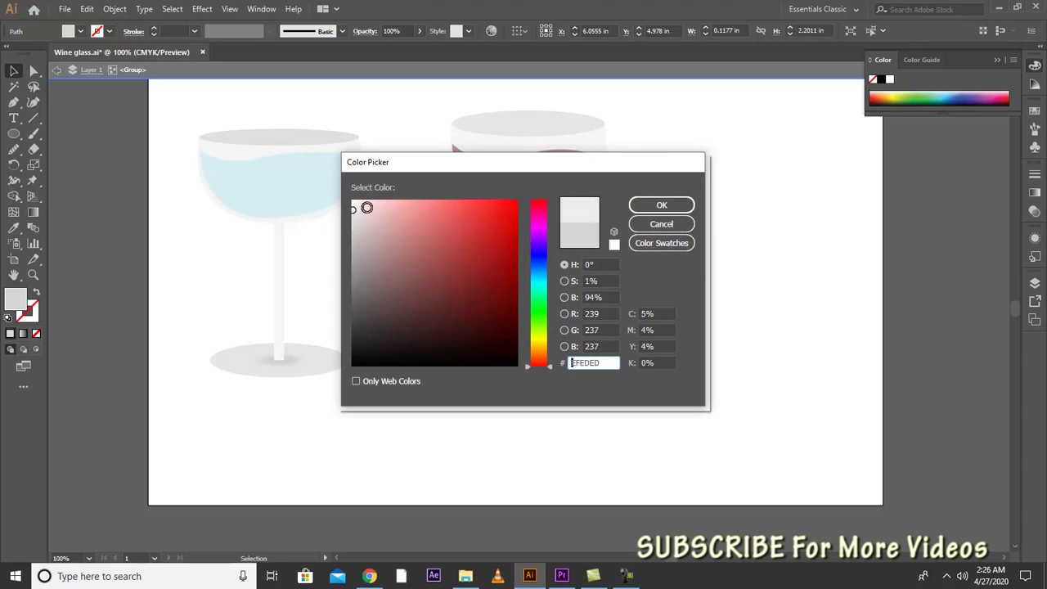
pyautogui.click(678, 208)
pyautogui.click(688, 288)
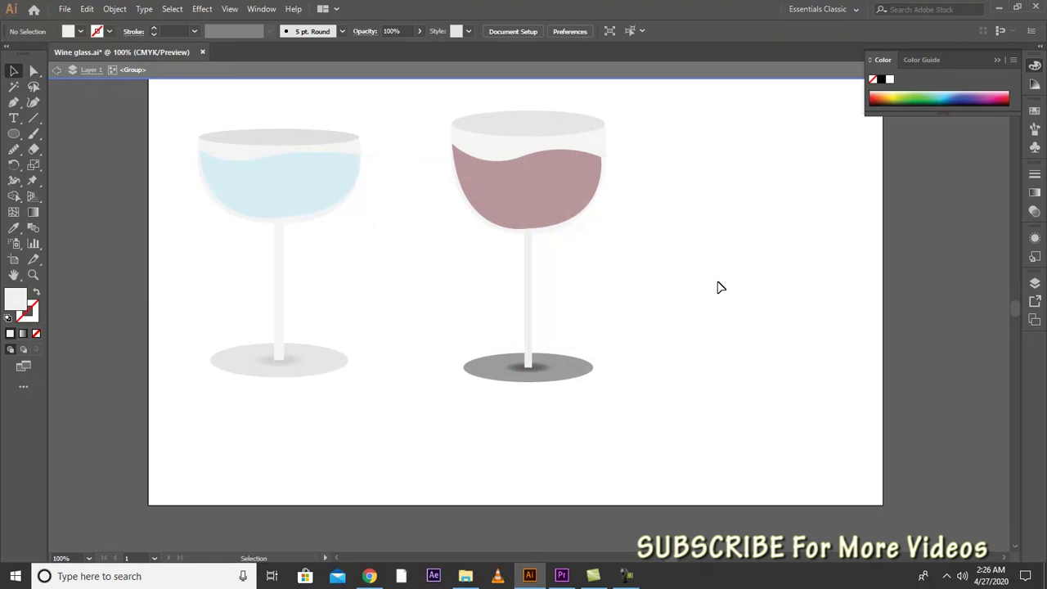
# Exit isolation mode and fit the artboard to show both glasses and the colour notes.
pyautogui.hotkey('ctrl', '0')
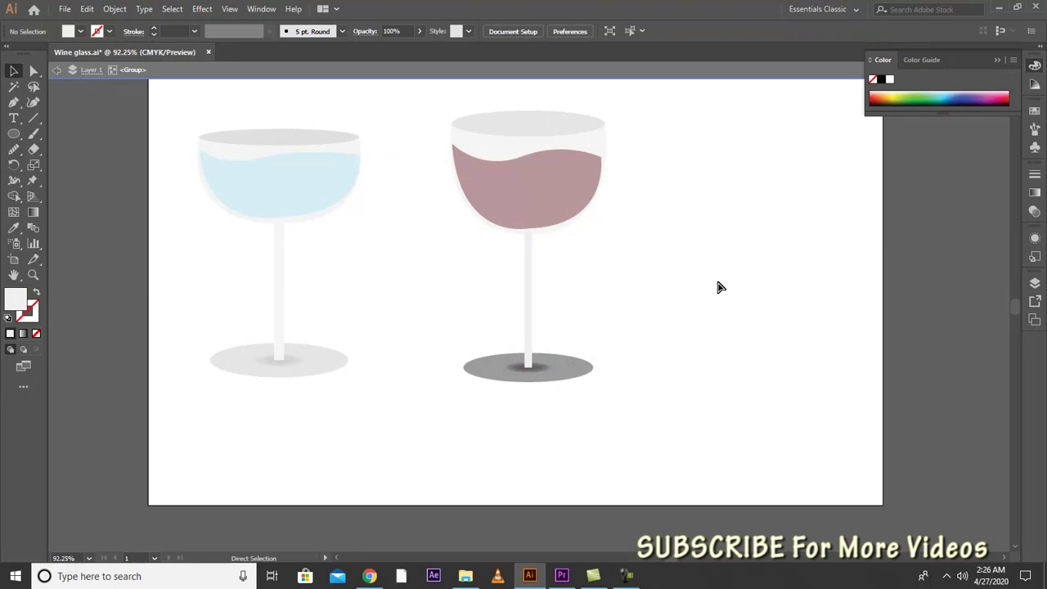
pyautogui.press('Escape')
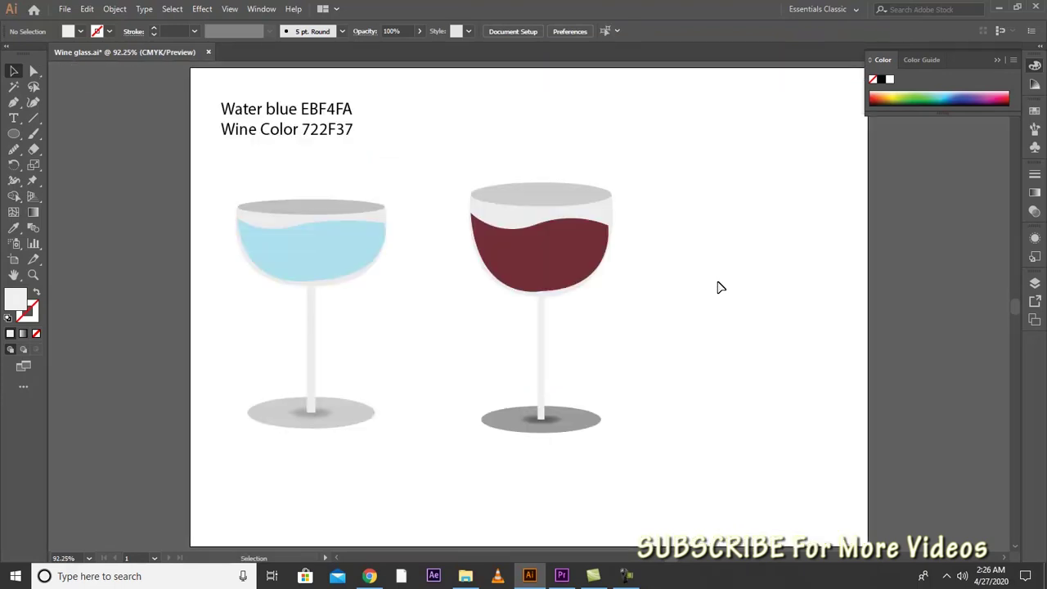